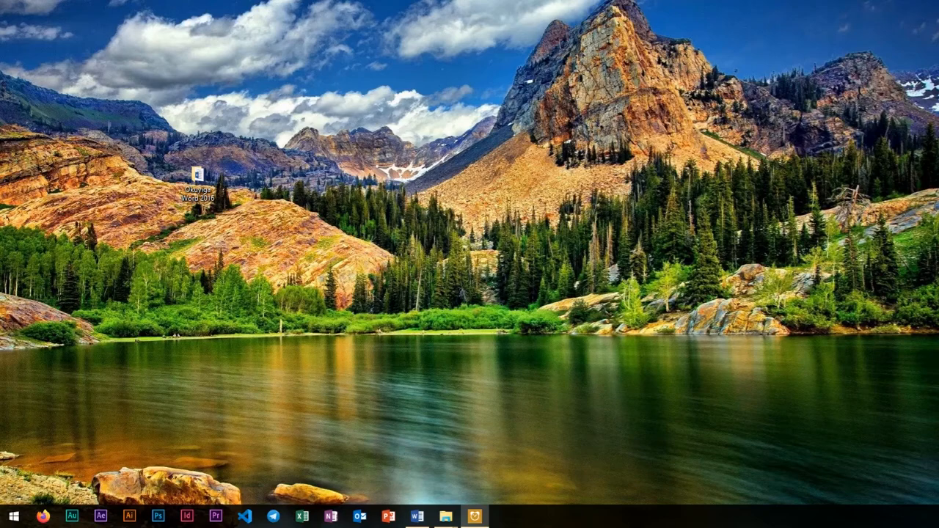
- Switch to the Okuyiga Word document in Word
left_click(416, 515)
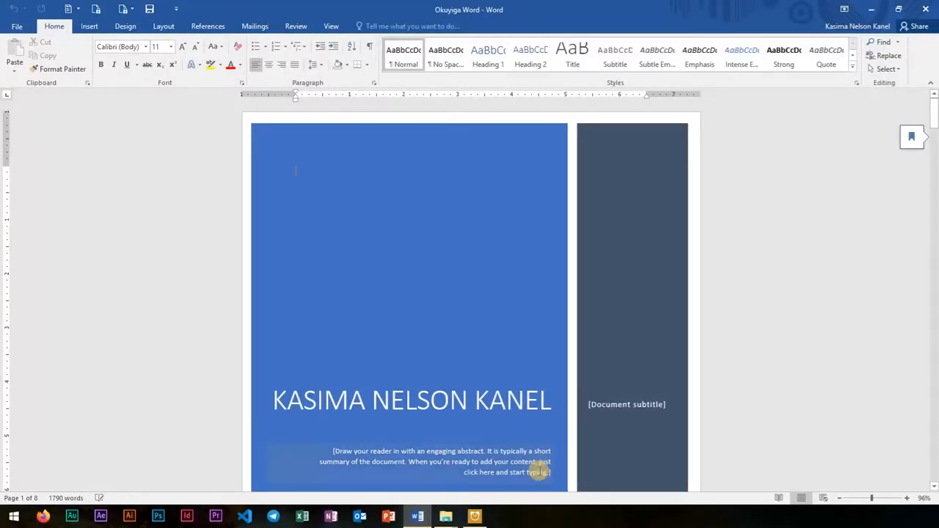
left_click(449, 516)
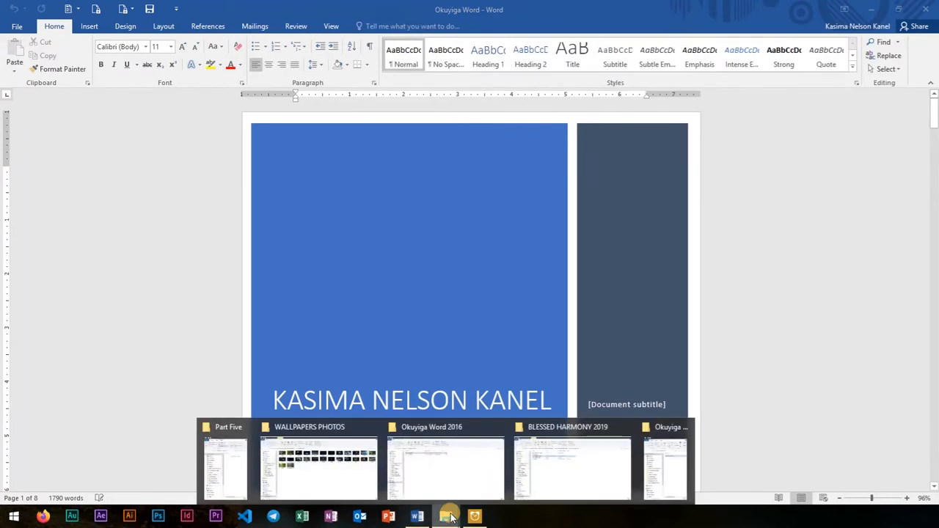
left_click(309, 210)
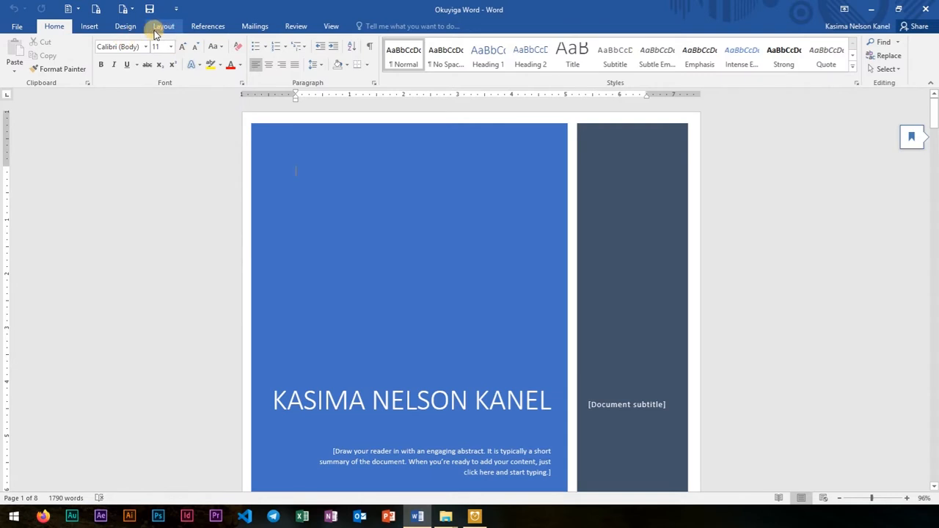
left_click(126, 26)
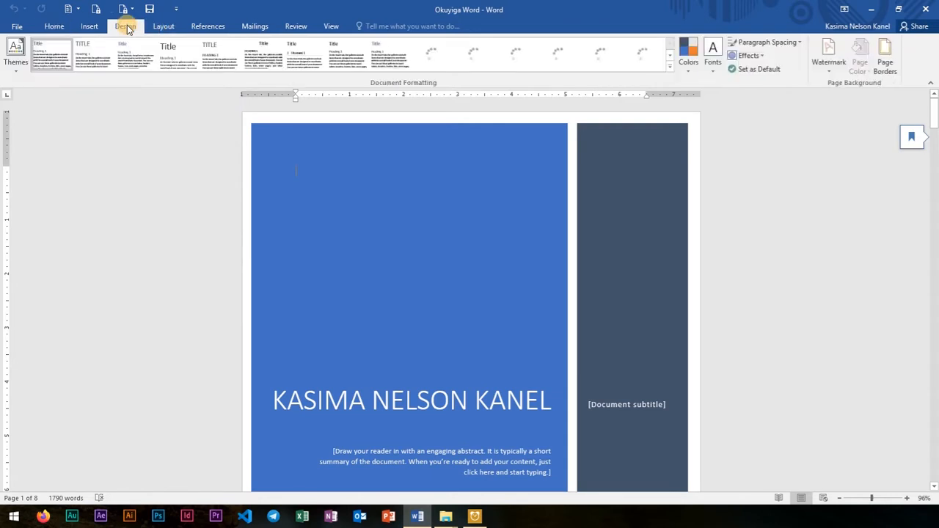
left_click(53, 28)
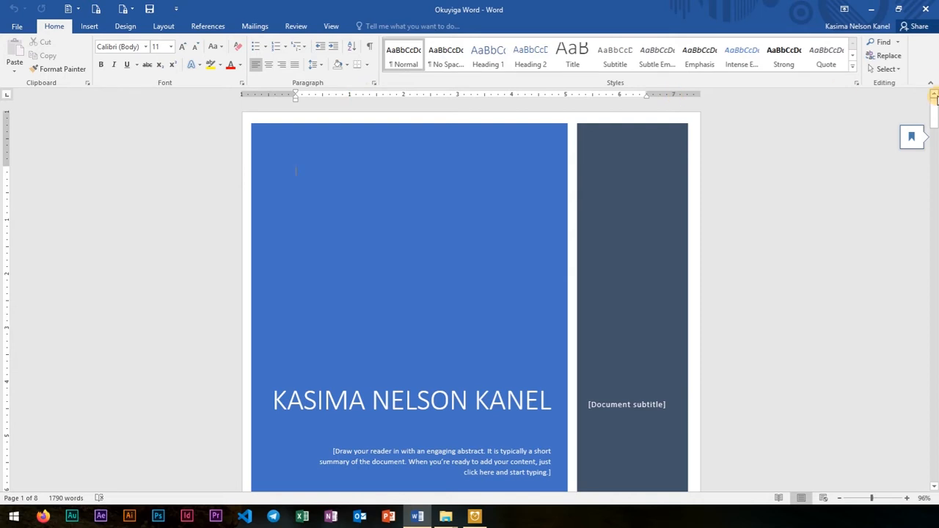
left_click(89, 26)
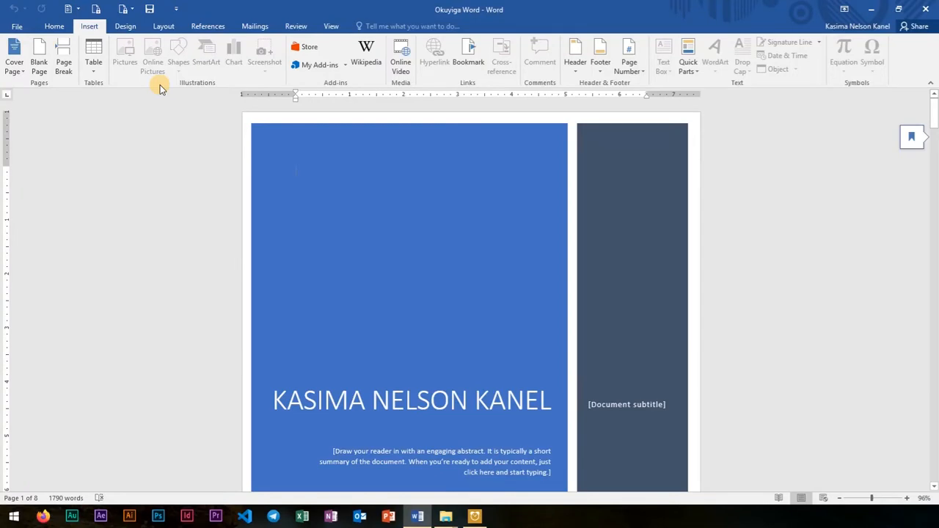
- Apply the Ion Boardroom theme to the document
left_click(124, 27)
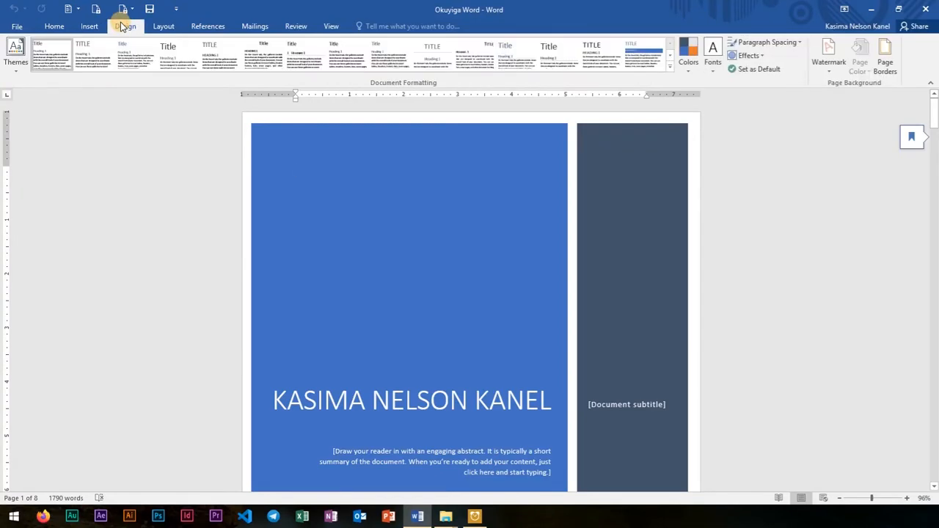
scroll(323, 264, "down", 5)
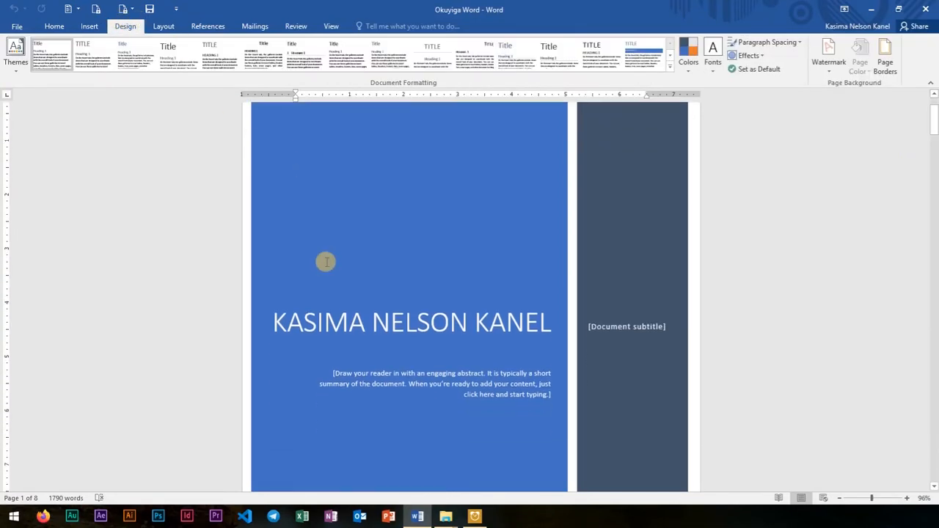
scroll(325, 264, "down", 3)
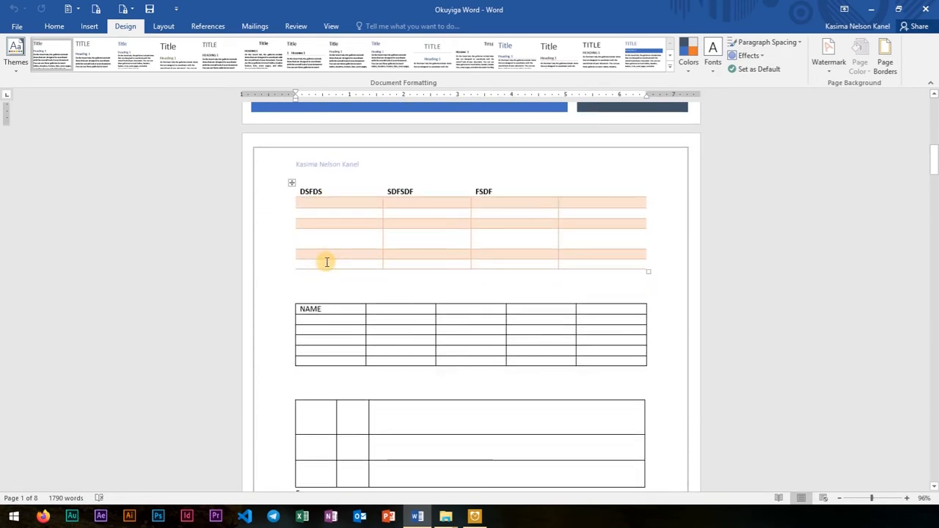
left_click(14, 73)
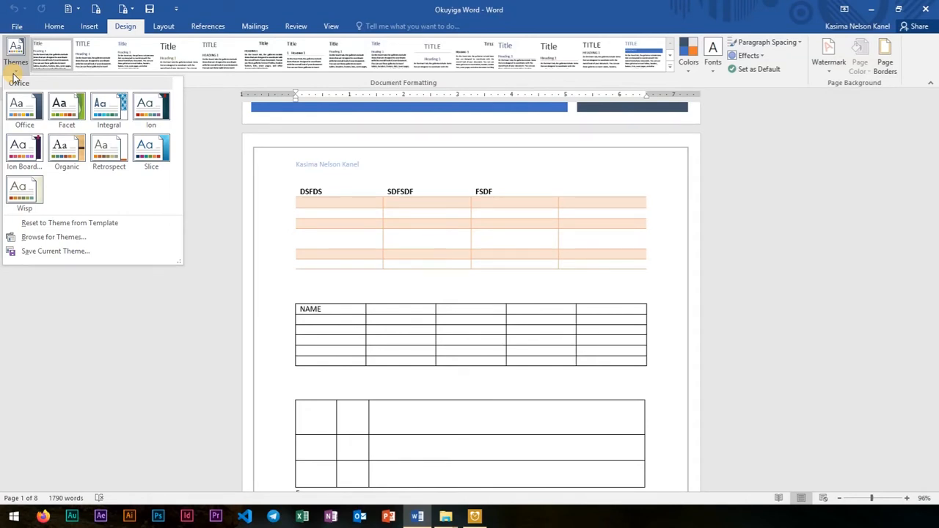
left_click(55, 27)
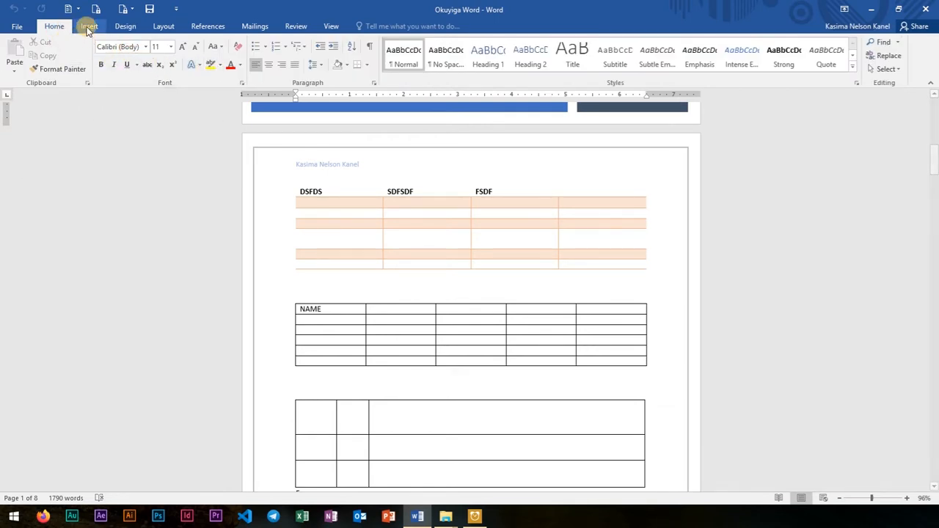
left_click(126, 26)
left_click(21, 66)
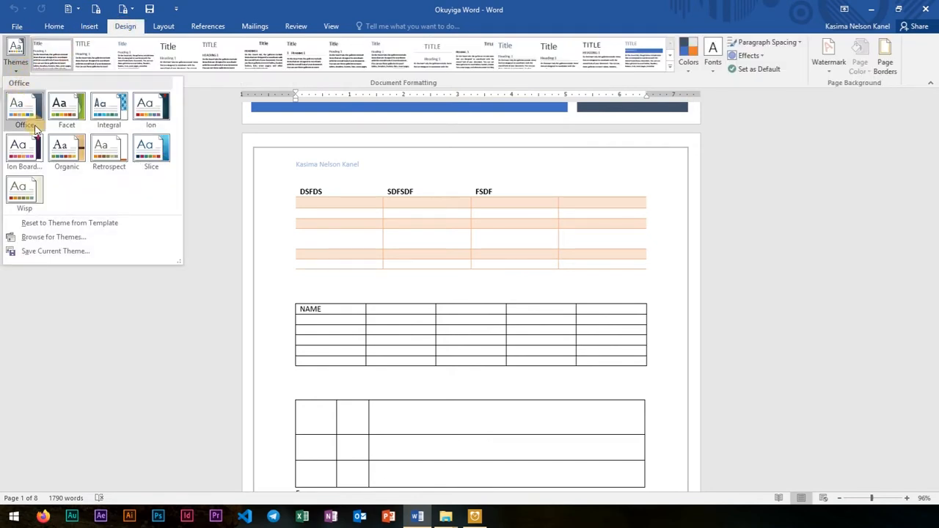
scroll(276, 215, "up", 2)
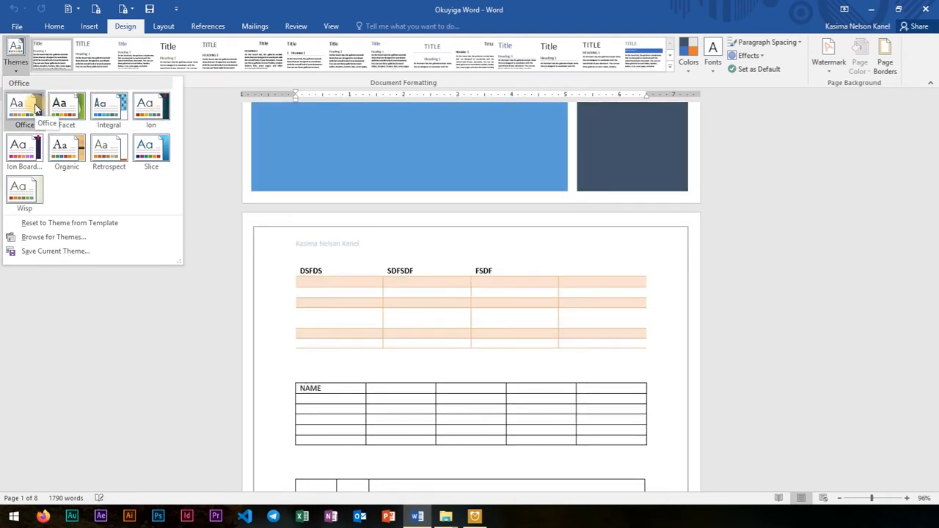
left_click(22, 154)
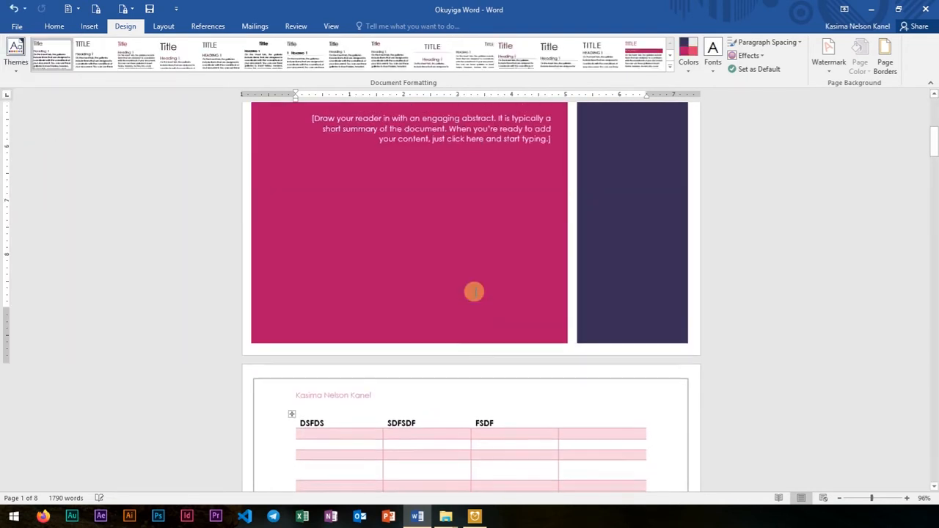
- Examine how the theme affects the body font, cover page, tables, headings, shapes and chart throughout the document
left_click(55, 28)
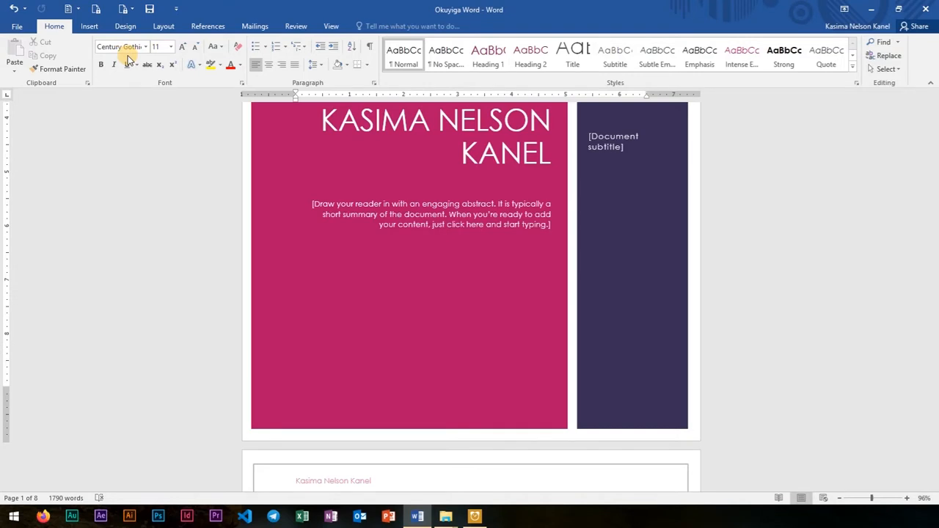
scroll(210, 154, "up", 2)
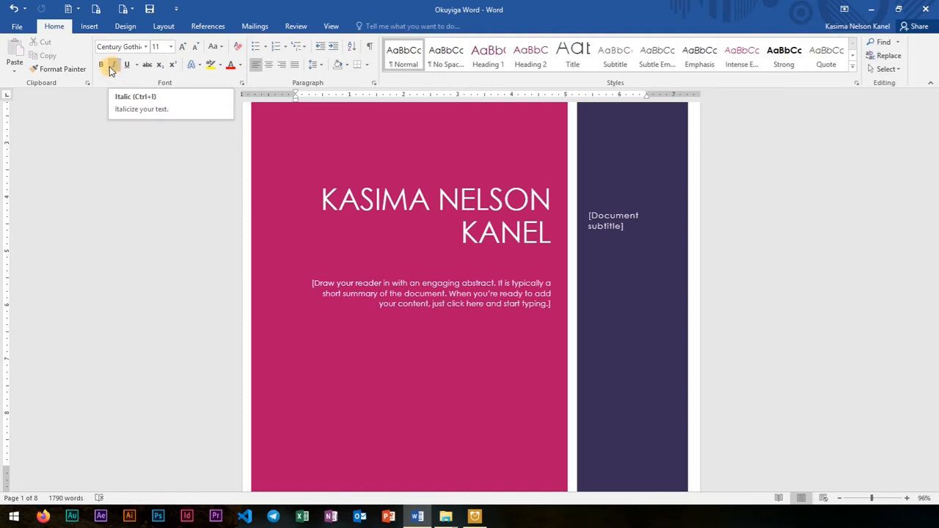
left_click(123, 29)
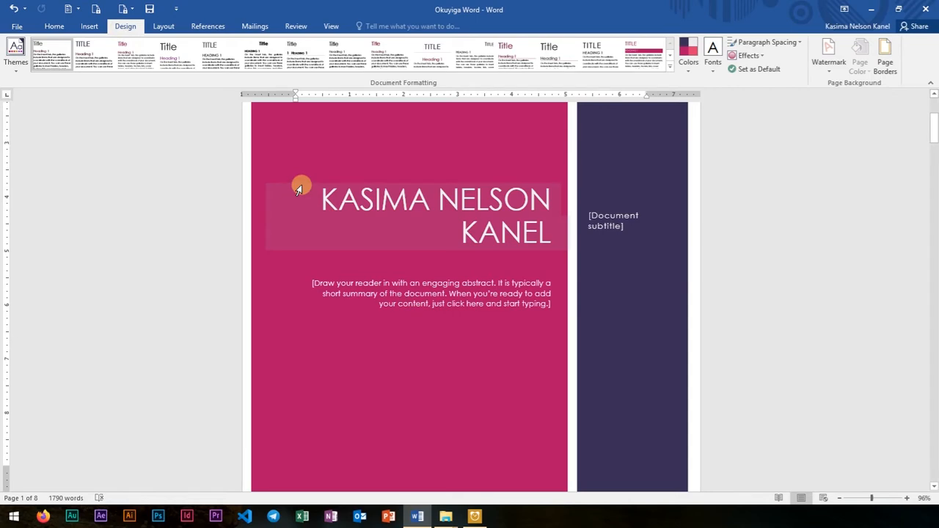
scroll(514, 306, "down", 10)
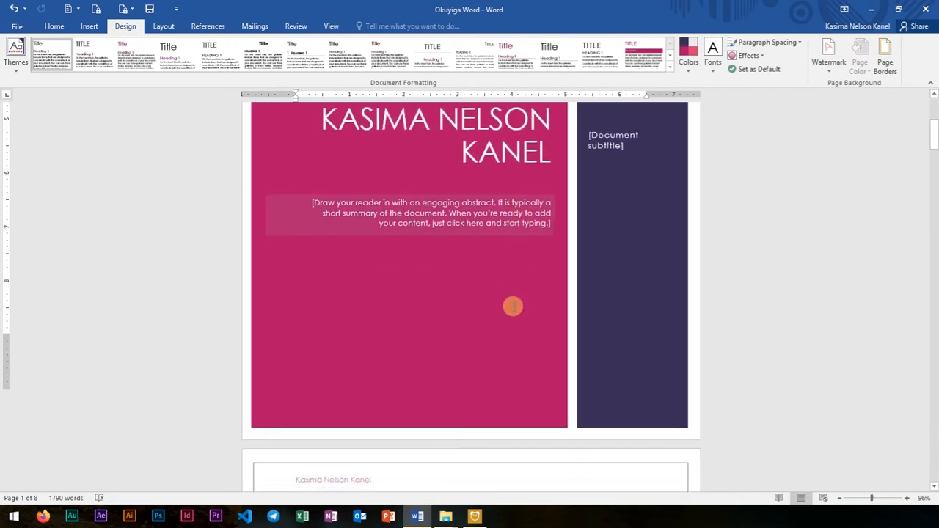
scroll(513, 306, "down", 10)
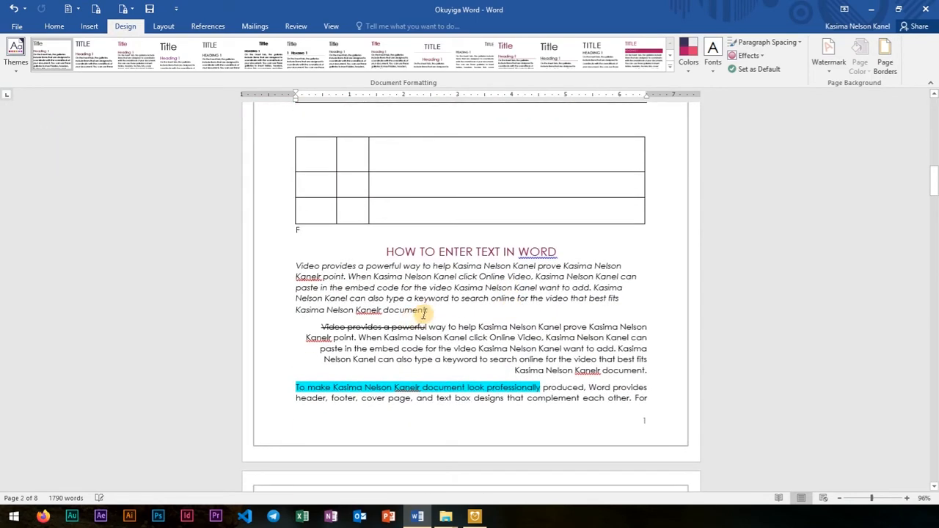
scroll(490, 313, "up", 5)
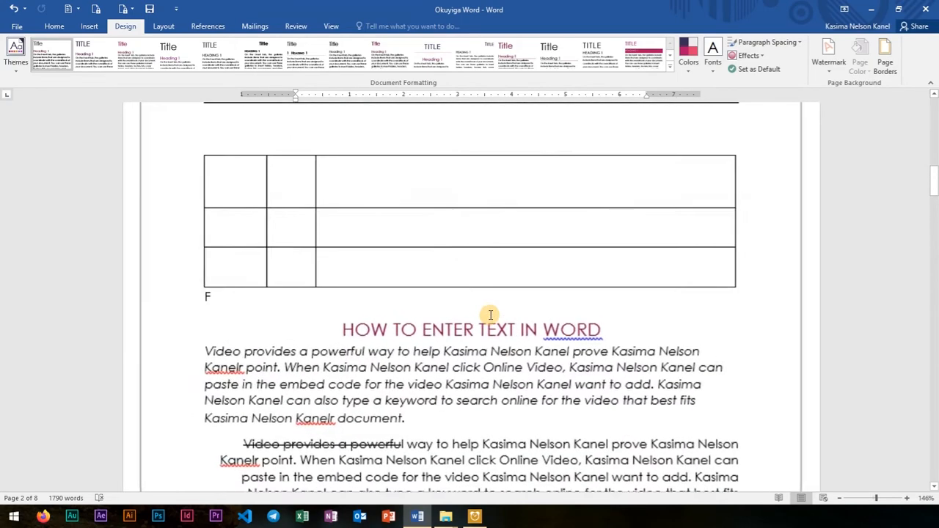
scroll(490, 319, "down", 12)
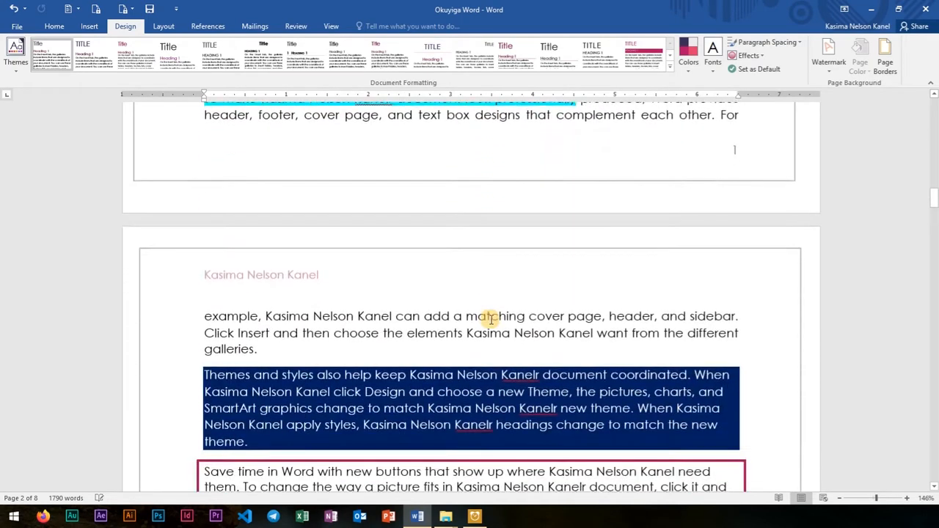
scroll(484, 316, "down", 15)
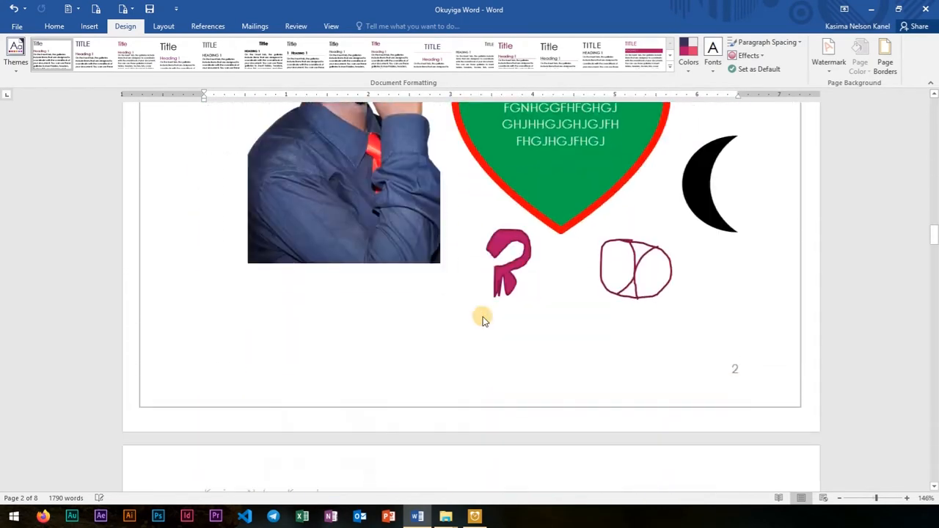
scroll(469, 319, "down", 8)
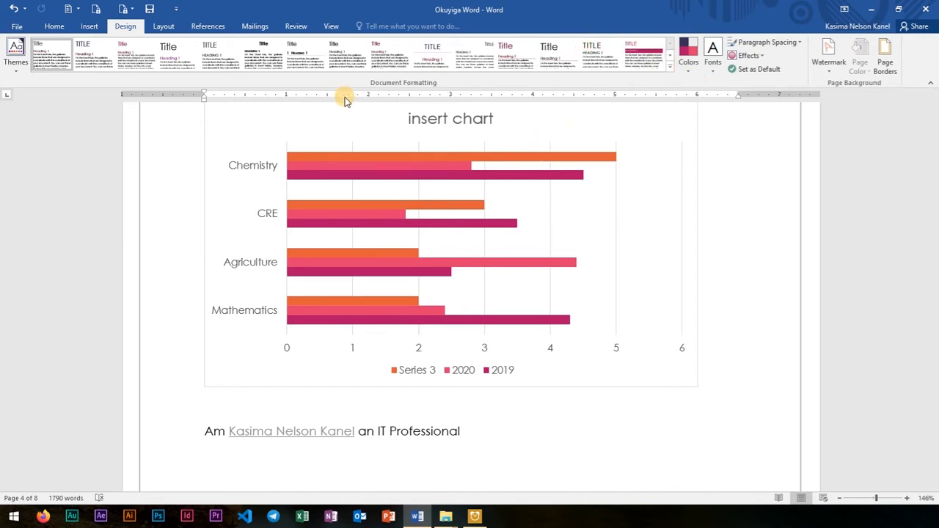
mouse_move(451, 175)
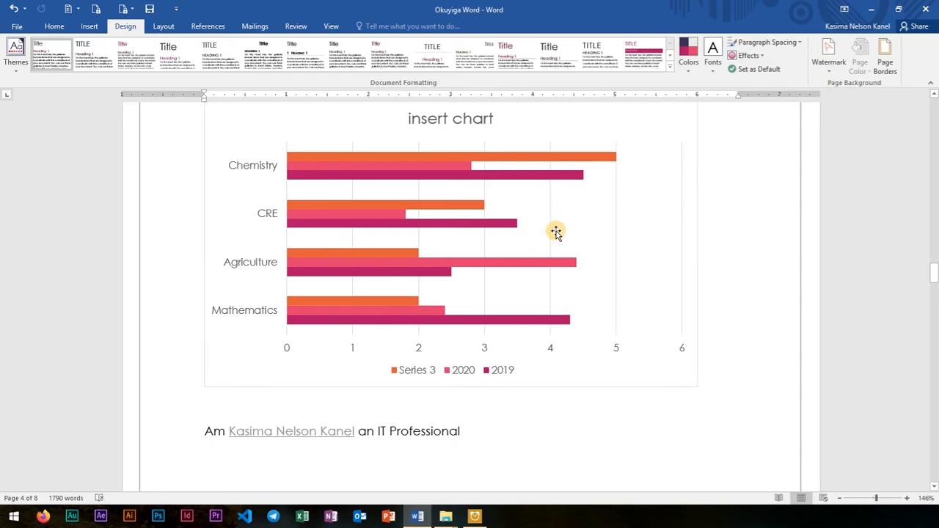
scroll(561, 261, "down", 15)
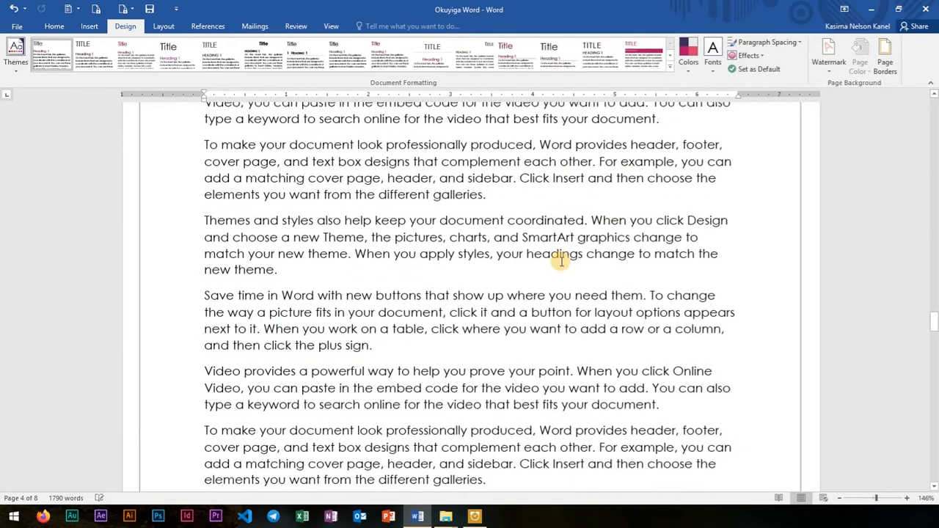
scroll(560, 261, "up", 8)
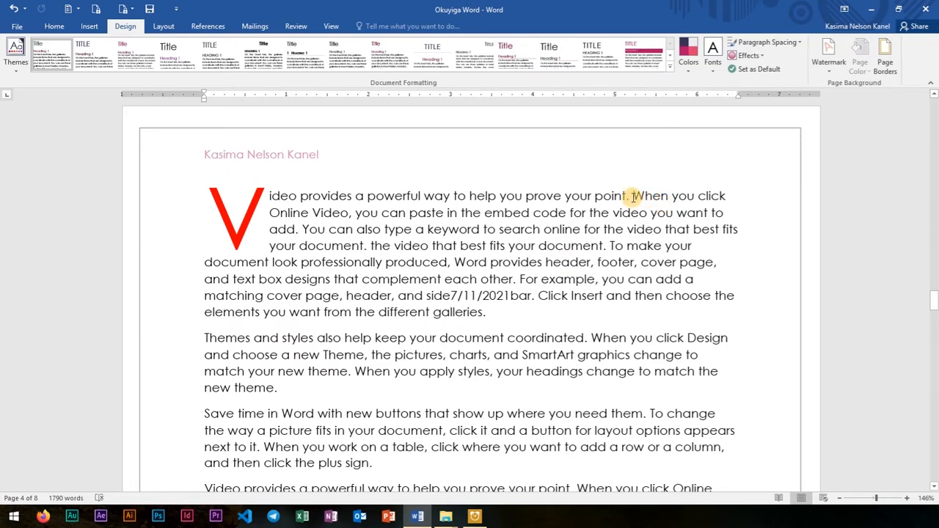
- Add the CONFIDENTIAL 1 watermark to the document and check it on the cover page
left_click(825, 73)
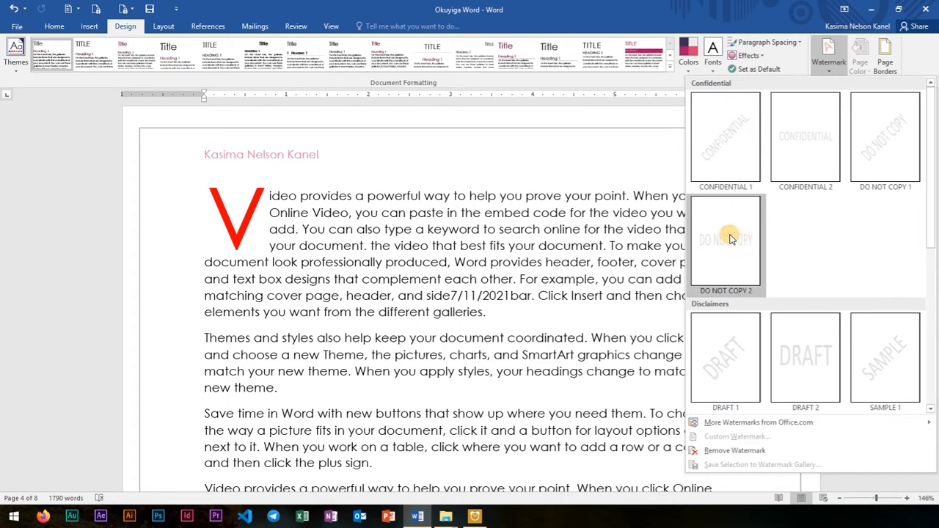
left_click(723, 138)
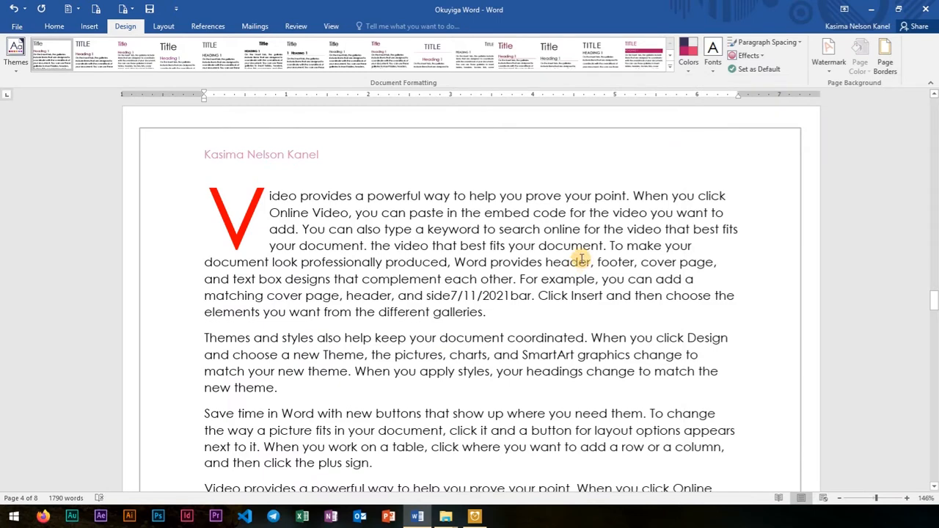
scroll(587, 263, "down", 8)
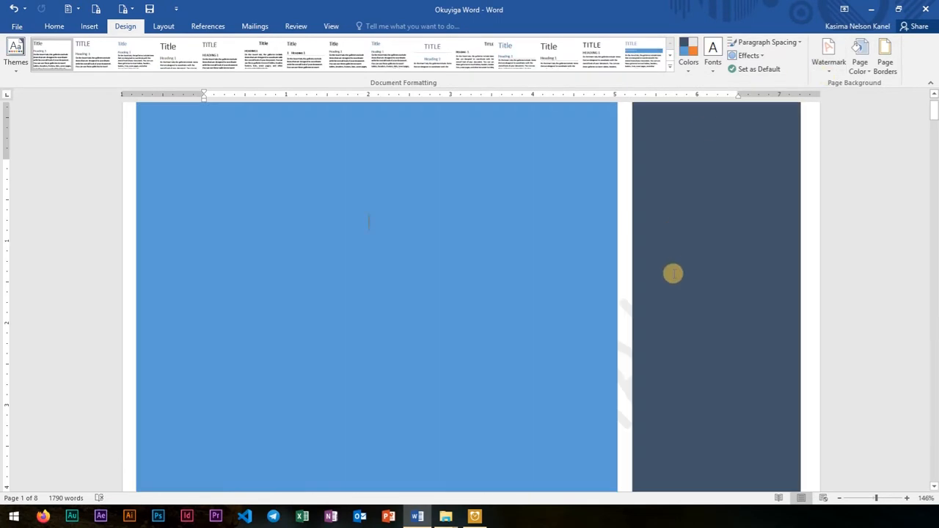
scroll(436, 191, "up", 1)
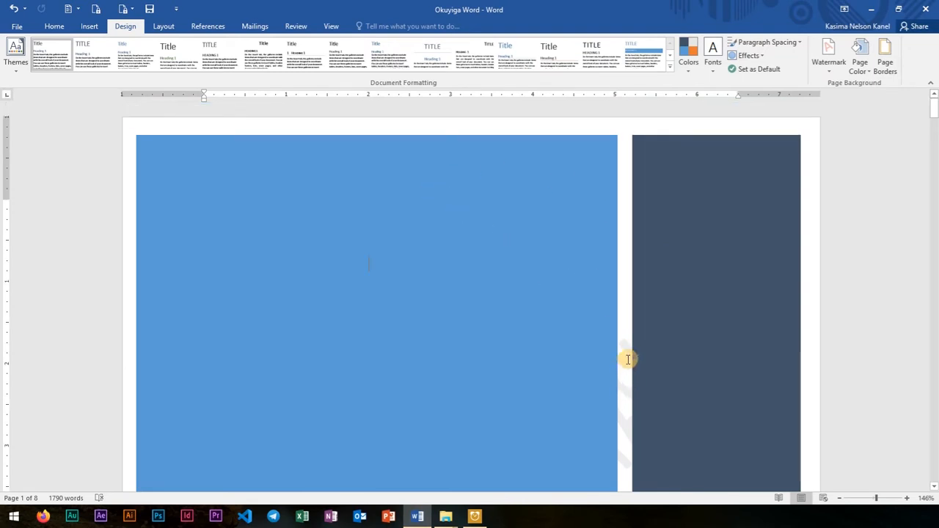
scroll(624, 358, "down", 2)
scroll(631, 328, "down", 1)
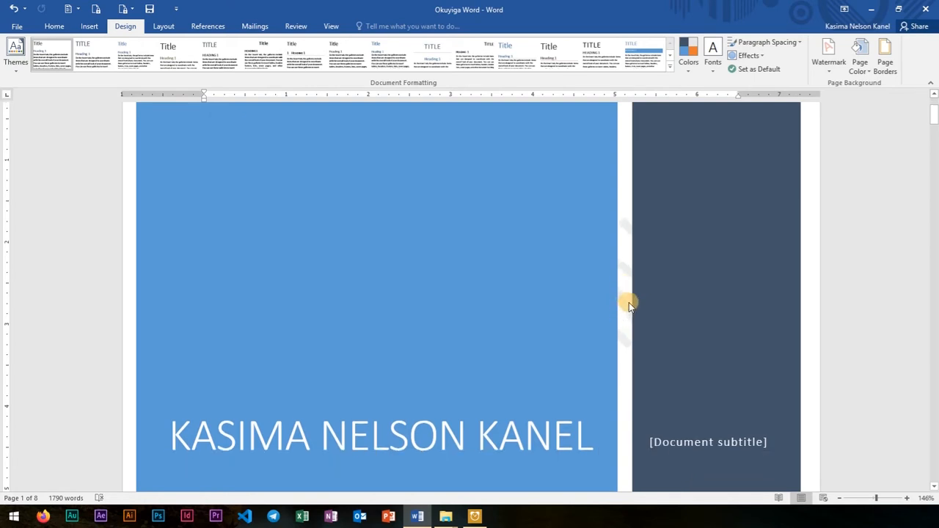
- Set up a custom text watermark for the document with the text EYES ONLY
left_click(827, 73)
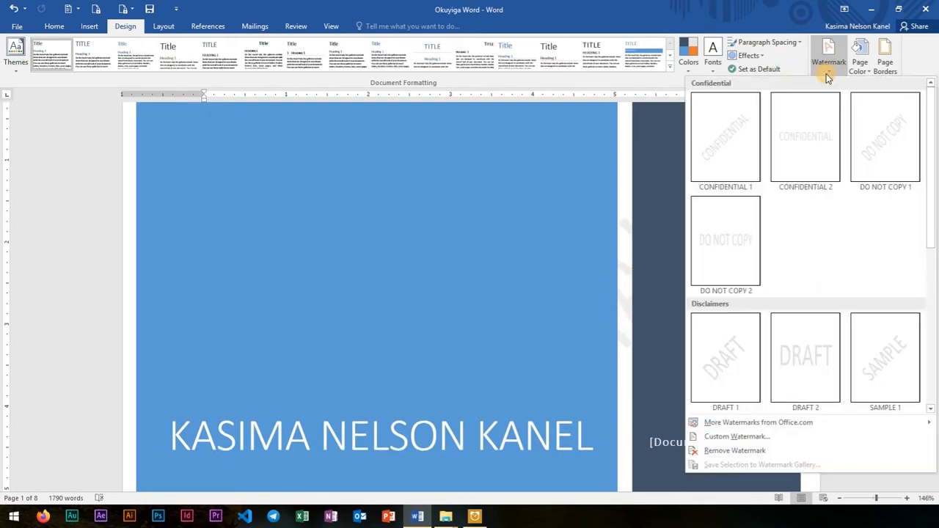
left_click(743, 437)
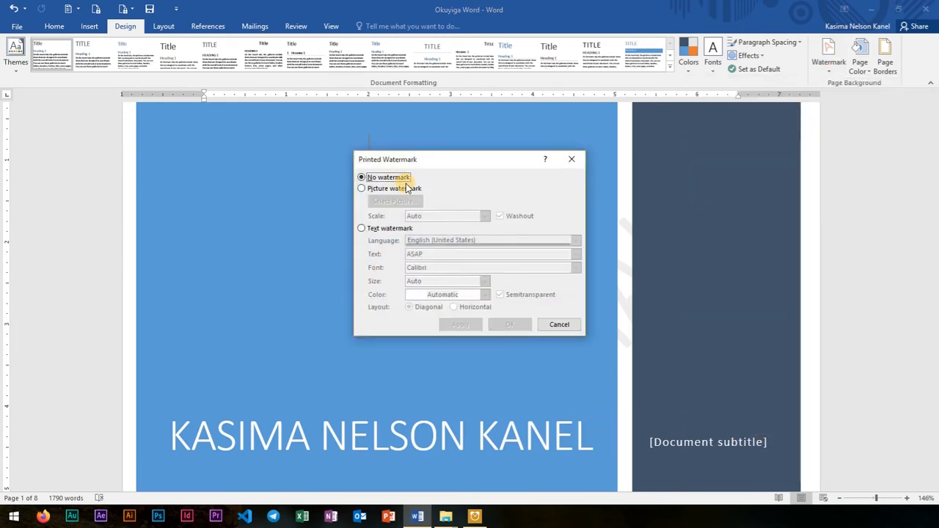
left_click(361, 229)
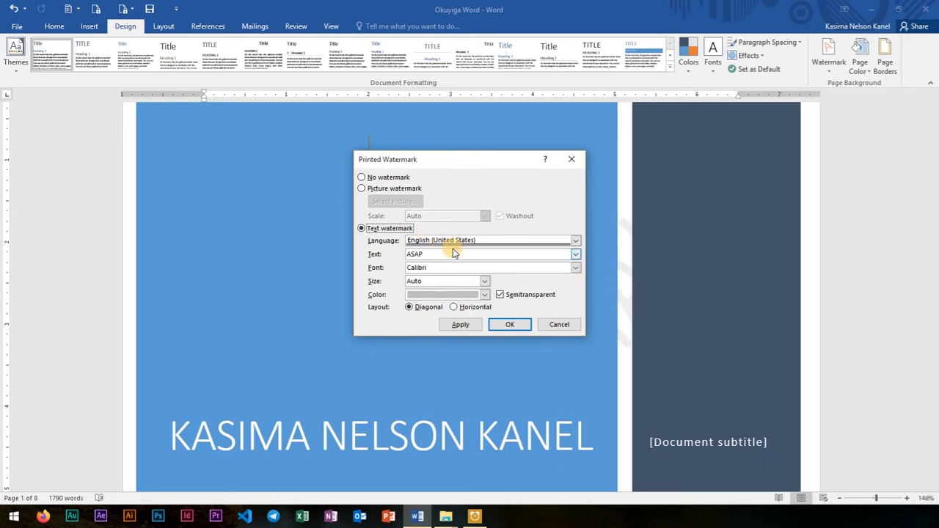
left_click_drag(448, 257, 381, 256)
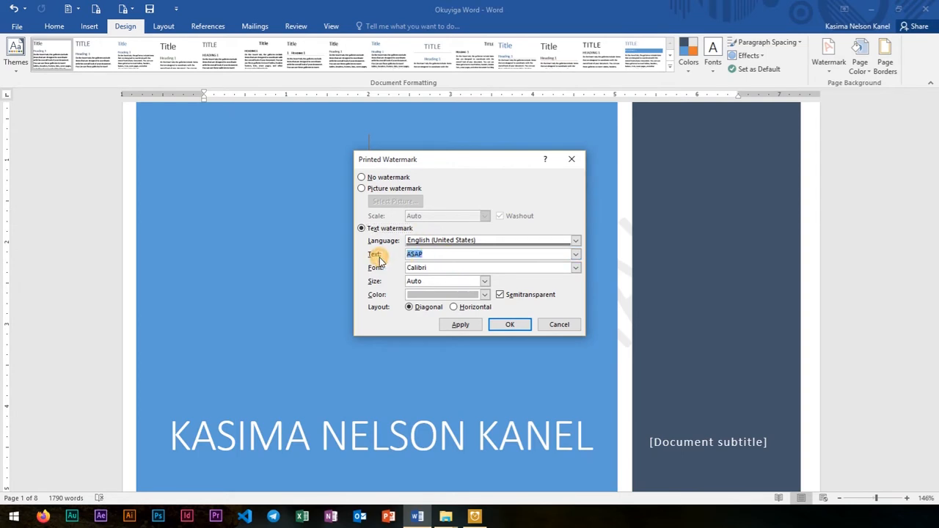
type("EYES ONLY")
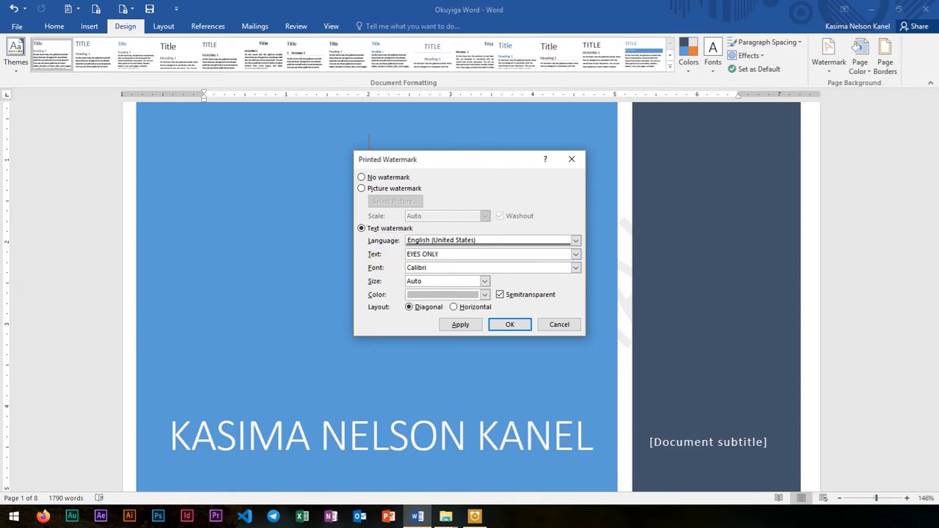
- Give the custom watermark size 36, a red color and a diagonal layout, and add it to the document
left_click(484, 282)
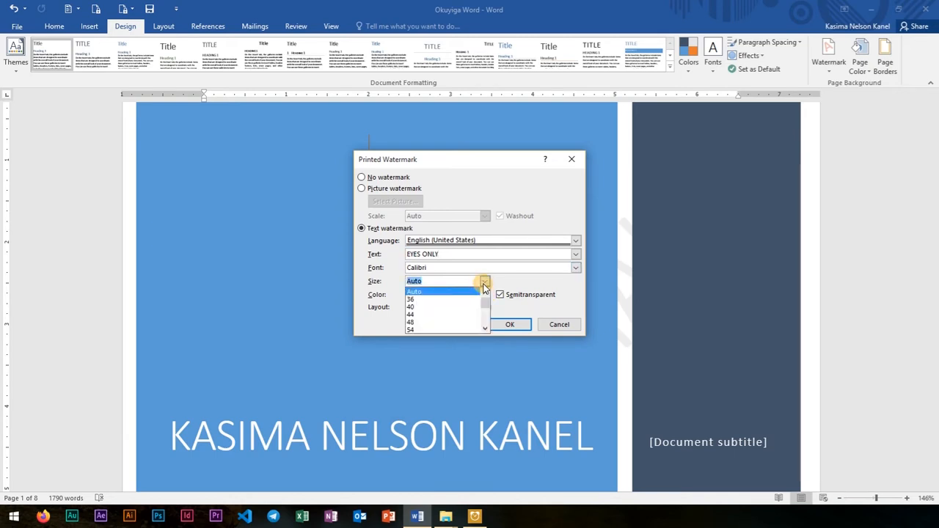
left_click(456, 299)
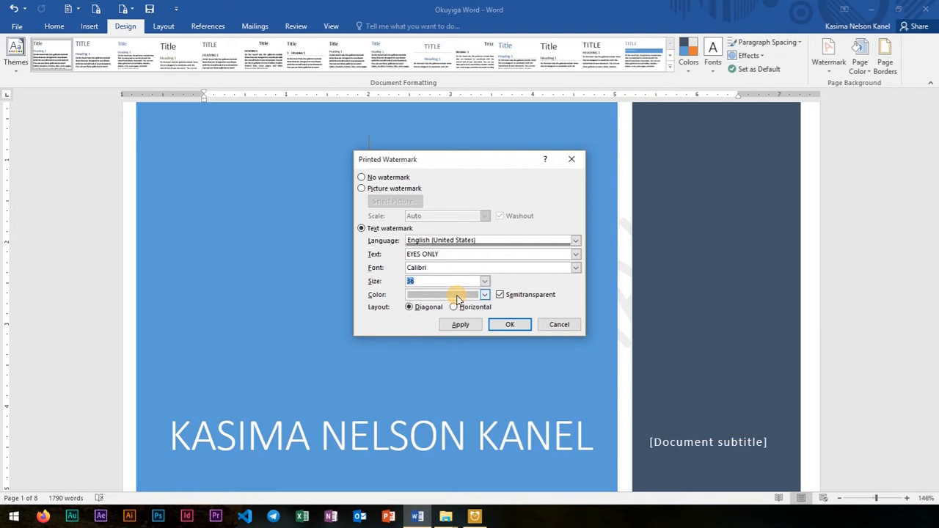
left_click(484, 294)
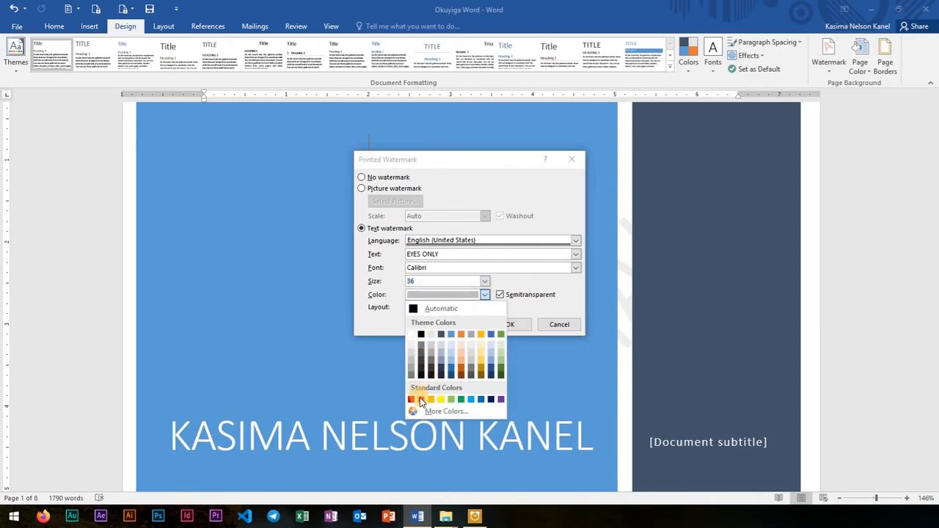
left_click(411, 399)
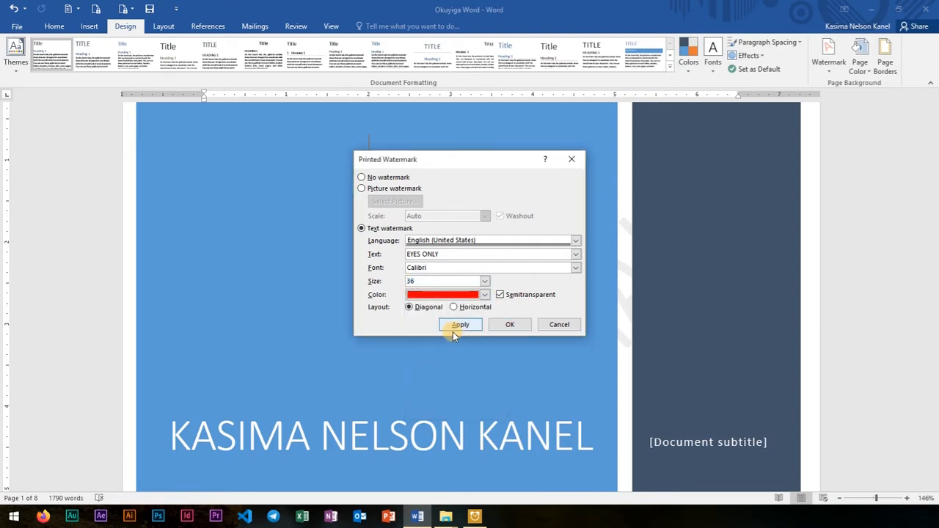
left_click(455, 307)
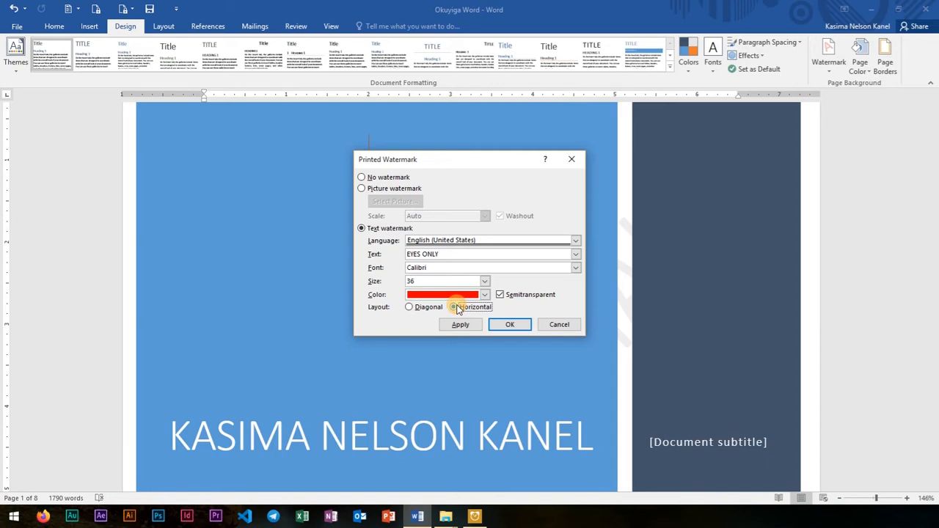
left_click(408, 307)
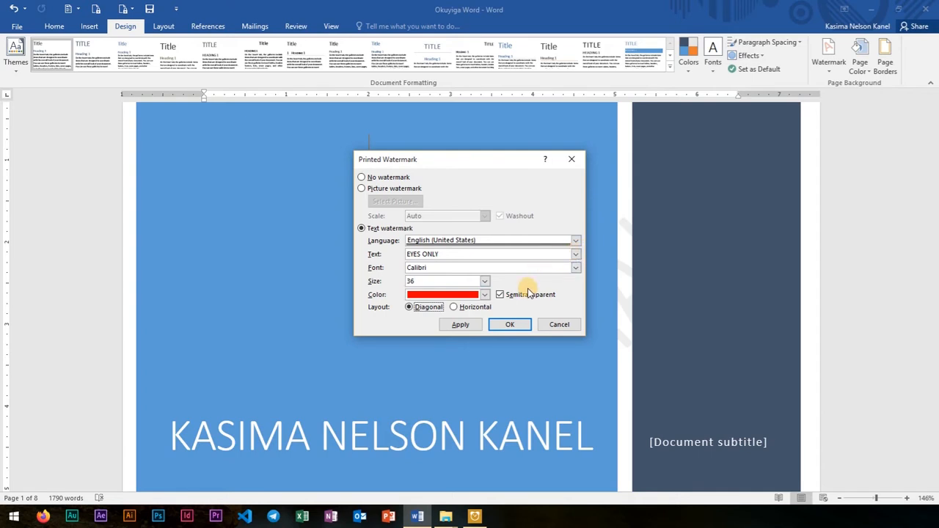
left_click(510, 325)
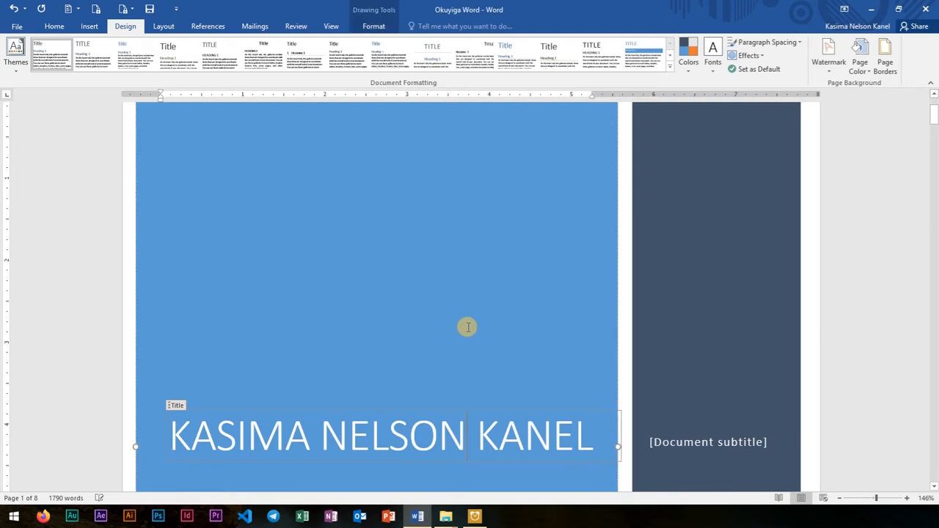
- Examine how the EYES ONLY watermark looks behind the tables, body text, shapes and chart throughout the document
scroll(569, 336, "down", 3)
scroll(570, 336, "down", 15)
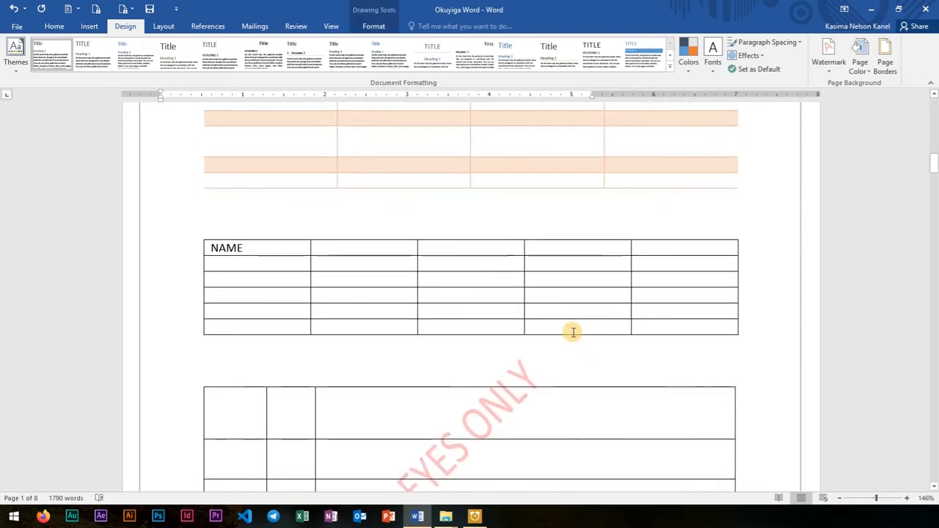
scroll(572, 332, "up", 2)
scroll(573, 332, "down", 10)
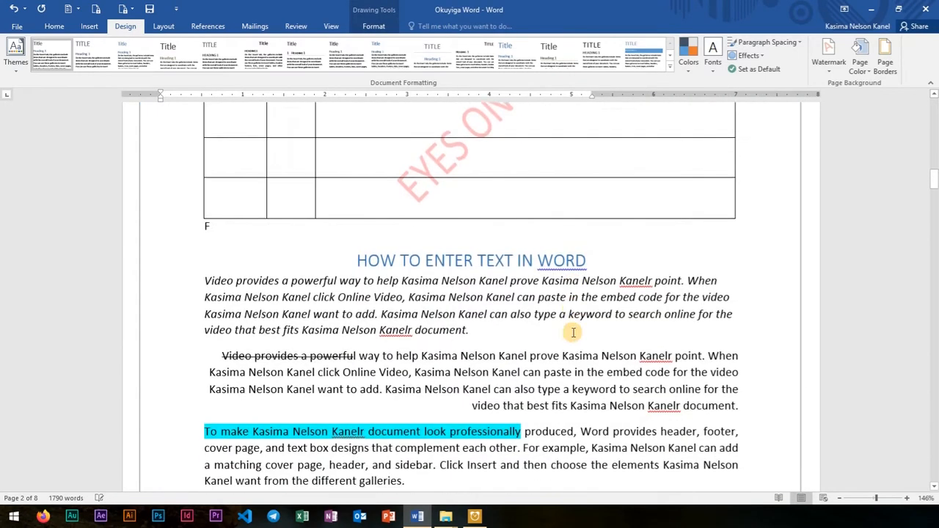
scroll(573, 333, "down", 15)
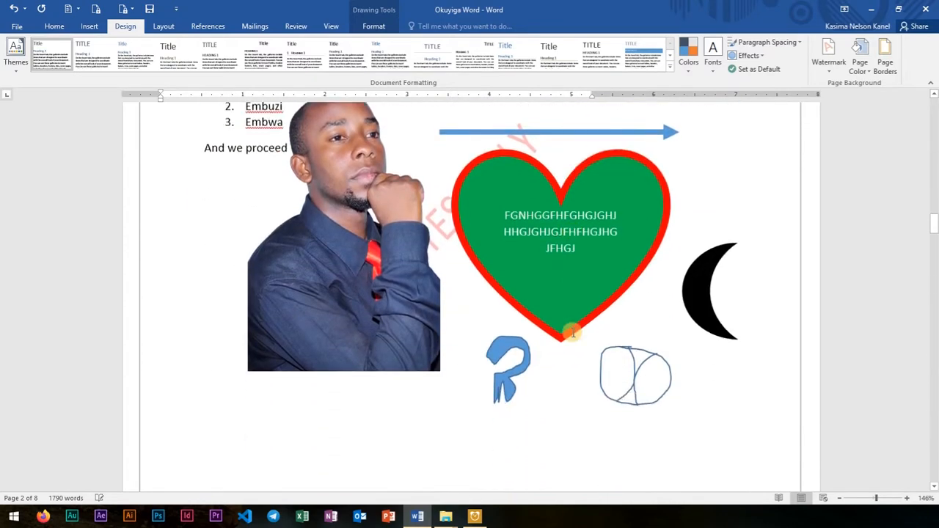
scroll(573, 335, "down", 15)
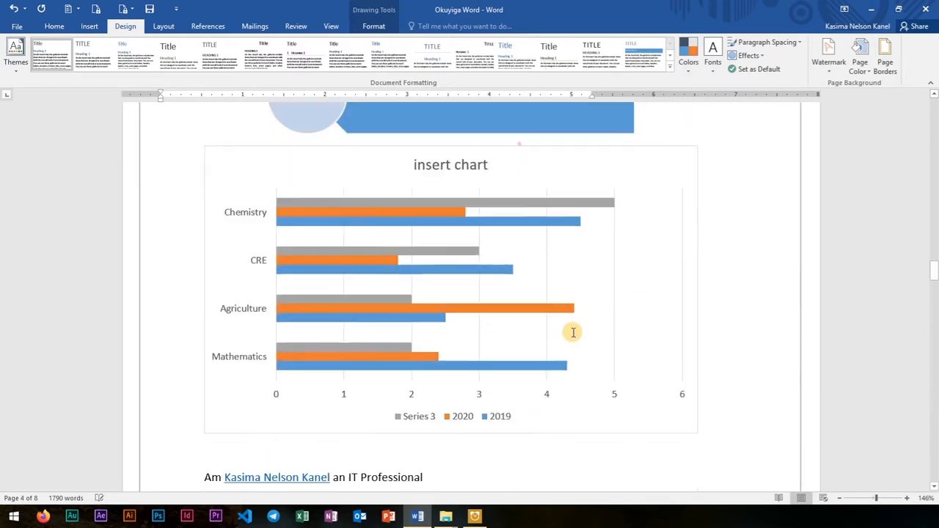
scroll(573, 336, "down", 15)
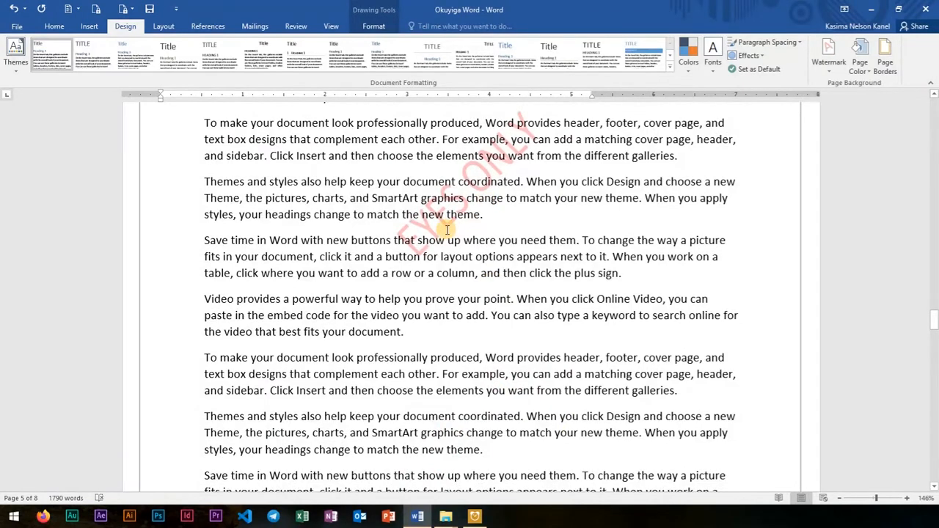
left_click(485, 182)
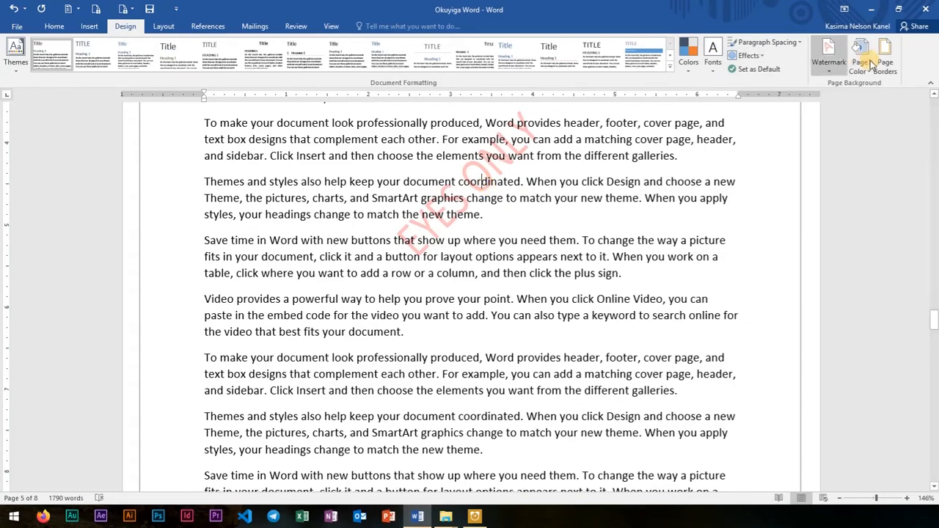
- Reopen the custom watermark settings, set the text size to 80 and apply it
left_click(829, 66)
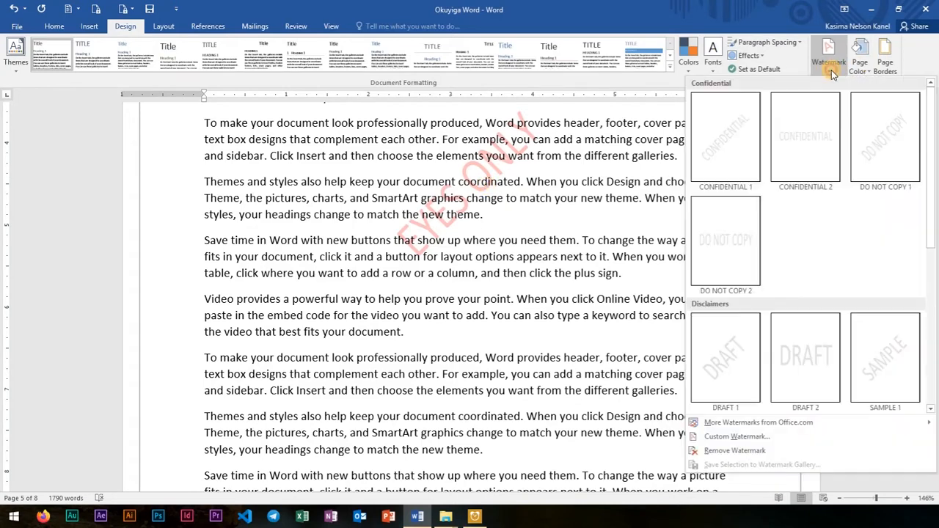
left_click(736, 436)
left_click(484, 281)
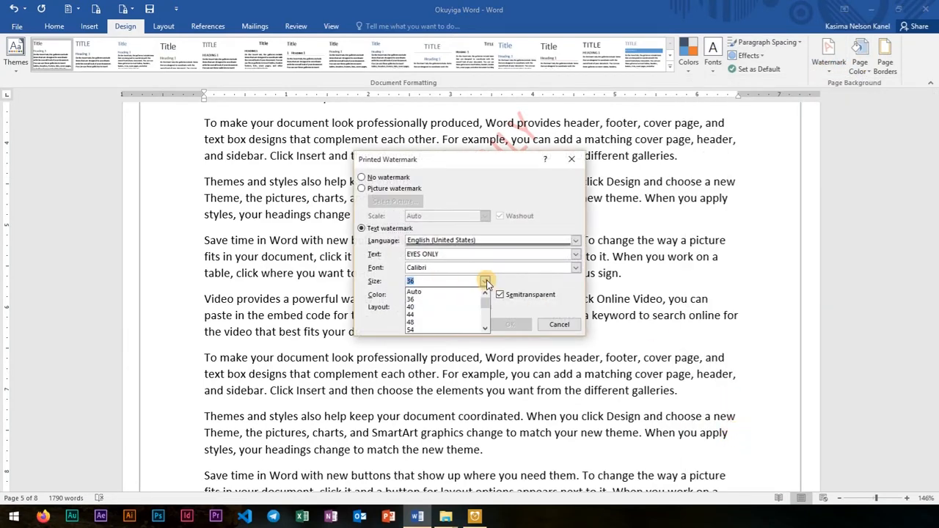
scroll(483, 303, "down", 3)
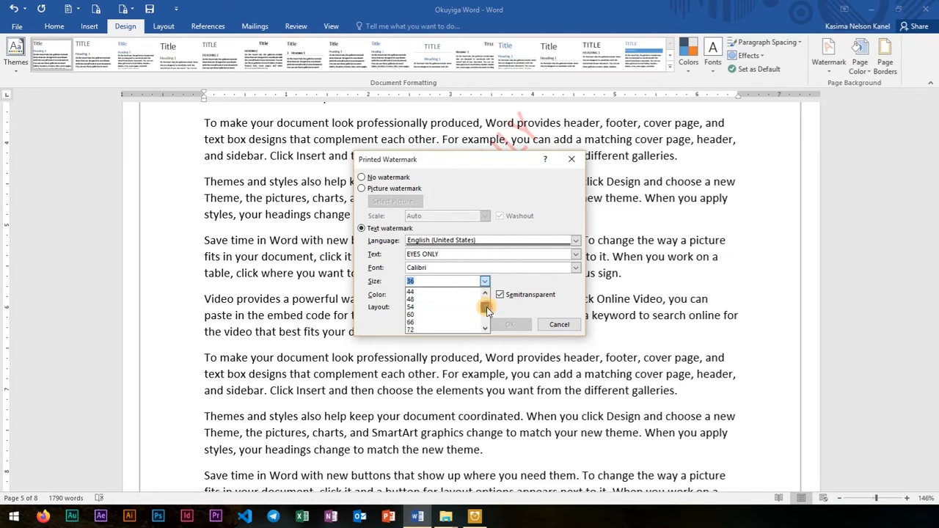
left_click(424, 328)
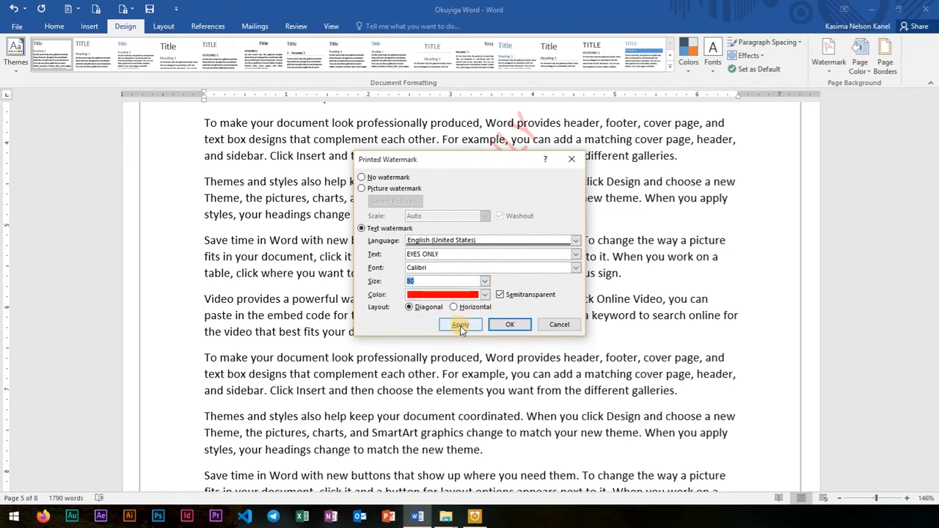
left_click(460, 325)
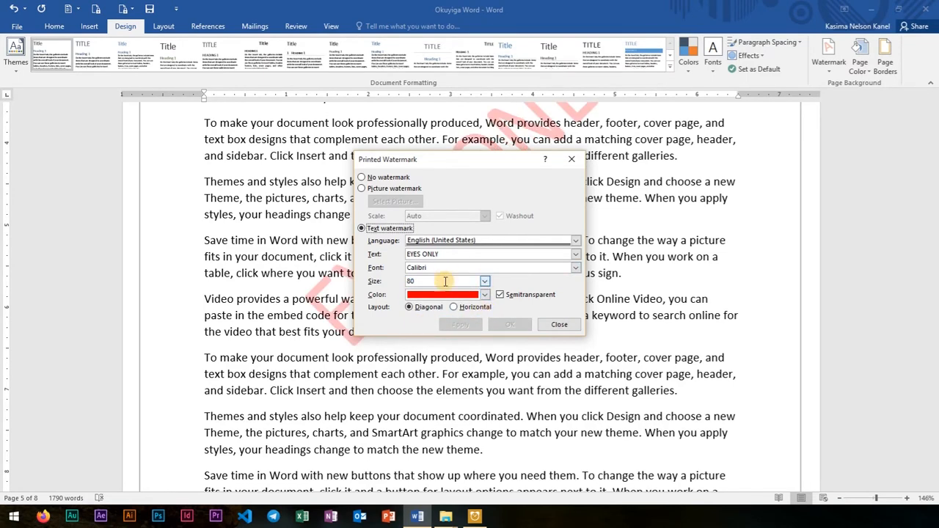
- Increase the watermark's text size to 105 and apply it
left_click(486, 283)
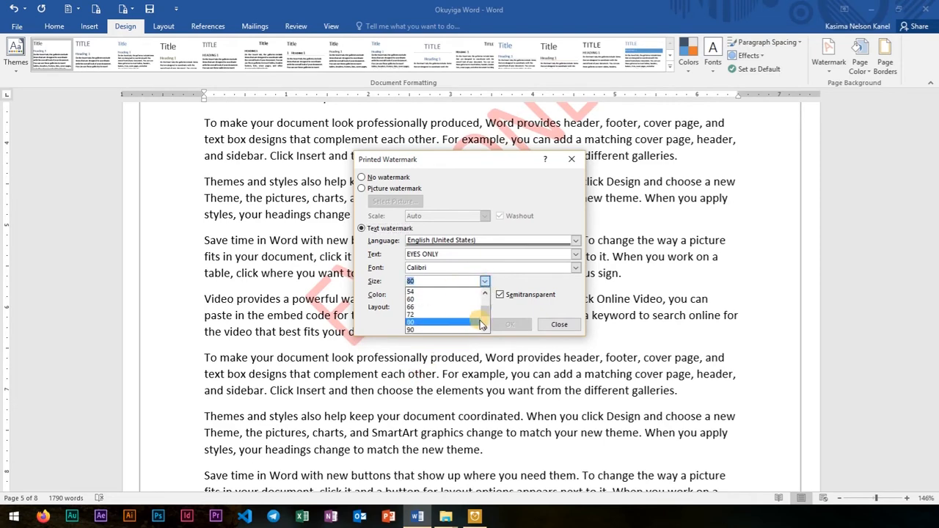
left_click_drag(485, 312, 486, 318)
left_click(427, 322)
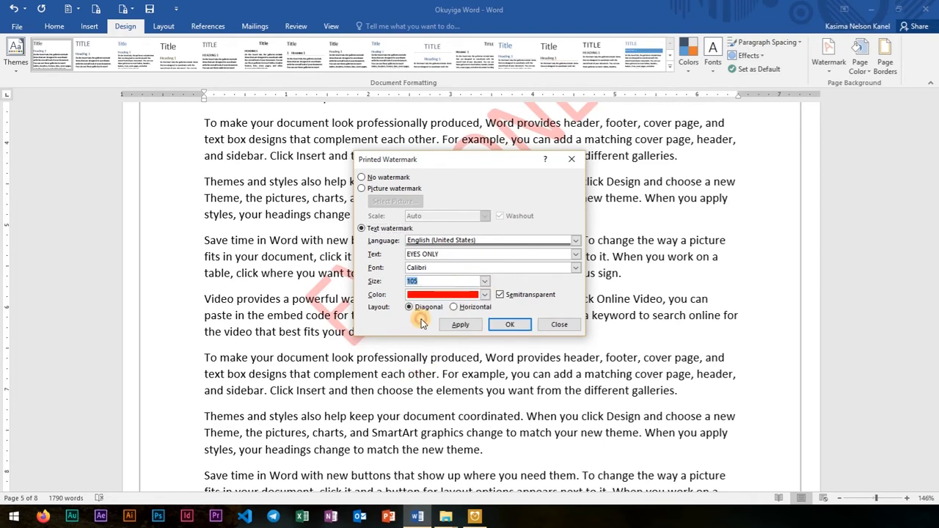
left_click(471, 324)
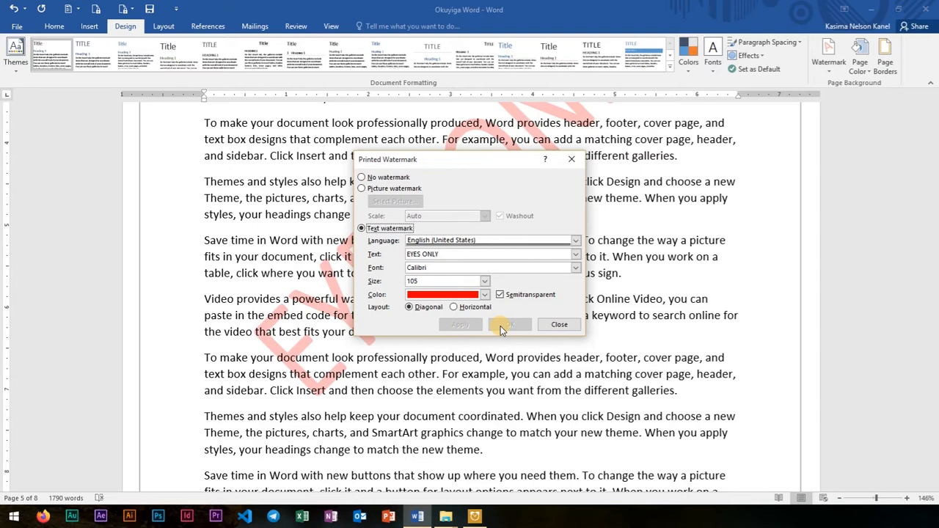
- Try the horizontal layout on the watermark and return it to the diagonal layout
left_click(454, 306)
left_click(458, 325)
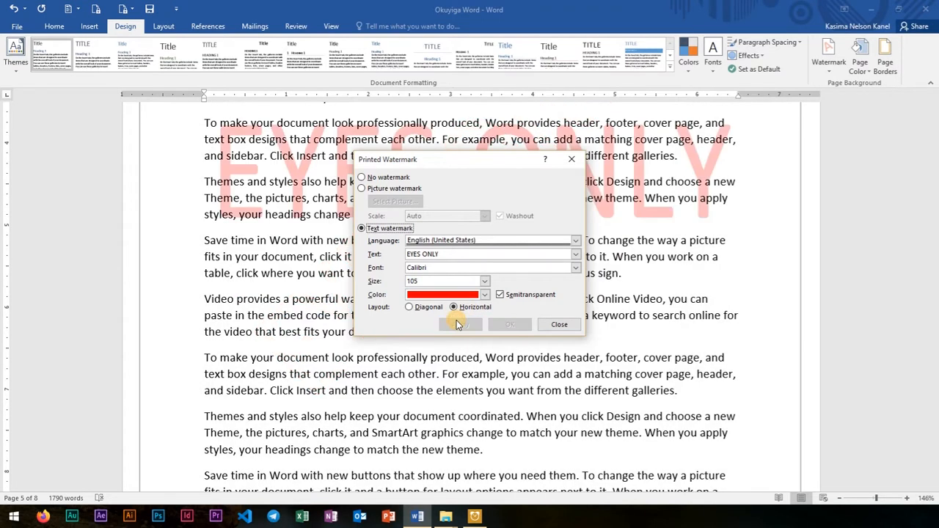
left_click(409, 307)
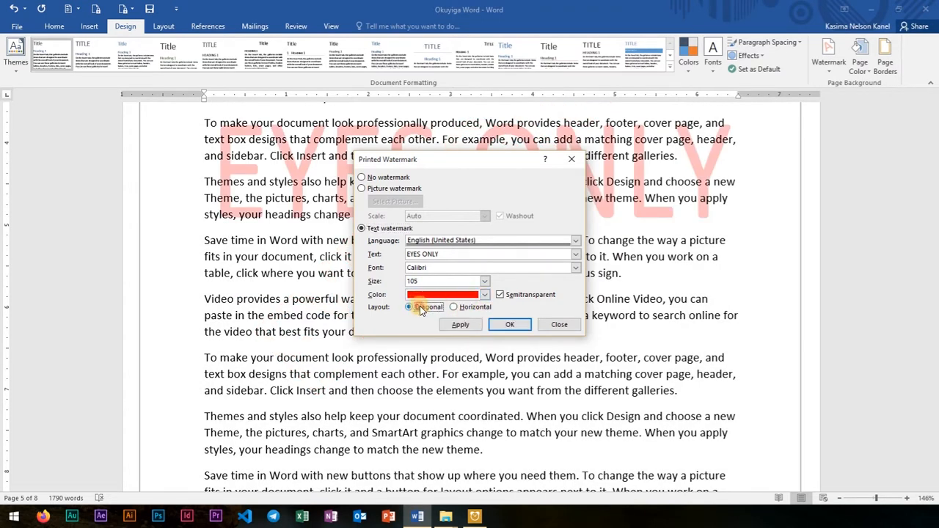
left_click(460, 325)
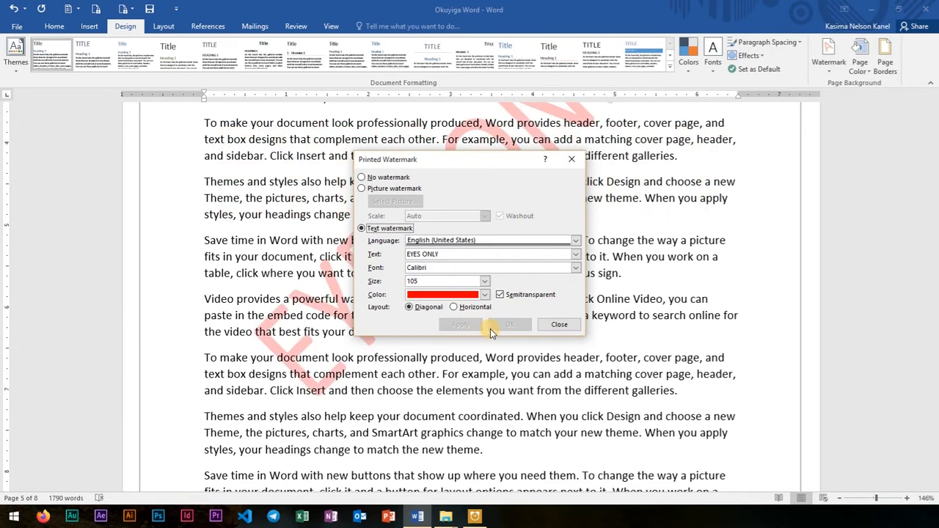
- Replace the watermark text with Kanel Media, apply it and check it on the pages
left_click_drag(461, 253, 375, 256)
type("CONFIDENTIAL")
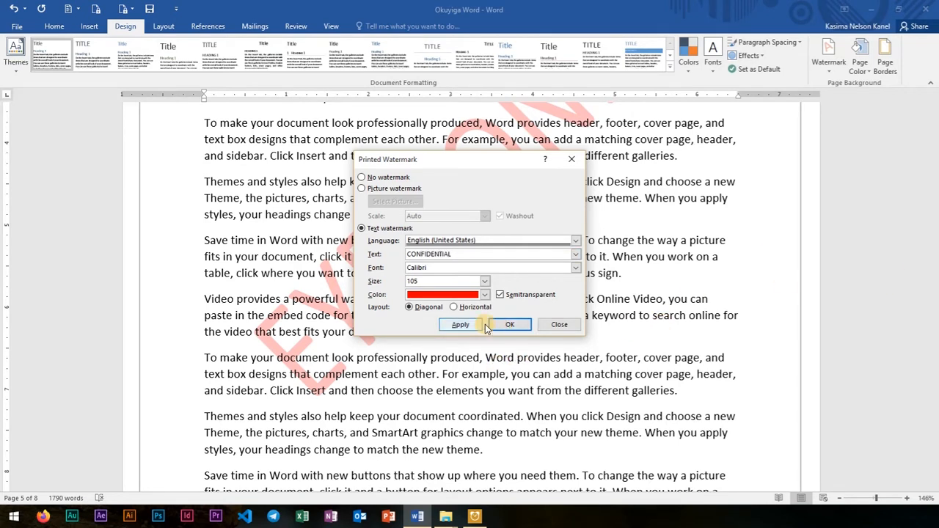
left_click_drag(460, 253, 348, 255)
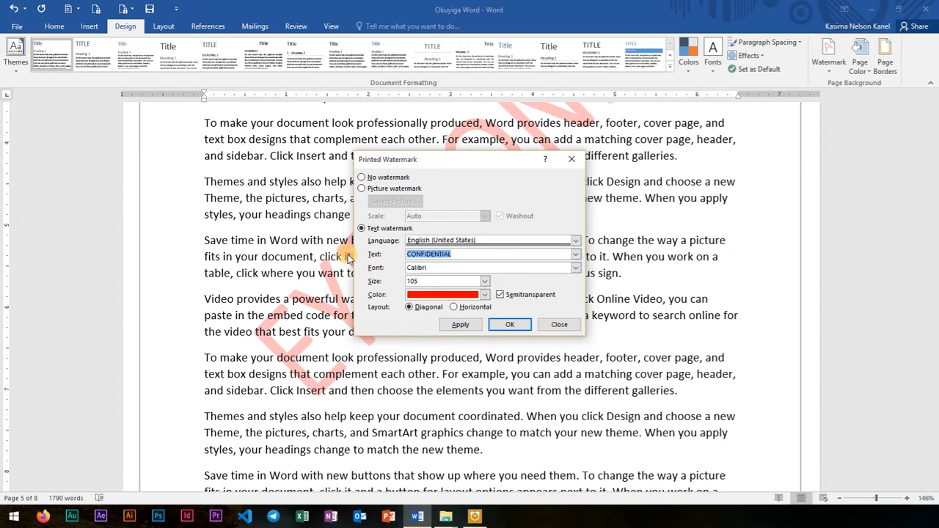
type("Kanel Media")
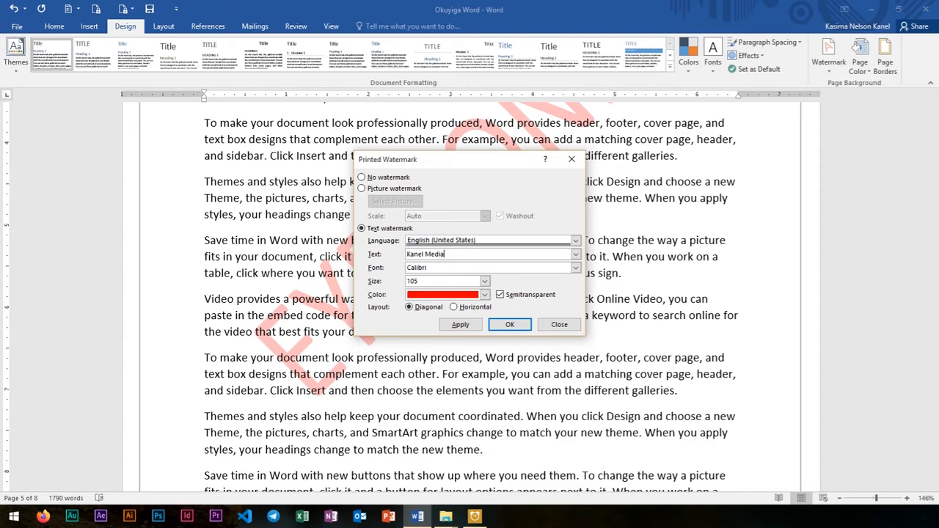
left_click(459, 324)
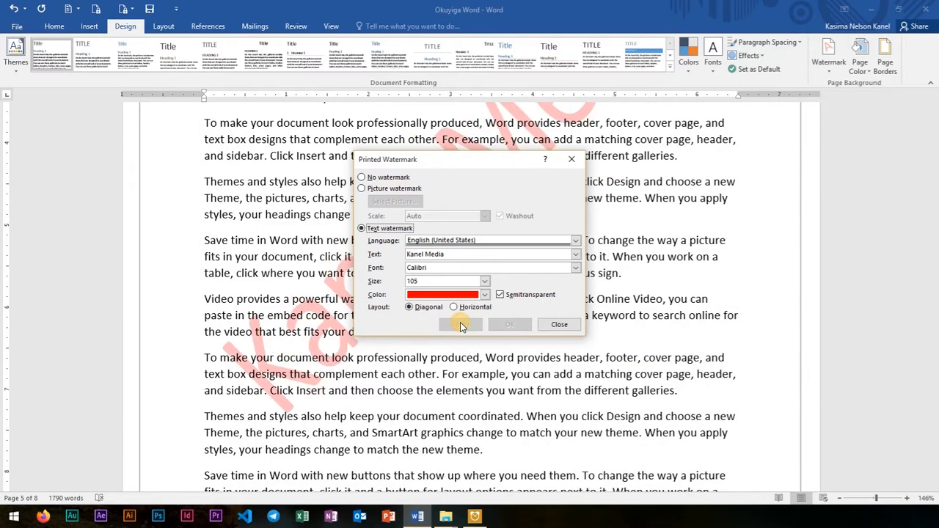
left_click(557, 325)
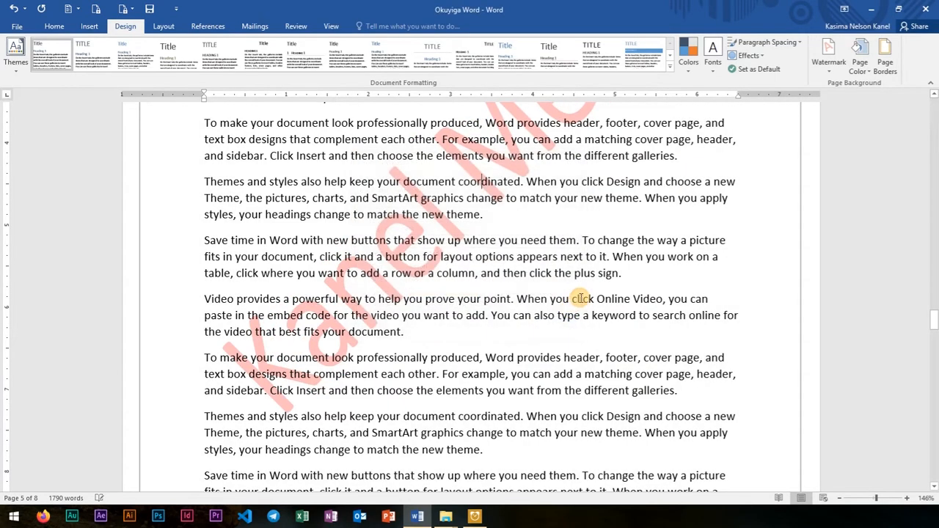
scroll(584, 342, "down", 10)
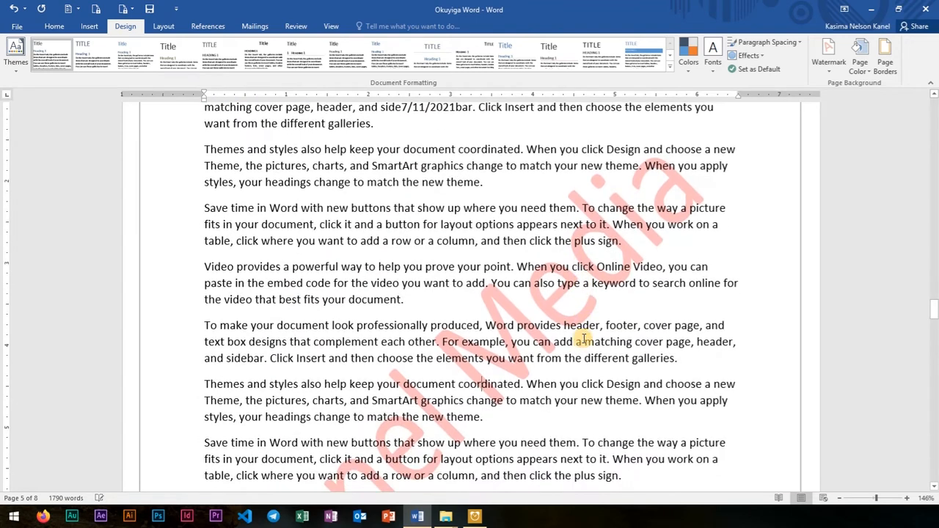
- Recolour the Kanel Media text watermark to a grey theme colour in the custom watermark settings and apply it
scroll(581, 336, "down", 3)
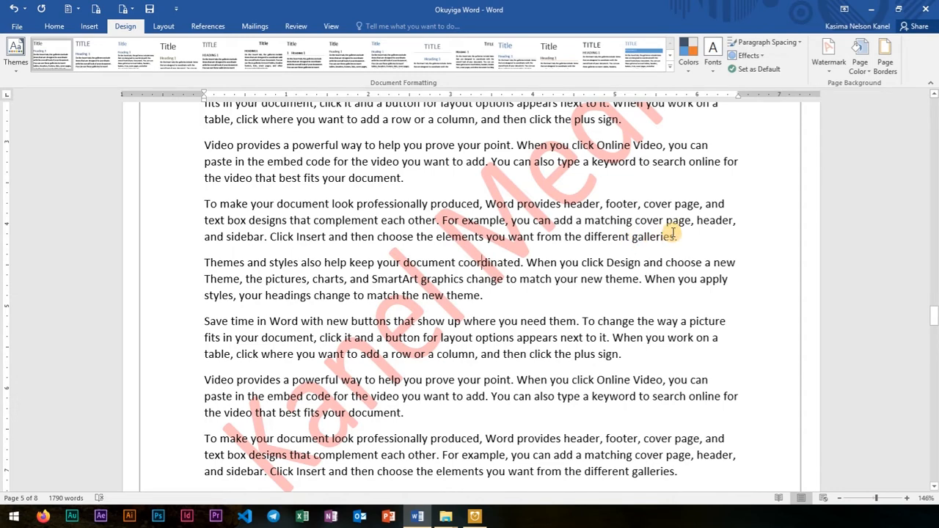
left_click(826, 73)
left_click(752, 438)
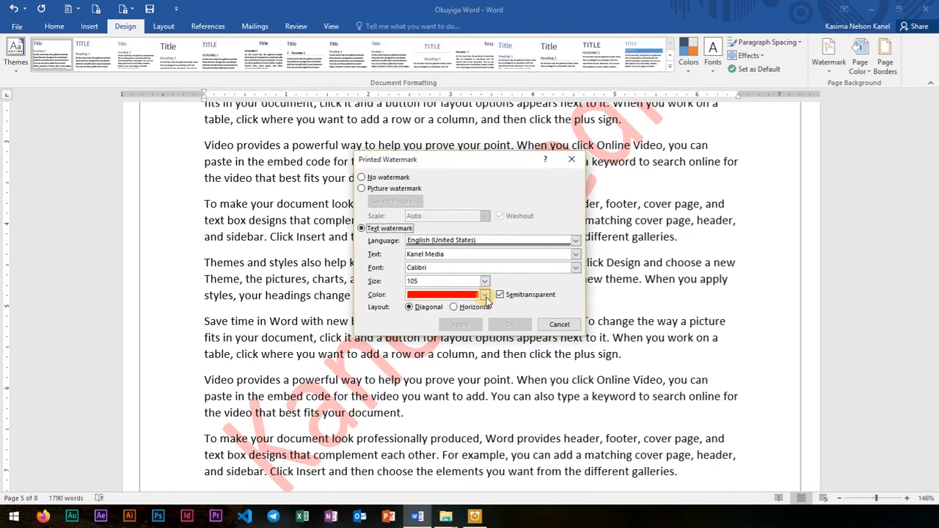
left_click(485, 295)
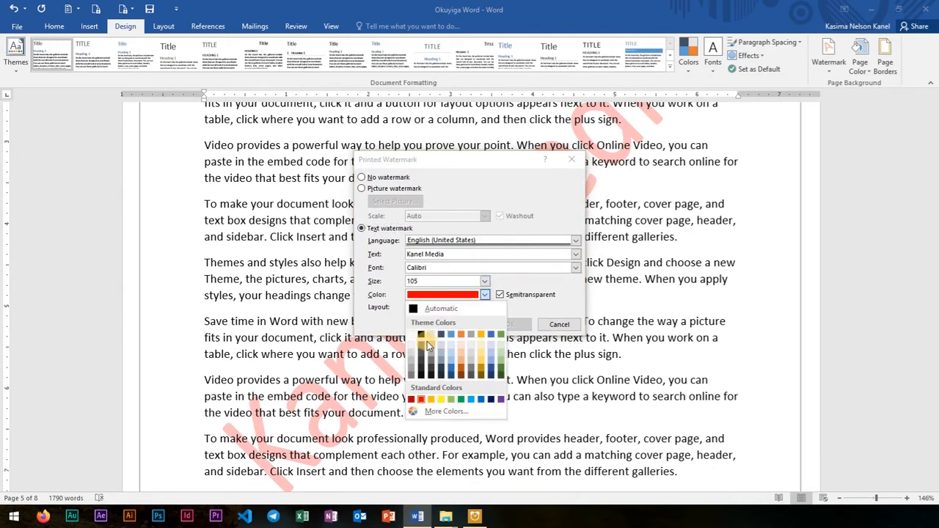
left_click(413, 370)
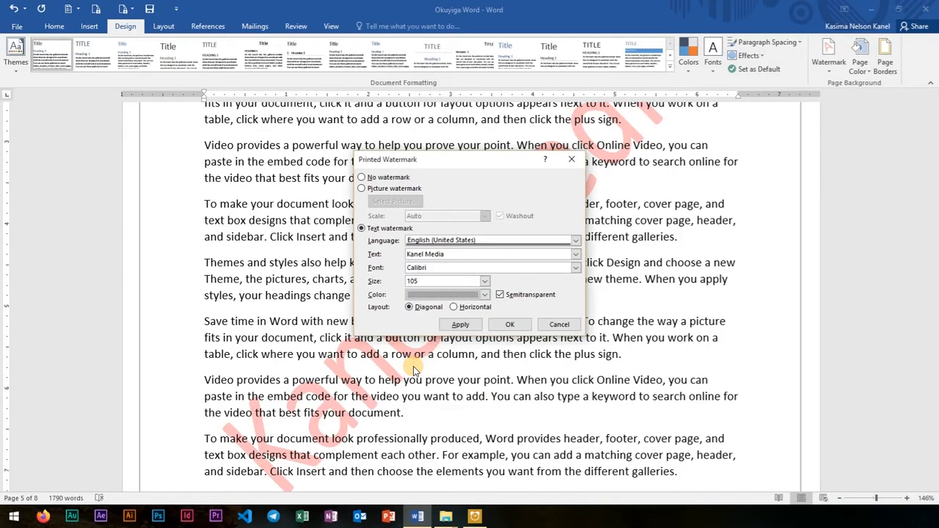
left_click(461, 325)
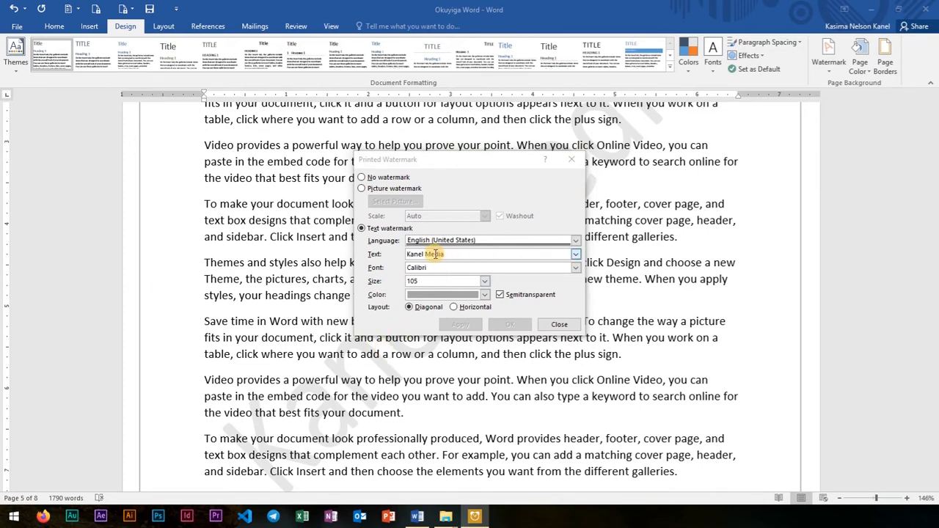
- Switch to a picture watermark and insert the second blue-shirt portrait from the personal folder on the Desktop, working offline
left_click(363, 189)
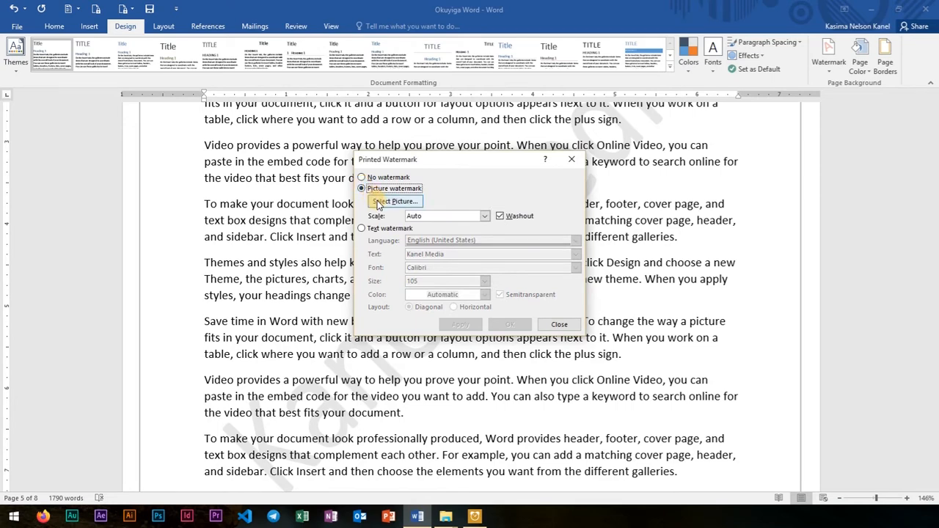
left_click(377, 202)
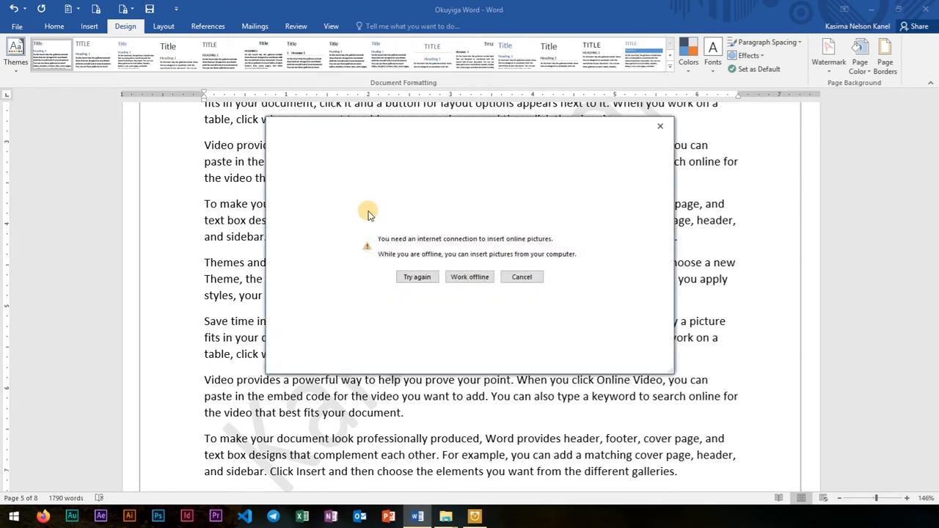
left_click(468, 277)
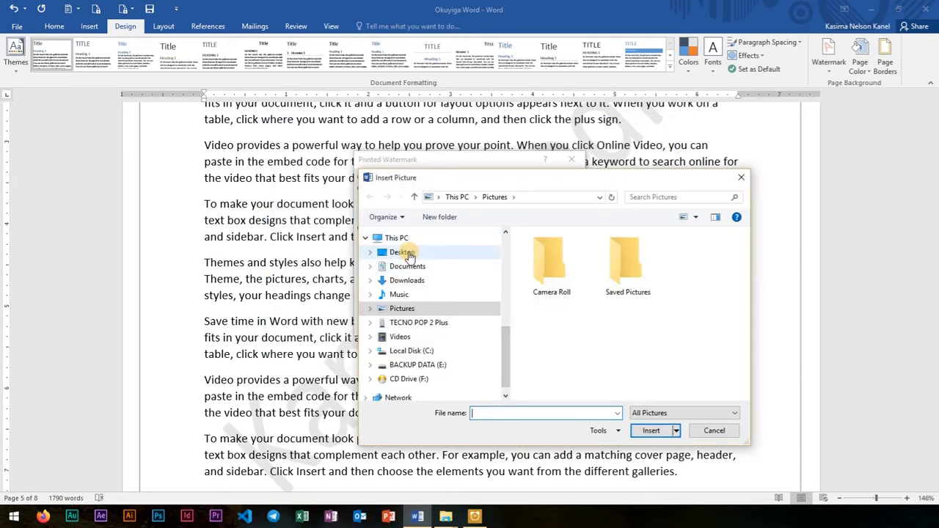
left_click(403, 252)
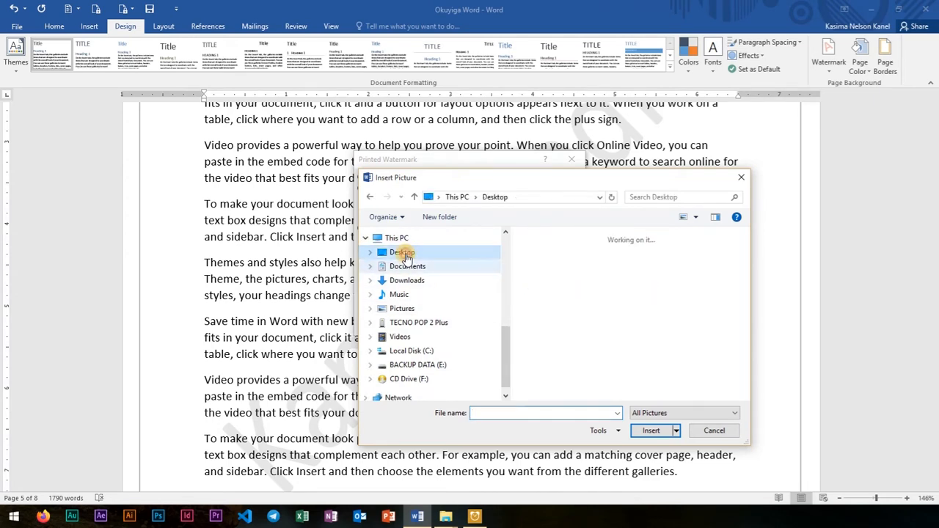
scroll(624, 329, "down", 2)
scroll(624, 330, "up", 1)
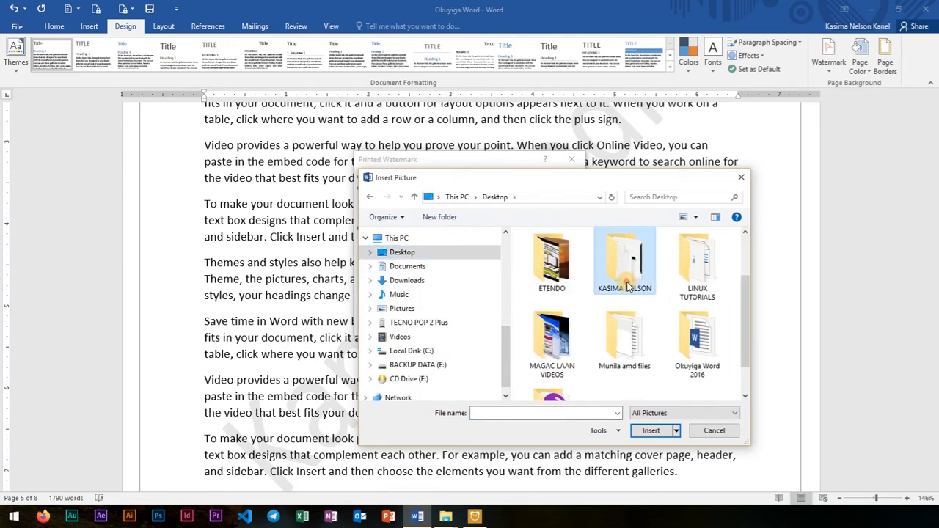
double_click(624, 290)
scroll(642, 334, "down", 5)
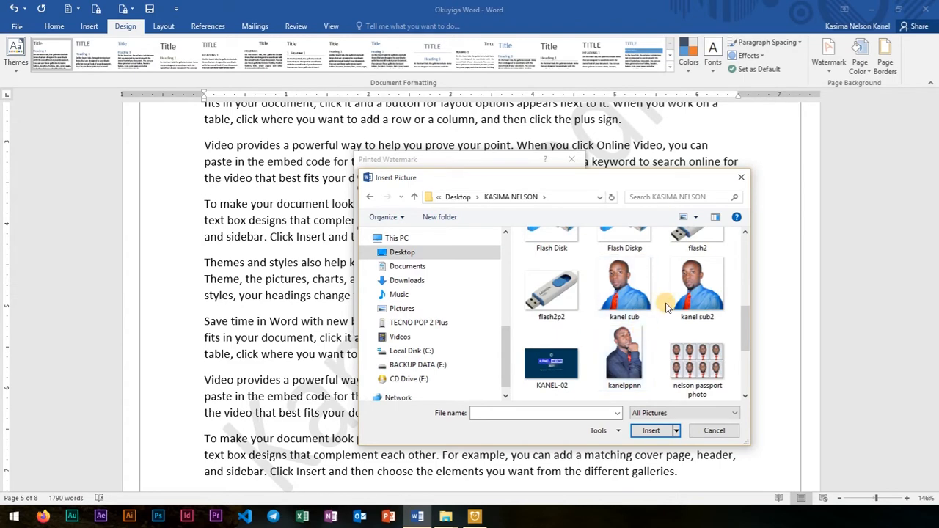
left_click(690, 287)
left_click(651, 431)
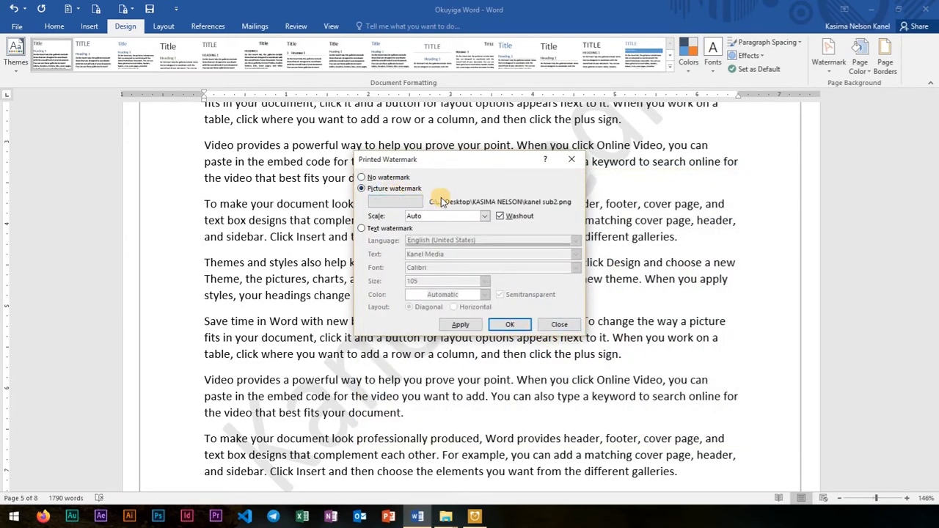
- Set the picture watermark's scale to 50%, apply it and check it through the following pages
left_click(484, 217)
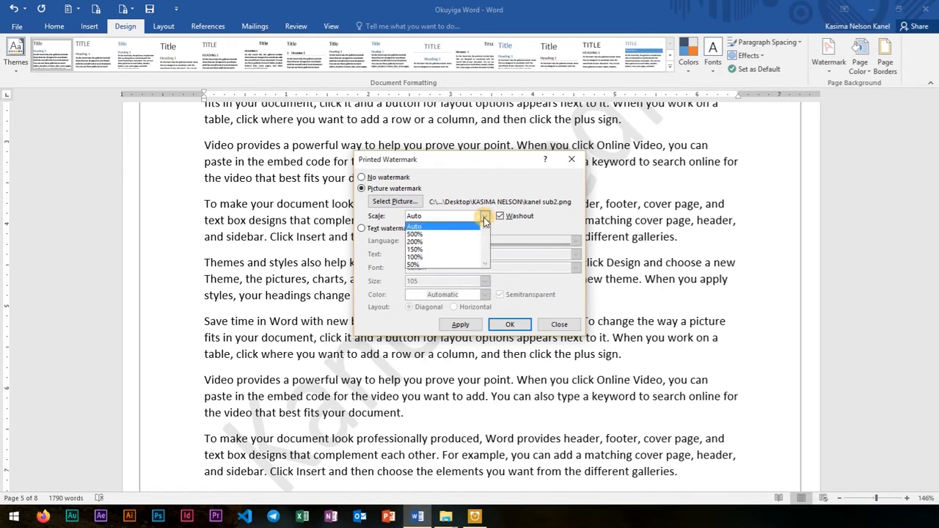
left_click(423, 265)
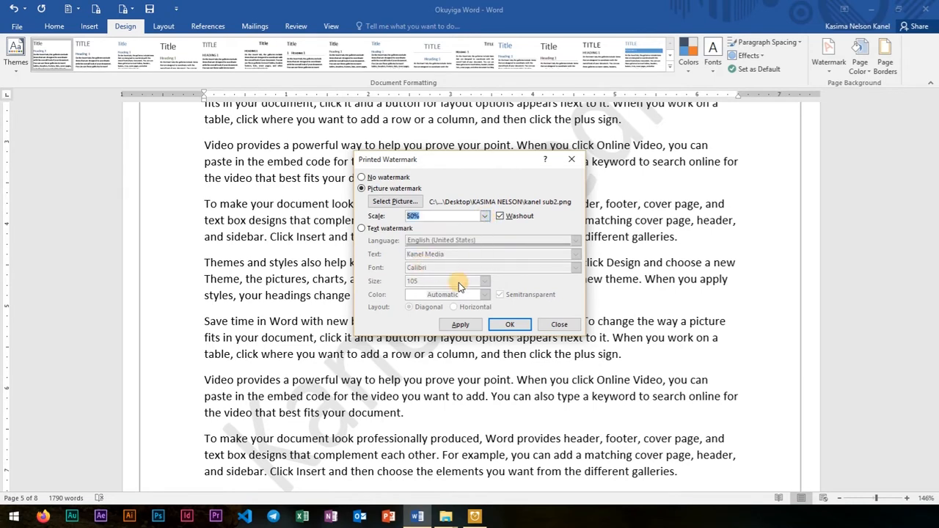
left_click(477, 326)
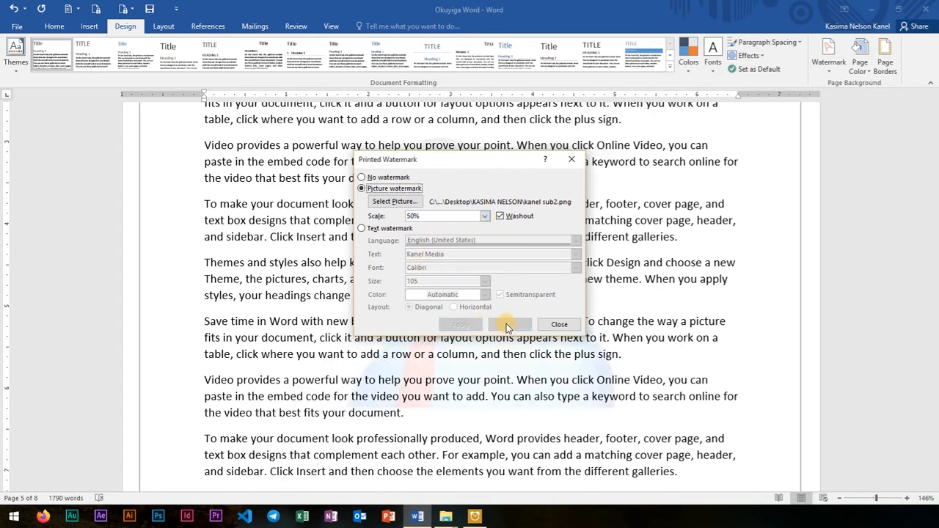
left_click(559, 325)
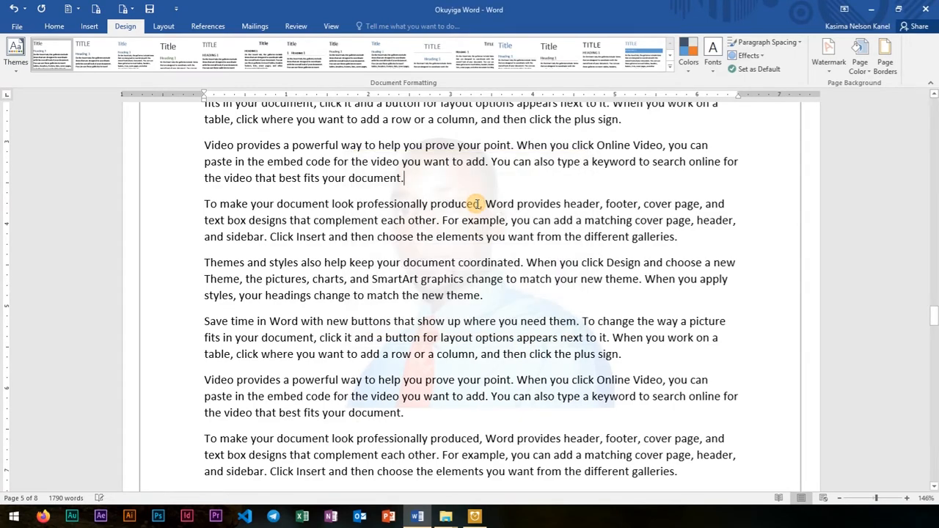
scroll(518, 399, "down", 10)
scroll(519, 399, "down", 10)
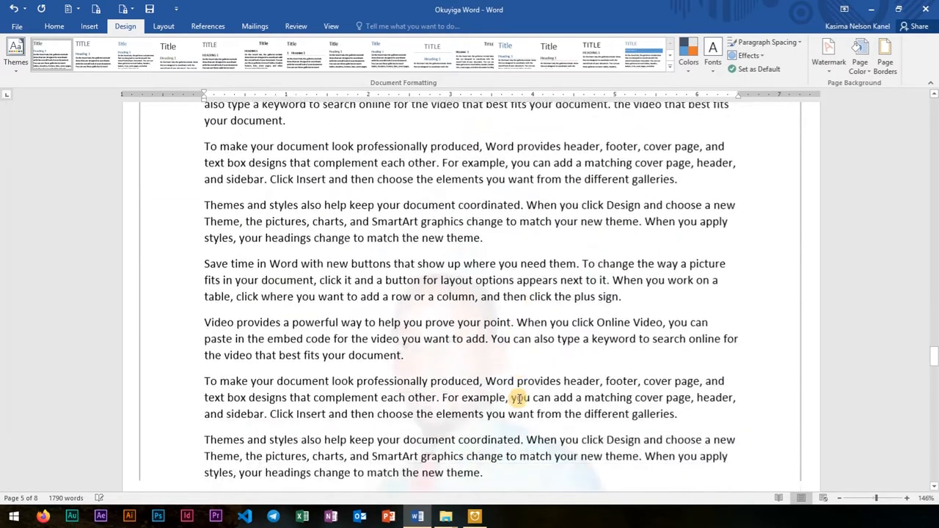
scroll(464, 250, "down", 10)
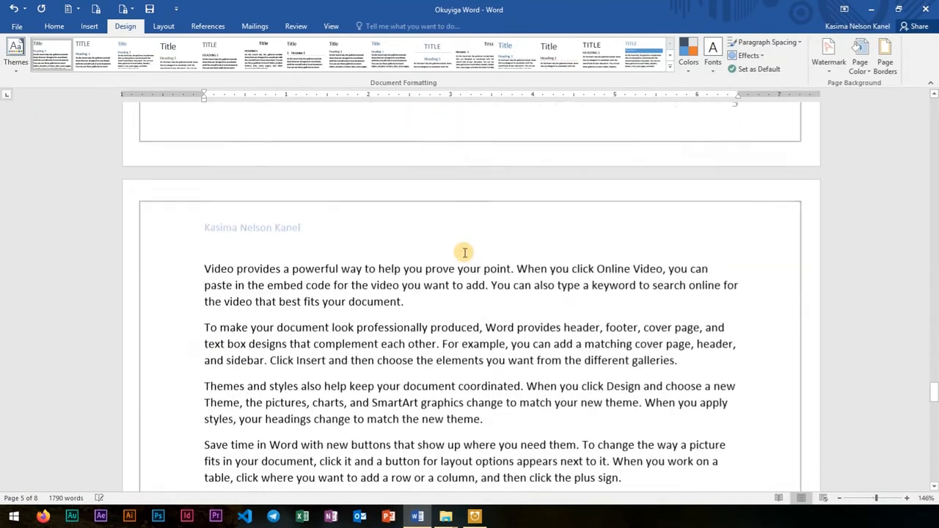
scroll(477, 338, "down", 1)
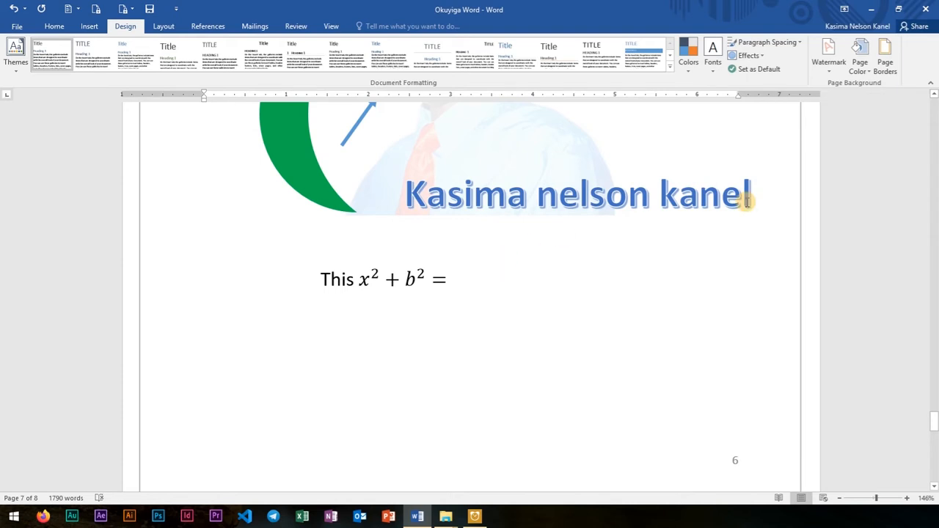
left_click(825, 75)
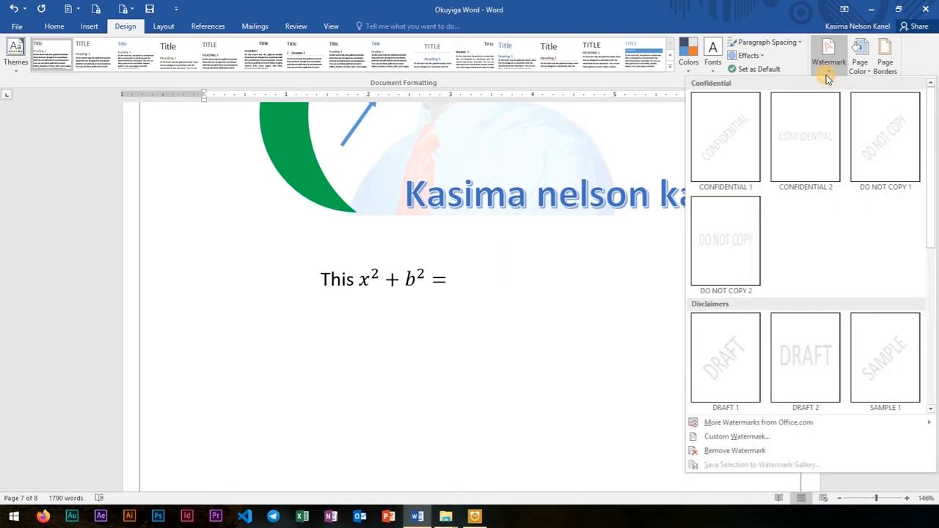
- Try the standard dark blue page colour, check it on the pages and return to No Color
left_click(868, 71)
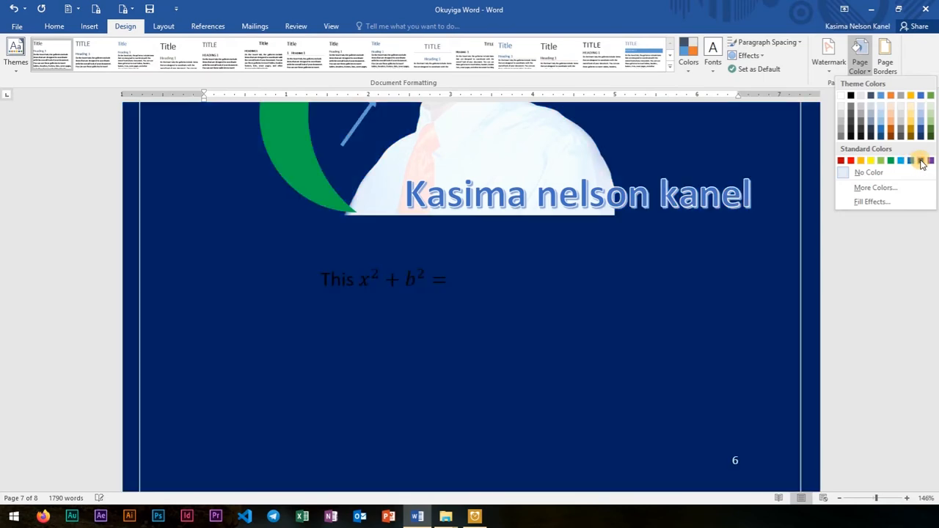
left_click(921, 160)
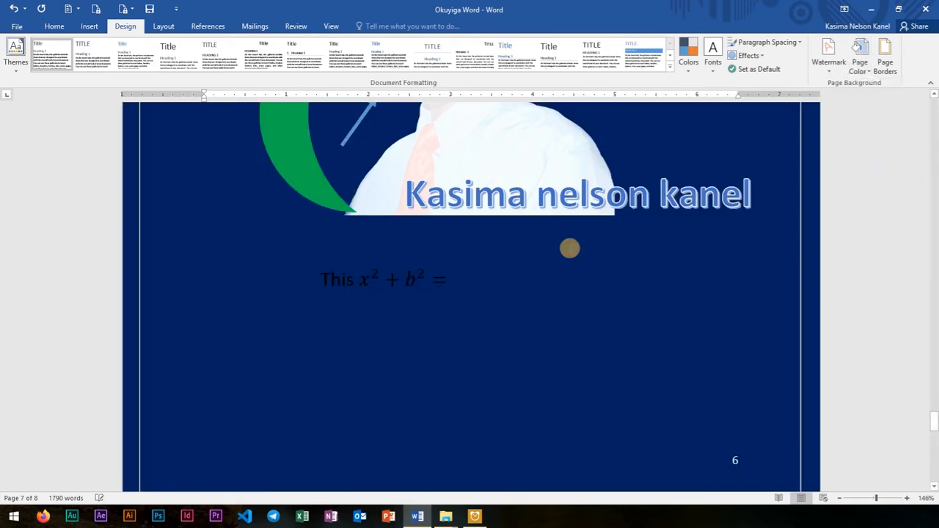
scroll(569, 249, "up", 15)
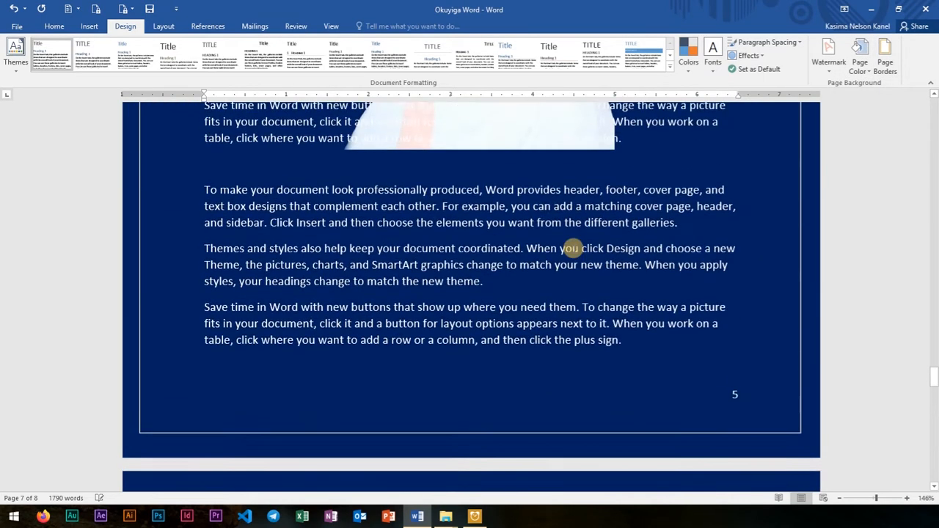
scroll(569, 249, "up", 10)
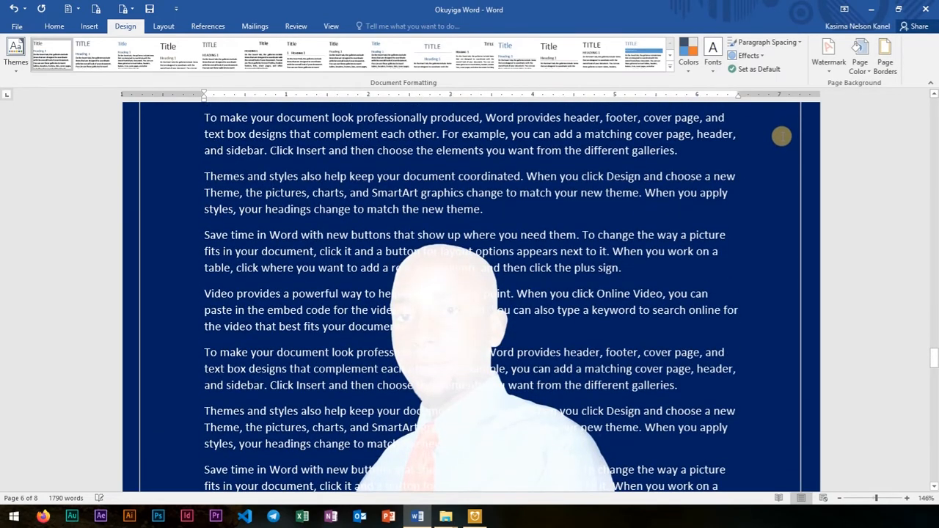
left_click(861, 66)
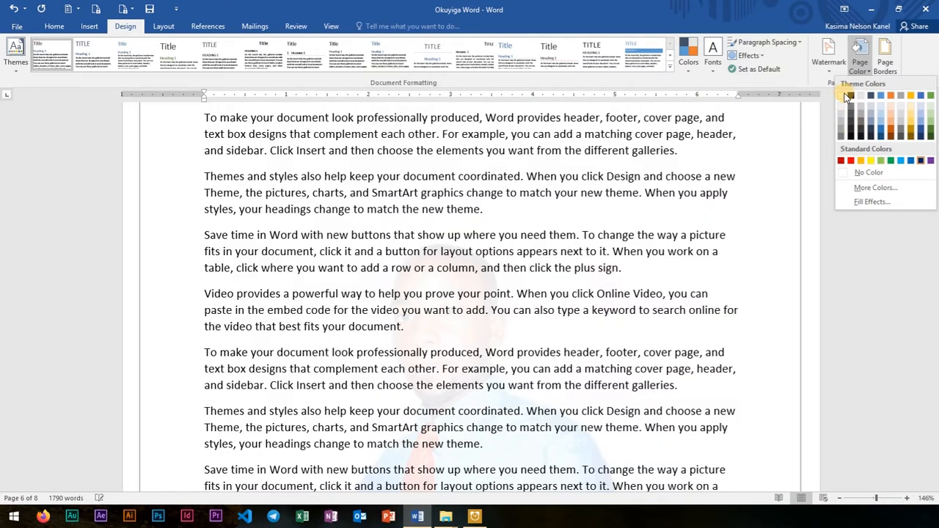
left_click(869, 174)
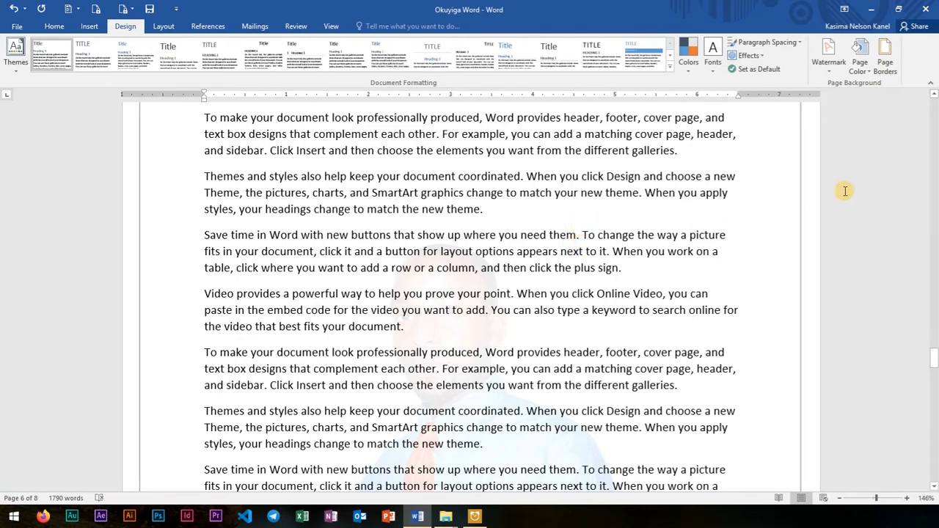
- Apply an art page border of red apples to the whole document and check it on the pages
left_click(885, 65)
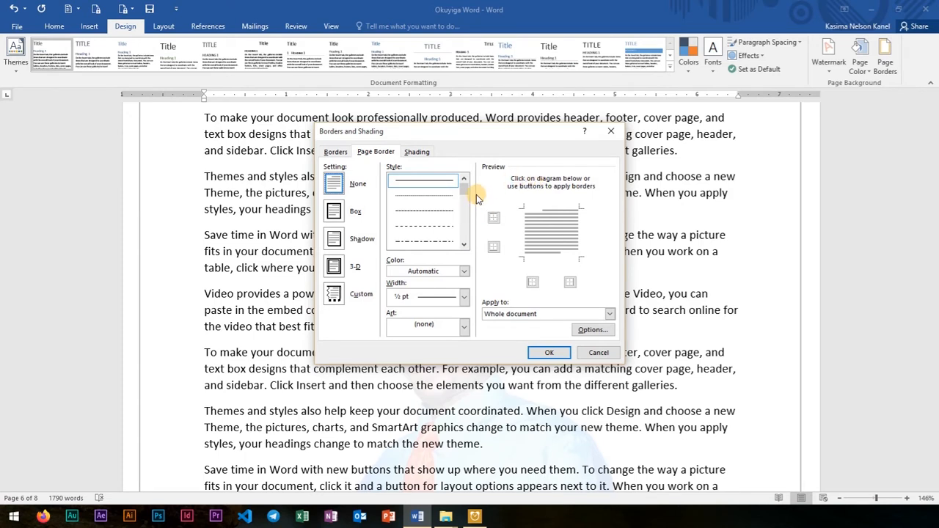
left_click(463, 327)
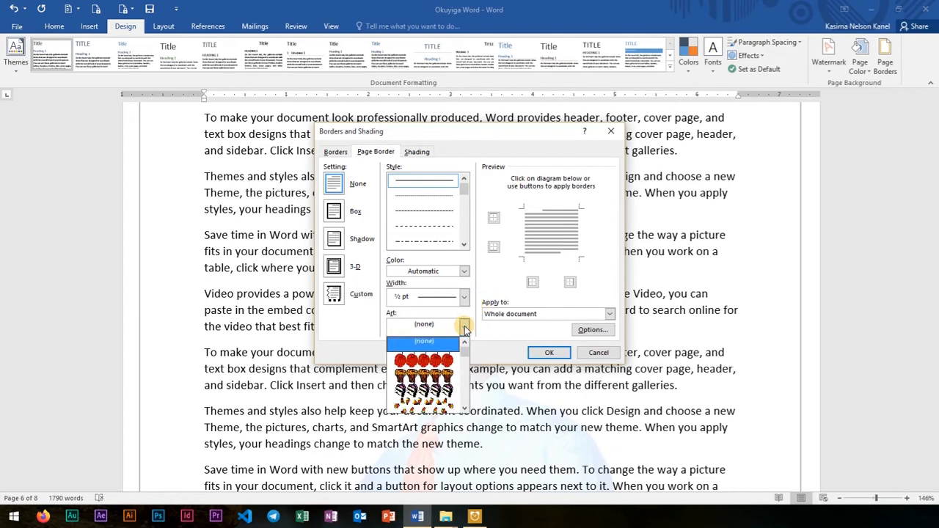
left_click(440, 359)
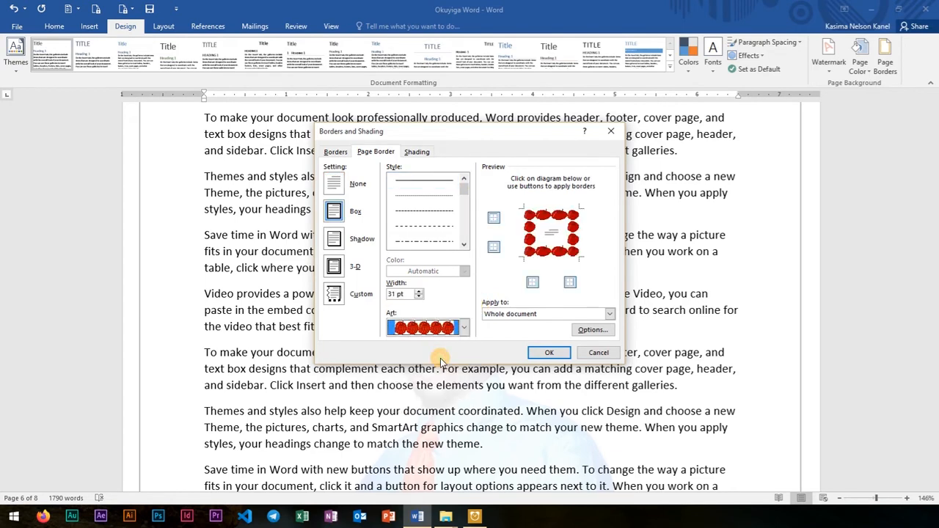
left_click(548, 352)
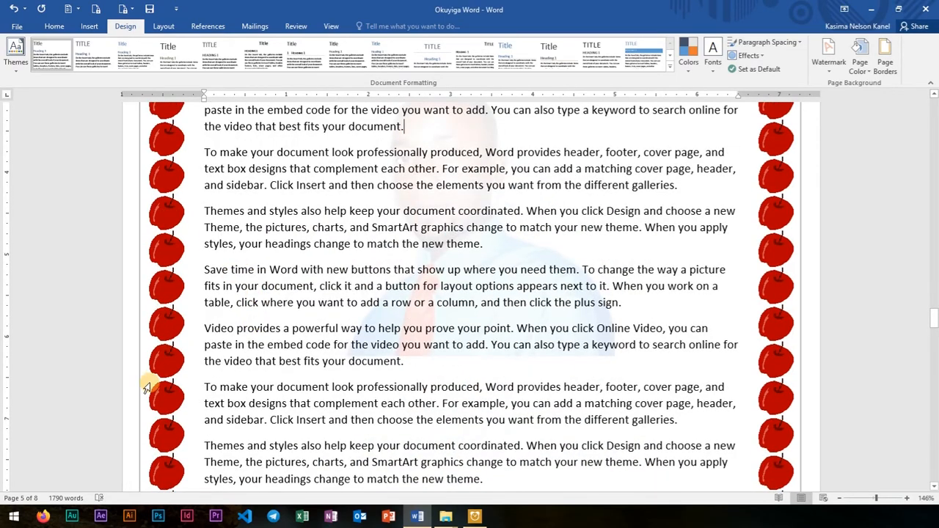
scroll(149, 382, "down", 8)
scroll(152, 382, "down", 15)
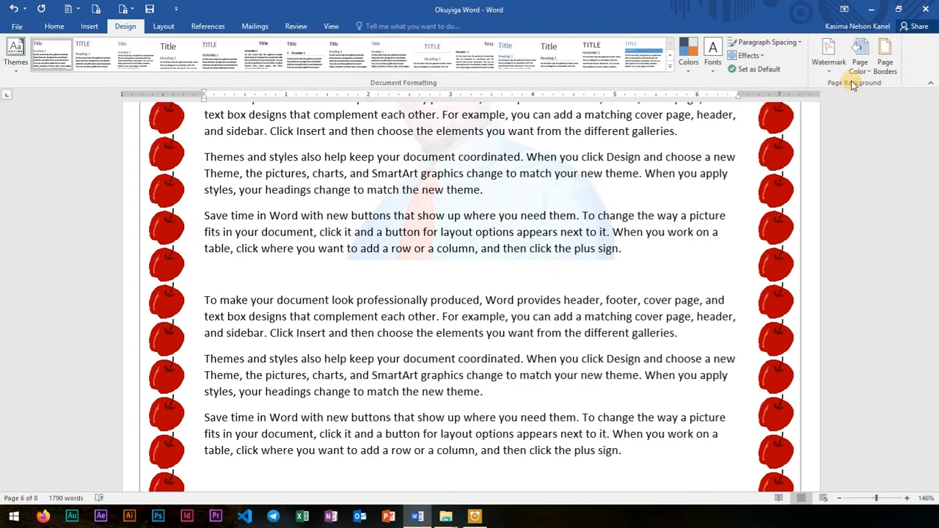
- Change the whole document's page border art to the yellow pencils
left_click(885, 62)
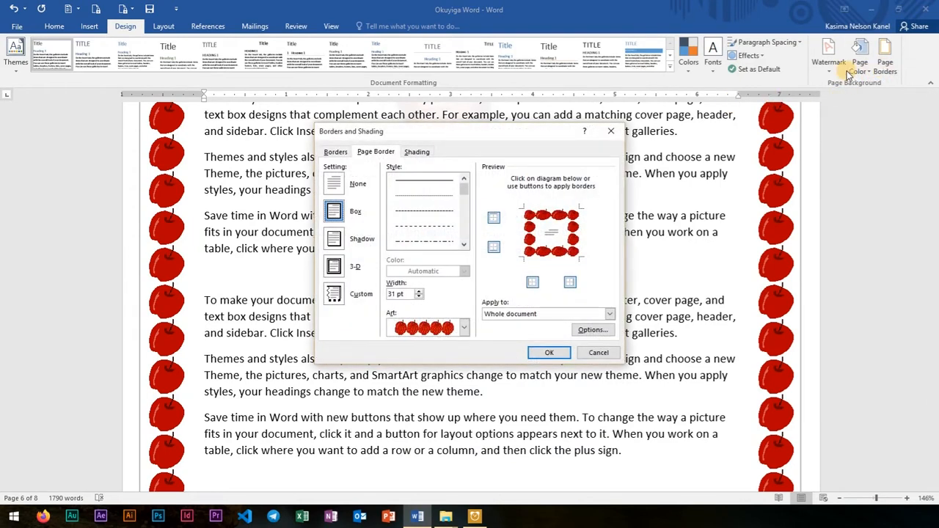
left_click(464, 327)
scroll(462, 359, "down", 3)
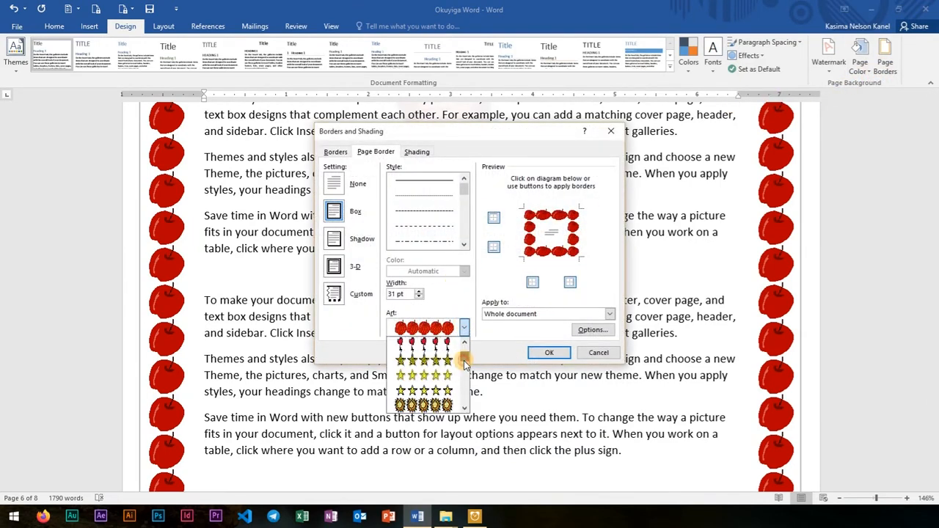
scroll(450, 391, "down", 6)
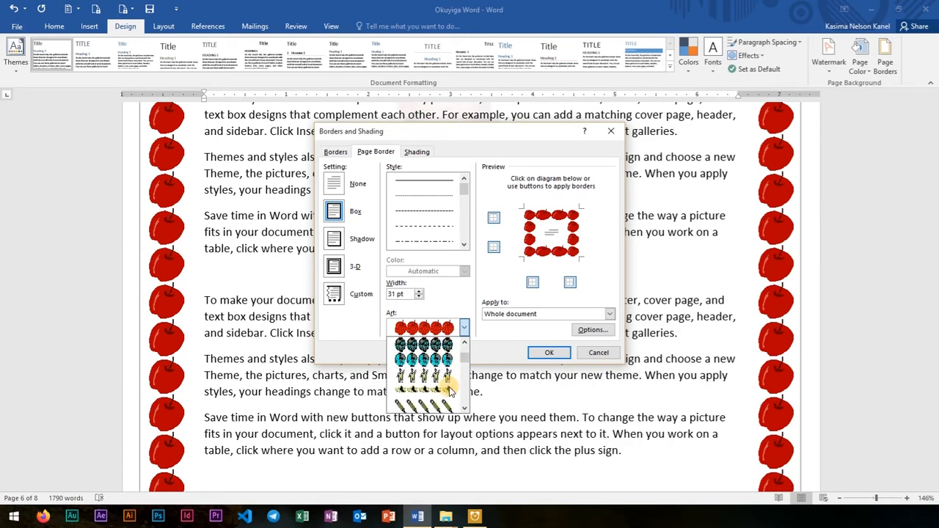
left_click(446, 375)
left_click(548, 353)
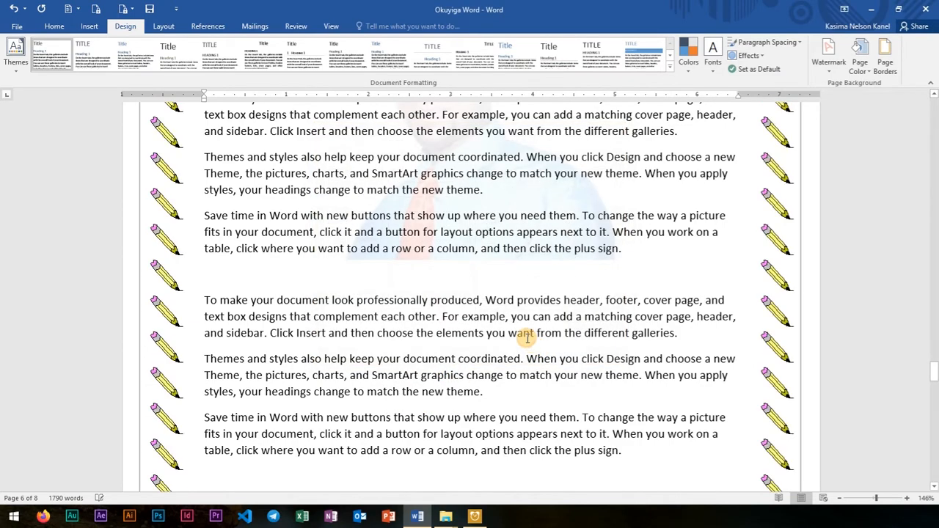
- Check the pencil page border on the document's other pages
scroll(310, 315, "down", 10)
scroll(304, 319, "up", 5)
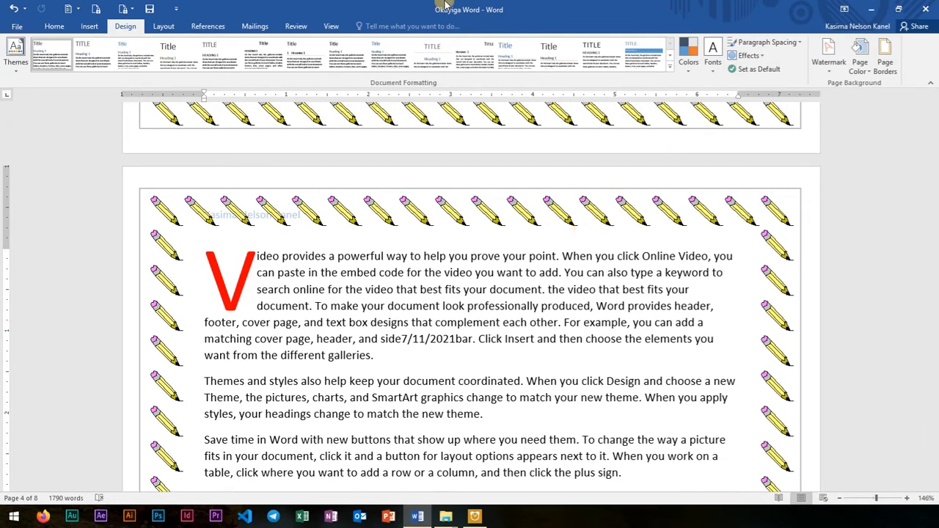
- Review the preset page margins and apply the Normal preset with 1" on every side
left_click(167, 28)
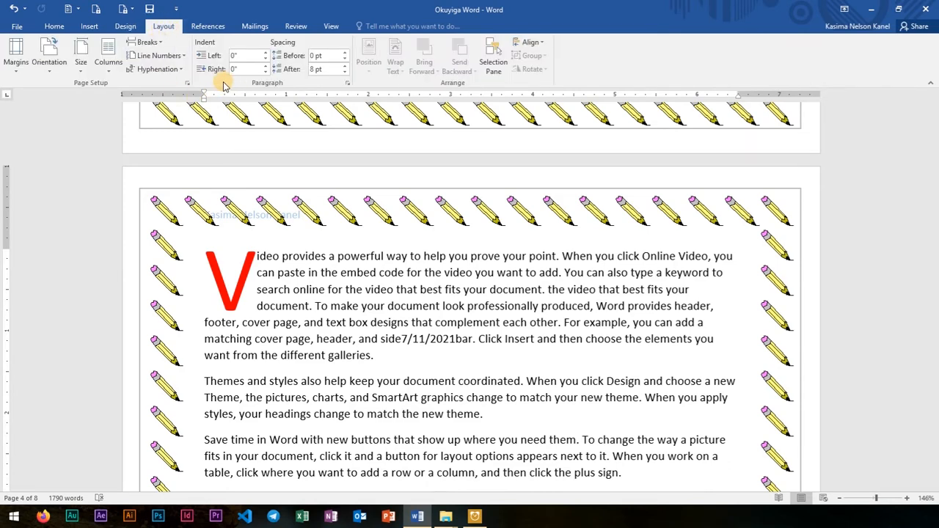
scroll(387, 295, "down", 5)
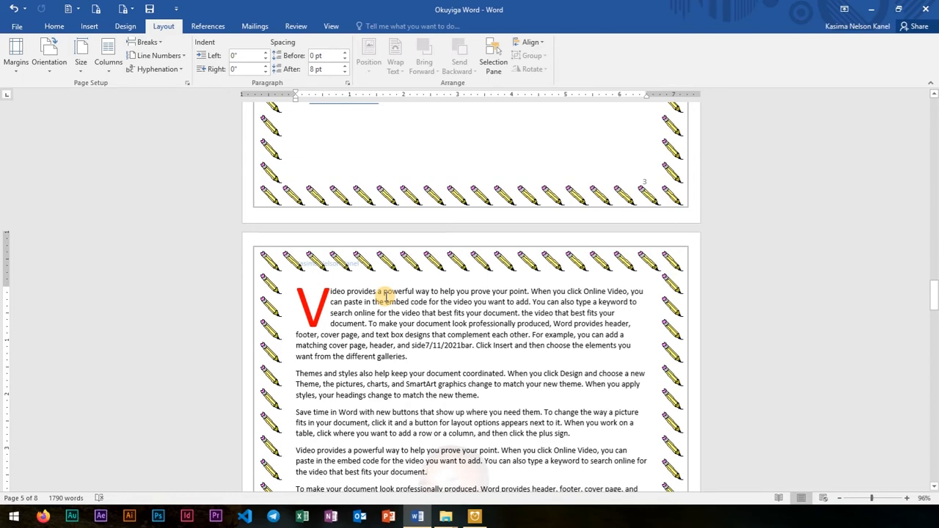
left_click(16, 57)
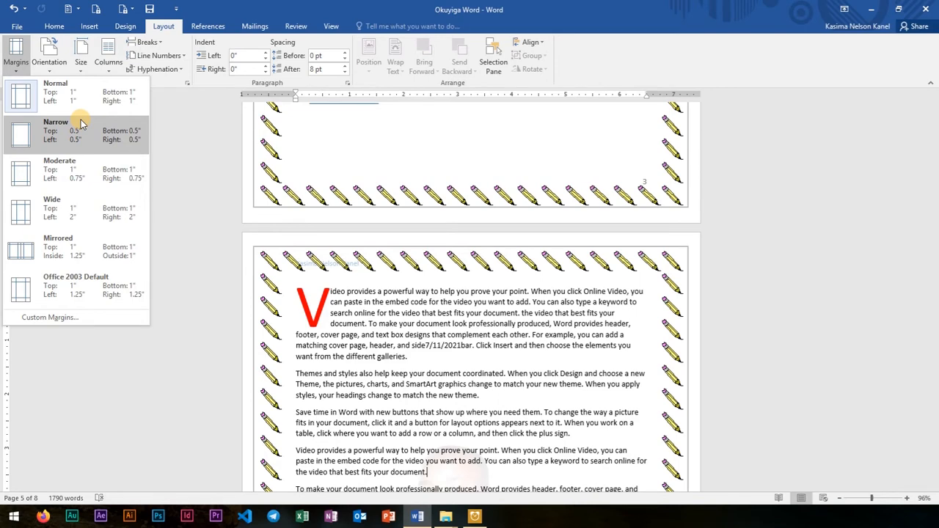
scroll(329, 207, "down", 2)
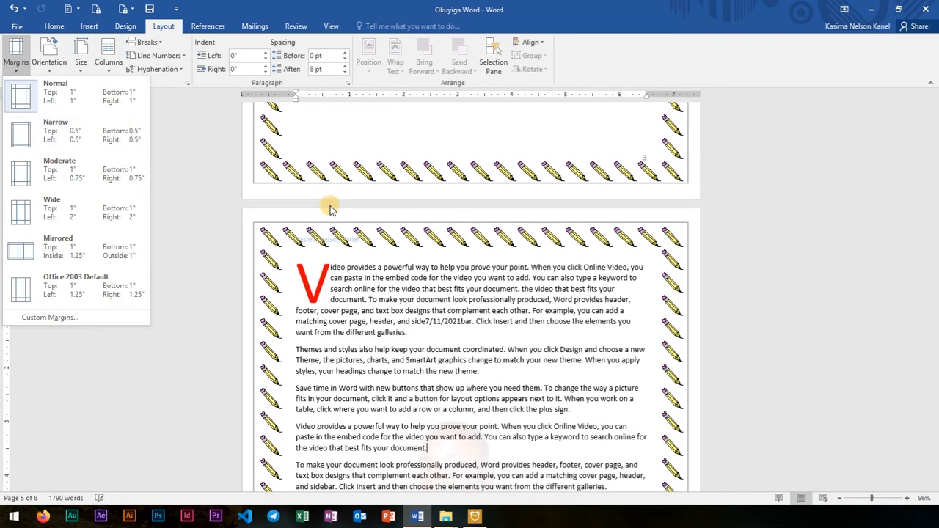
left_click(215, 230)
scroll(314, 257, "down", 7)
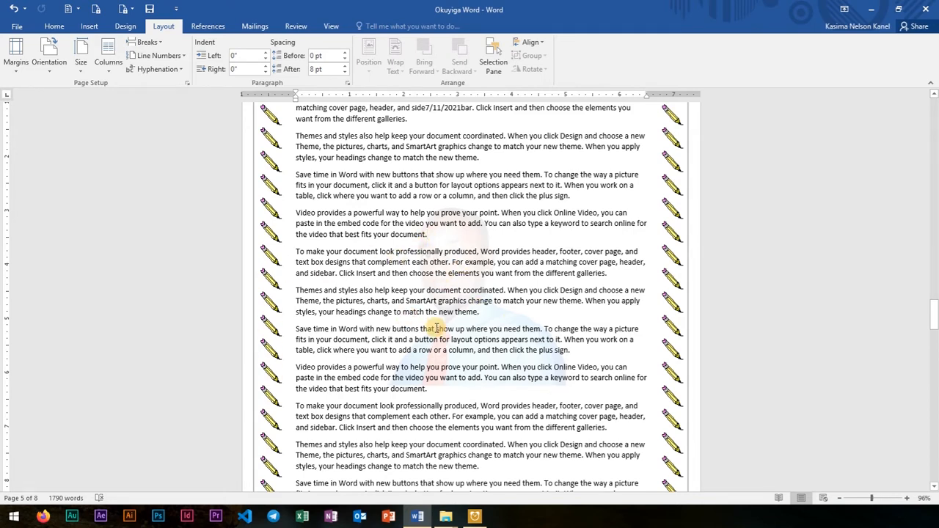
left_click(11, 70)
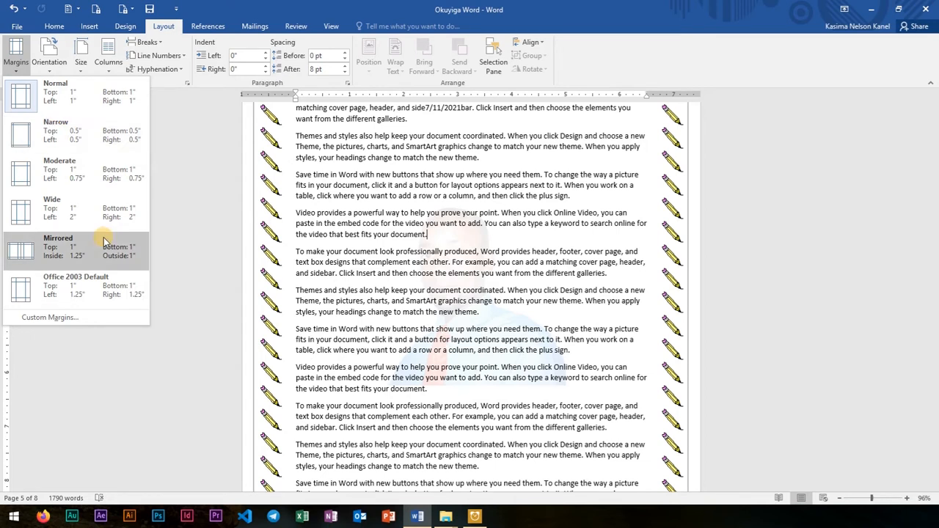
left_click(180, 211)
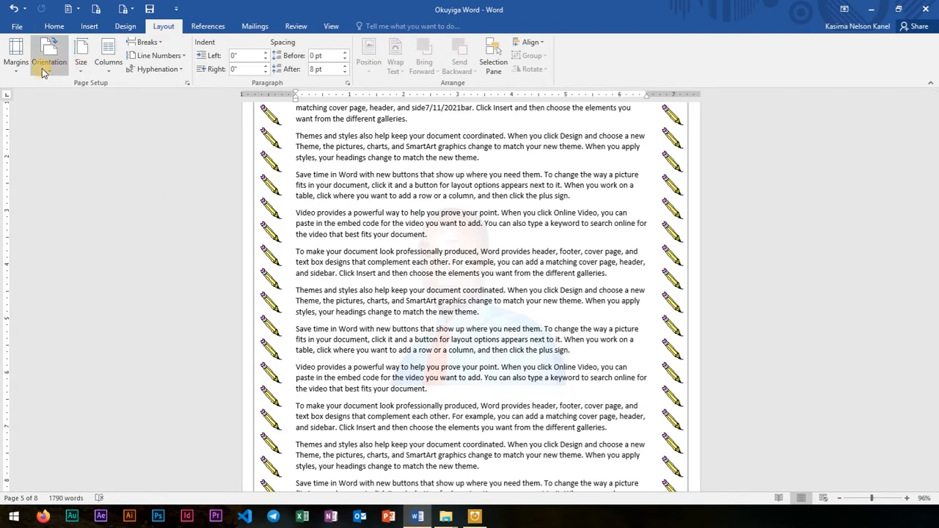
left_click(19, 66)
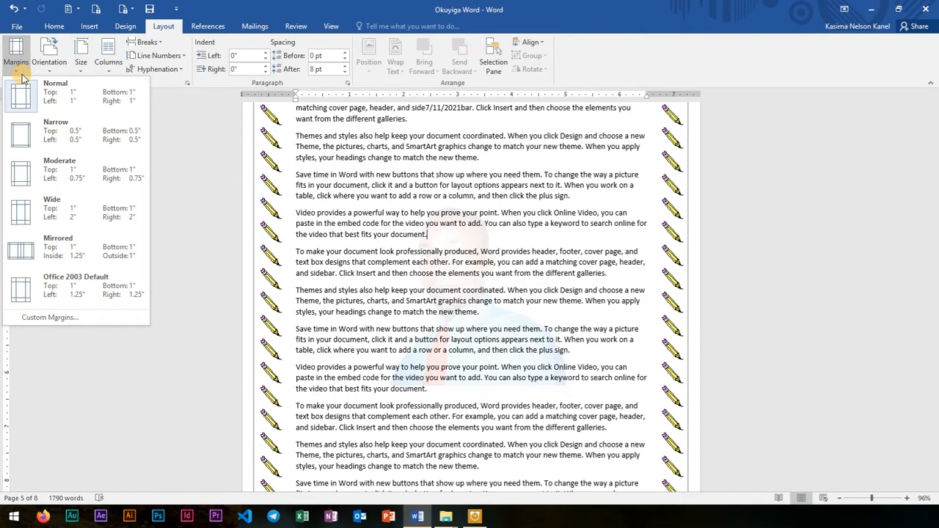
left_click(27, 104)
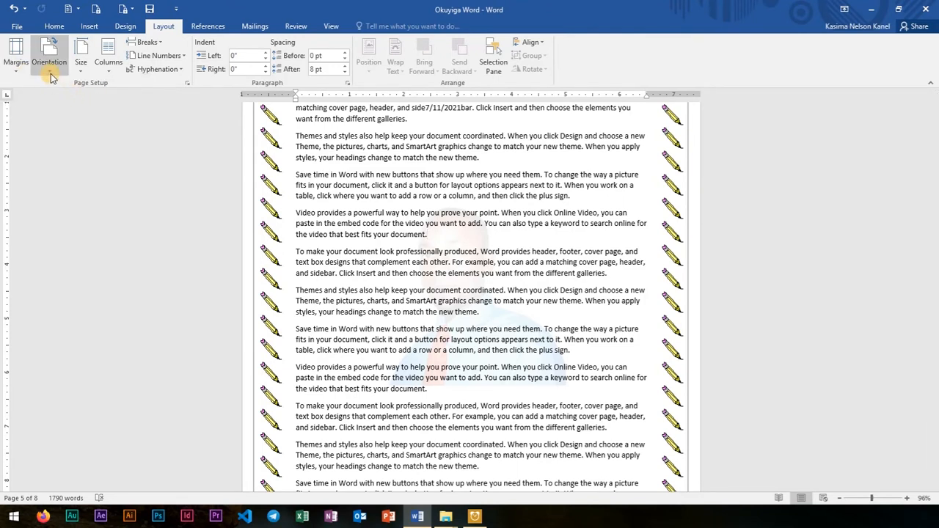
- Change the page orientation to Landscape and check how the pages look
left_click(50, 78)
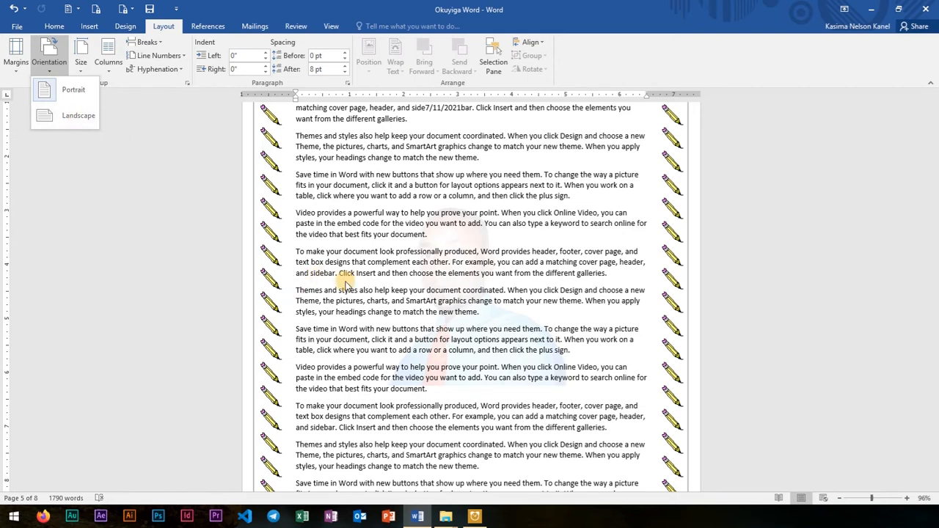
scroll(355, 286, "down", 6, "ctrl")
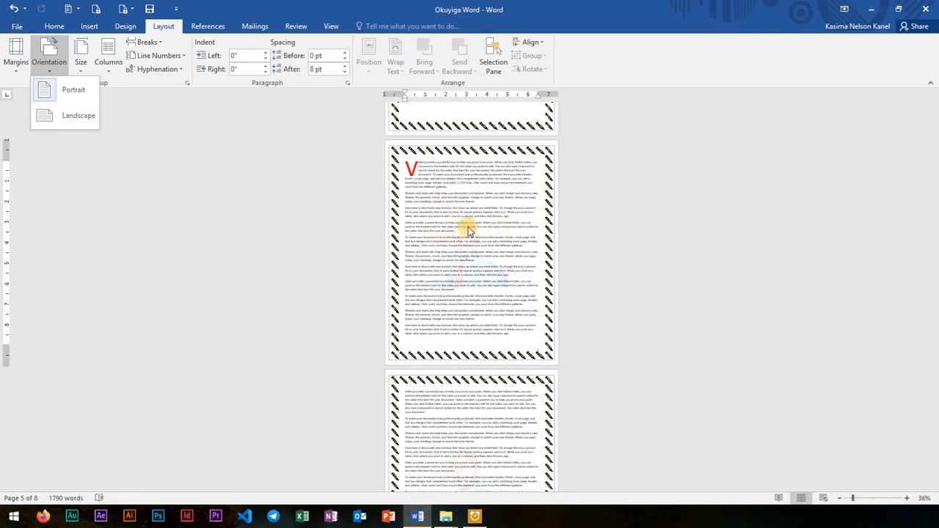
left_click(66, 115)
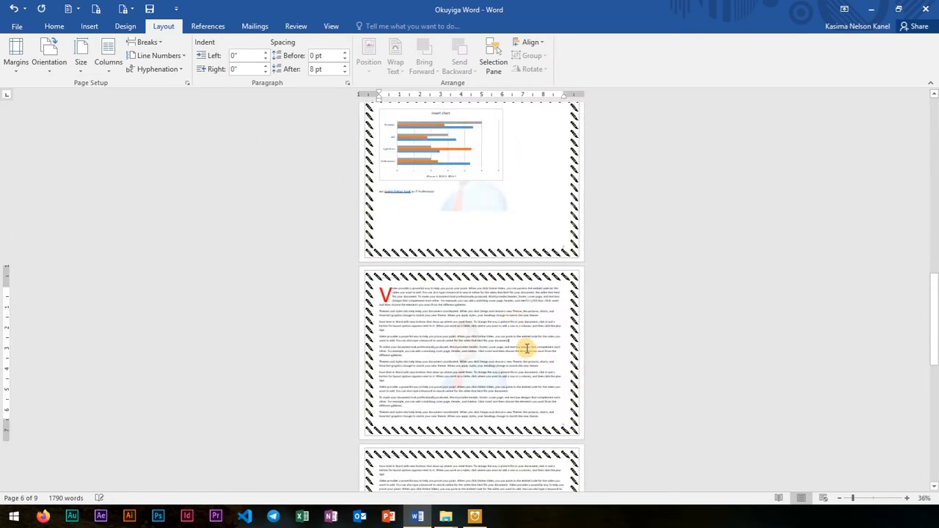
scroll(527, 348, "up", 4, "ctrl")
scroll(526, 348, "up", 2, "ctrl")
scroll(525, 343, "down", 2)
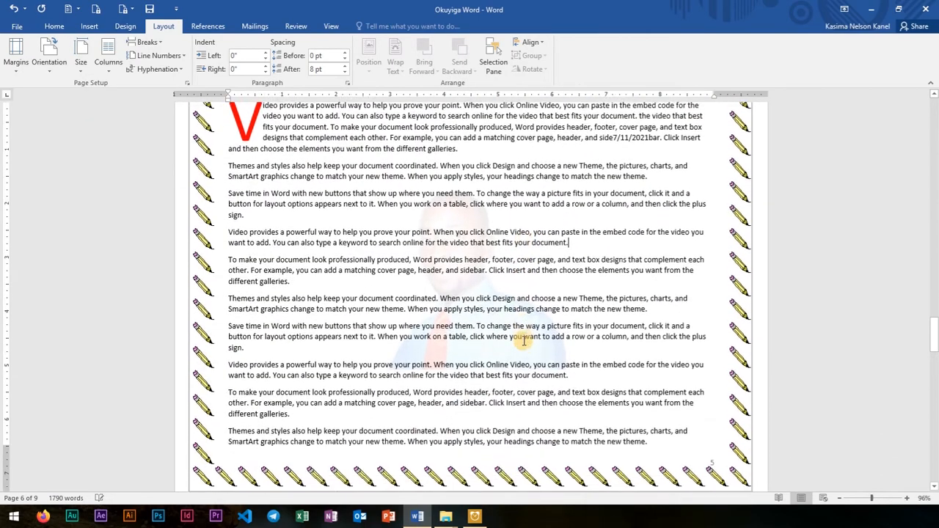
scroll(523, 341, "down", 2, "ctrl")
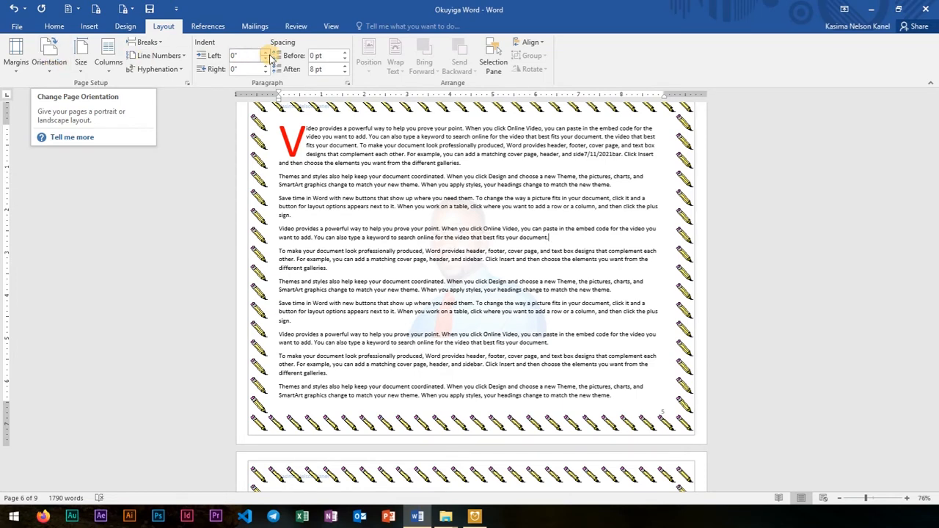
left_click(157, 46)
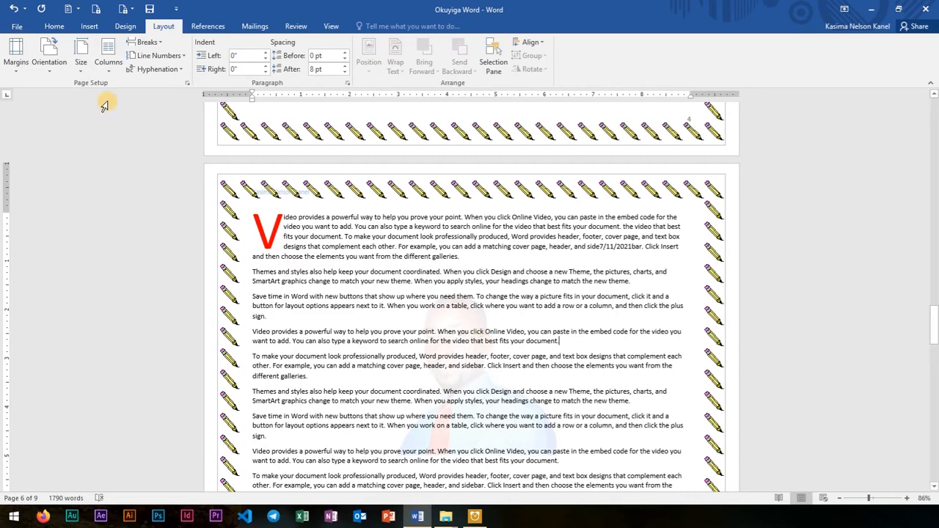
- Set the paper size to A4 (8.27" x 11.69") and look through the other available sizes
left_click(82, 74)
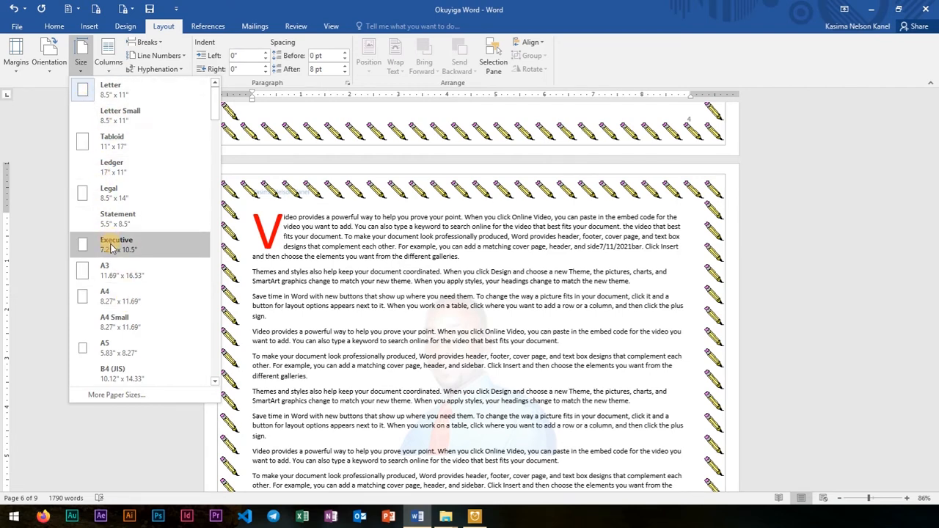
left_click(143, 301)
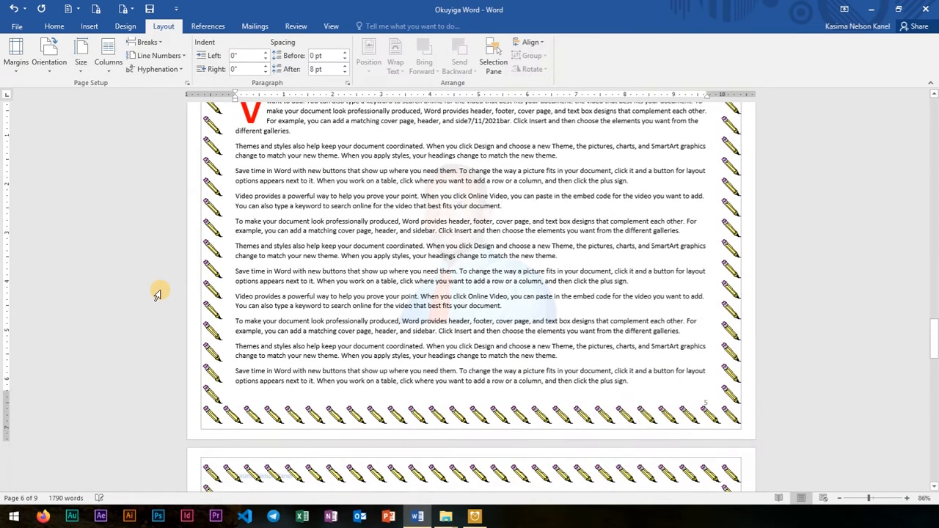
left_click(80, 75)
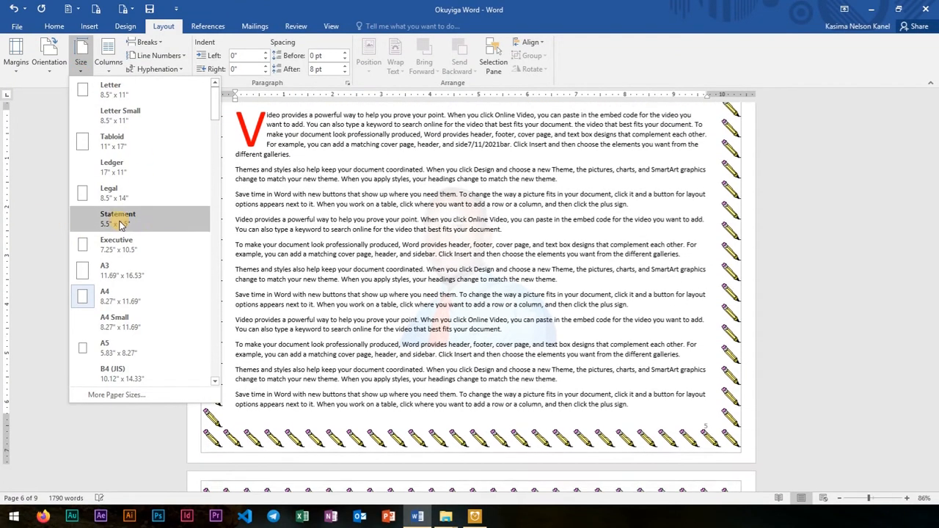
mouse_move(212, 103)
left_mouse_down()
mouse_move(204, 289)
mouse_move(198, 183)
mouse_move(208, 111)
left_mouse_up()
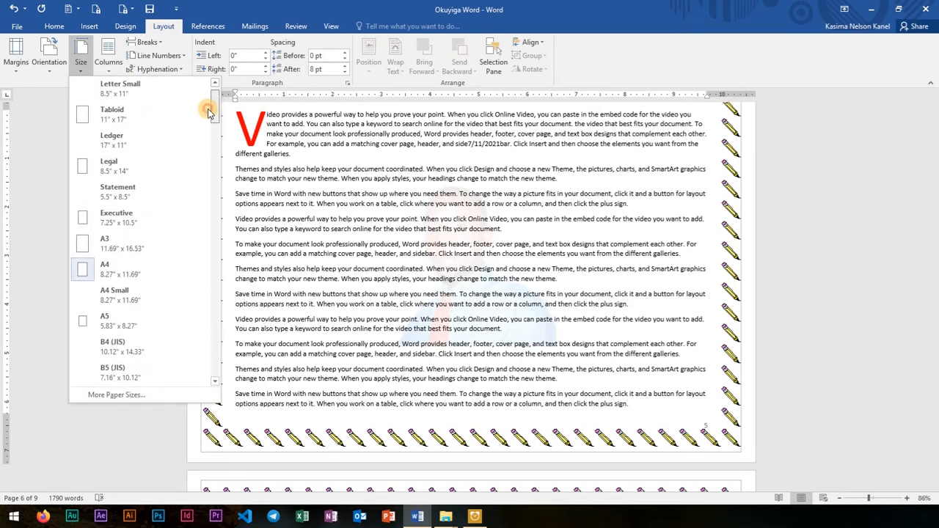
left_click(40, 103)
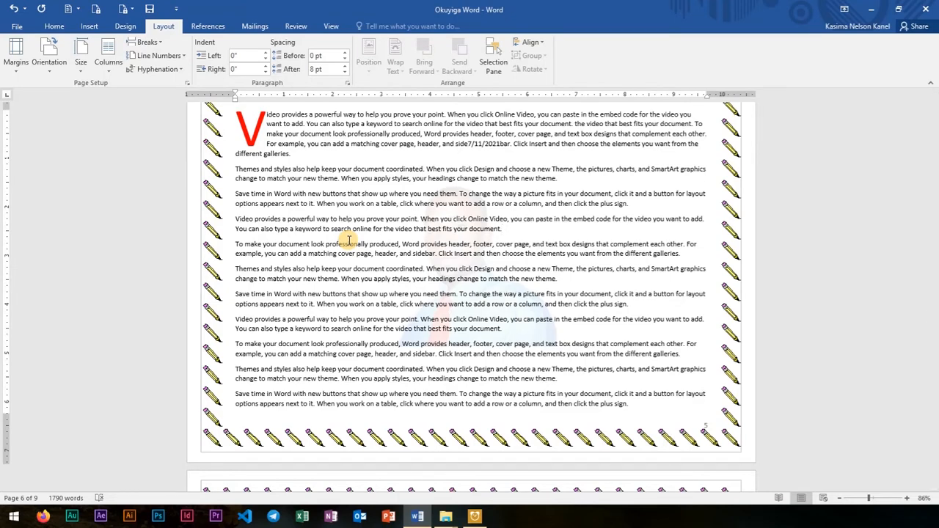
- Look at the column presets and set the page orientation back to Portrait
left_click(108, 76)
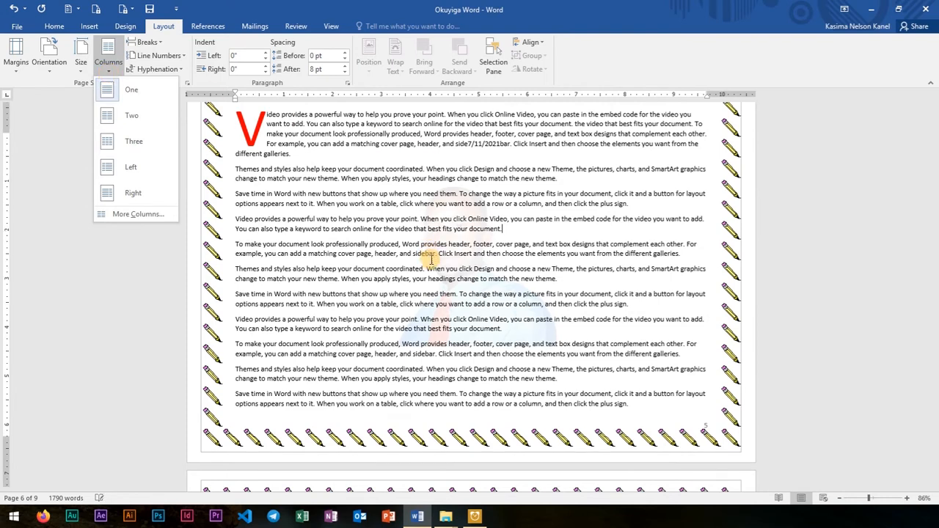
scroll(431, 259, "up", 2)
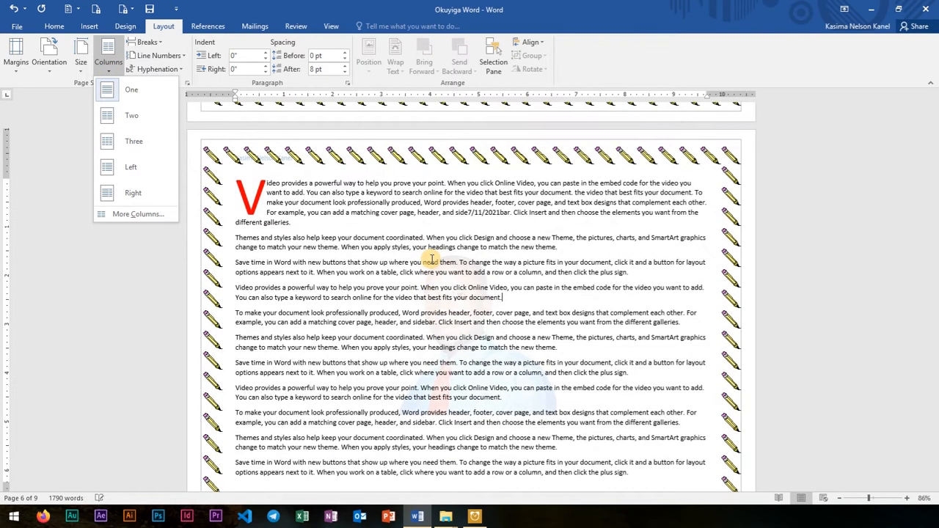
left_click(50, 73)
left_click(58, 91)
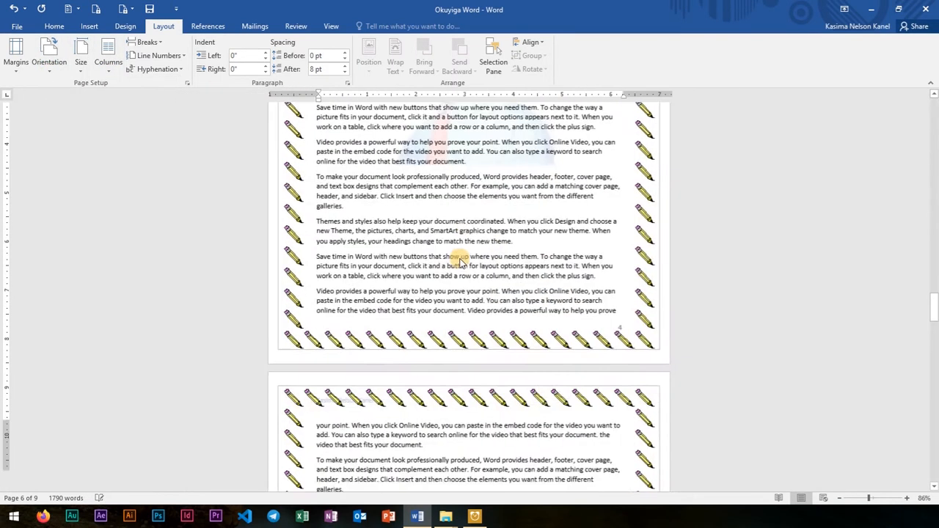
scroll(455, 257, "up", 6)
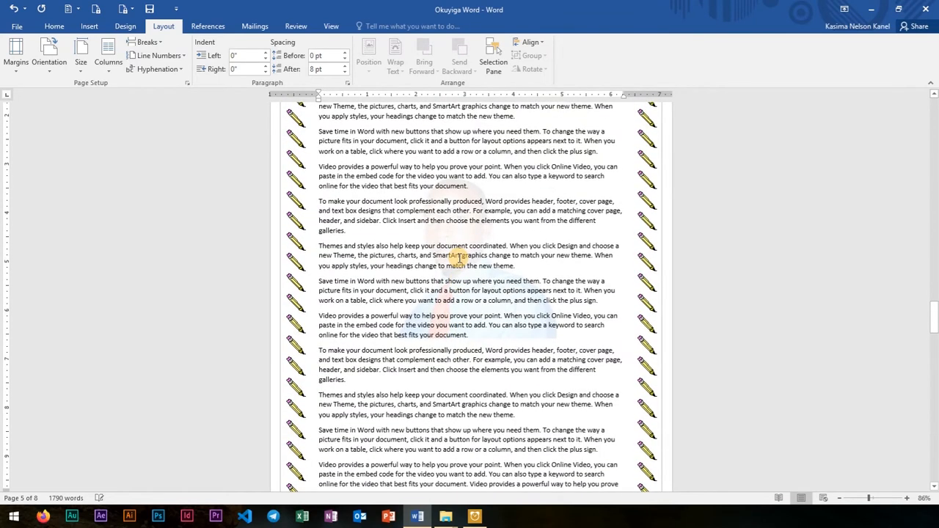
- Try the text in two columns, check it on the pages and change the layout to three columns
left_click(108, 66)
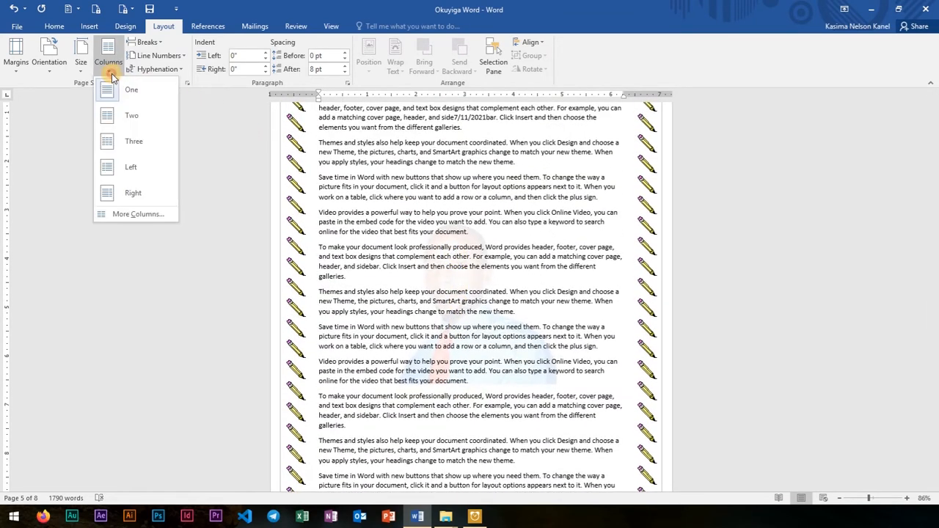
left_click(131, 122)
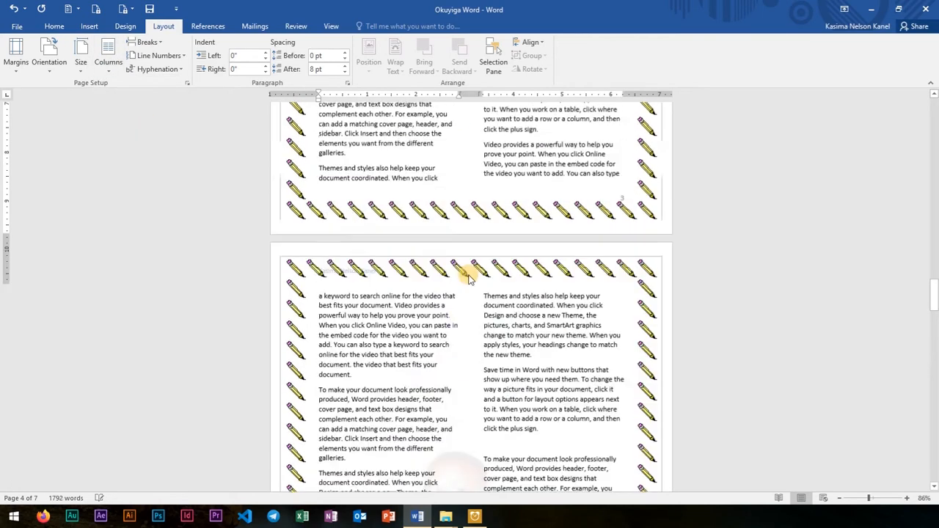
scroll(466, 267, "up", 4)
scroll(466, 267, "up", 5)
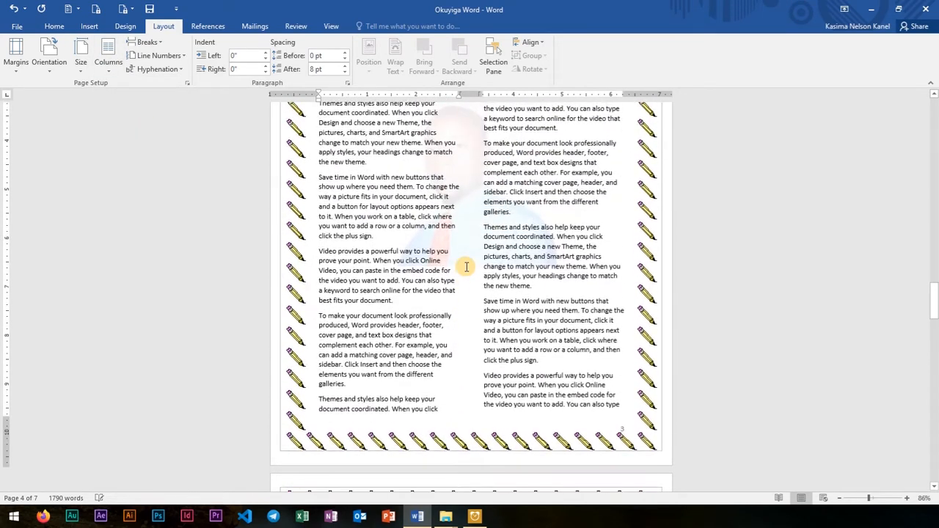
scroll(465, 267, "up", 1)
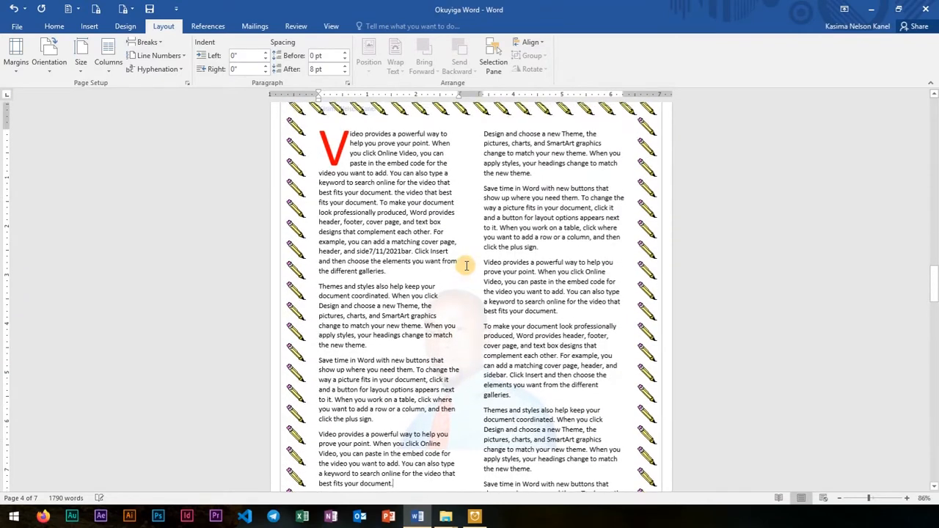
left_click(104, 74)
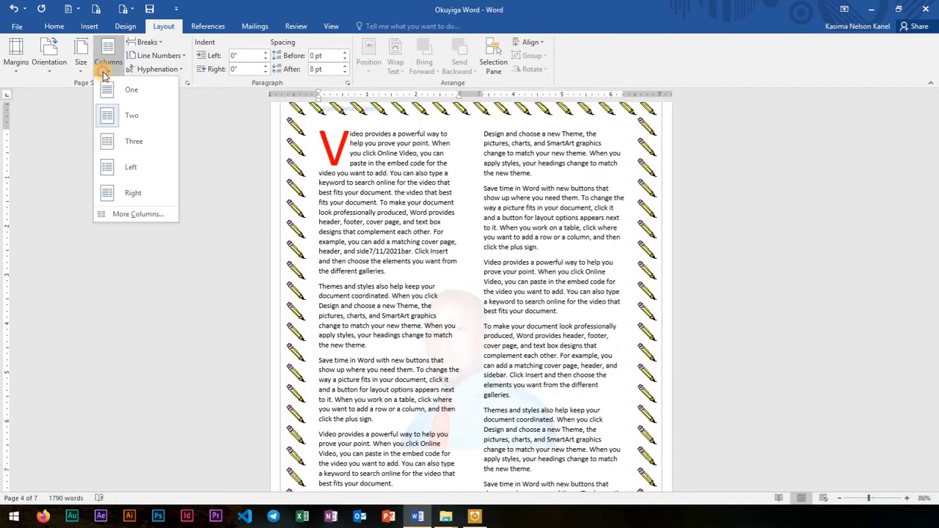
left_click(117, 141)
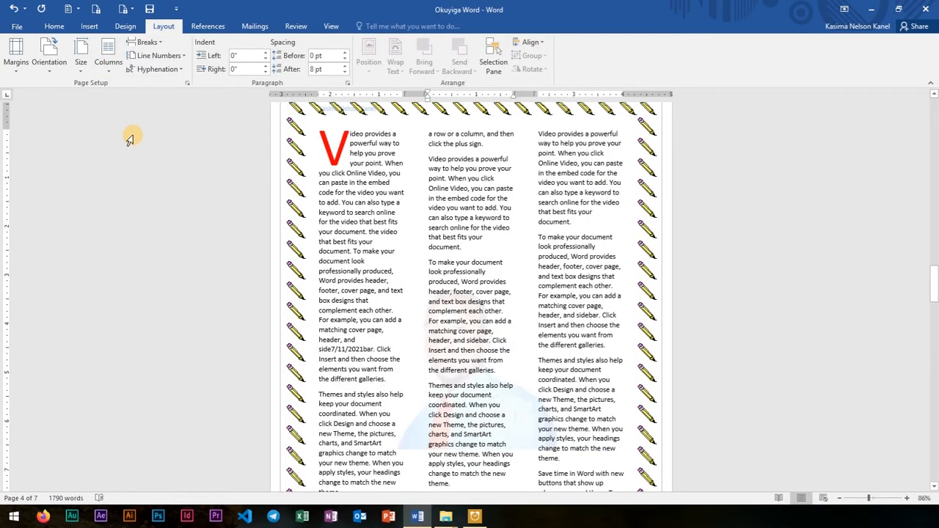
- Open the detailed column settings, turn off equal column width and set the first column's width to 1.6"
left_click(110, 70)
left_click(145, 214)
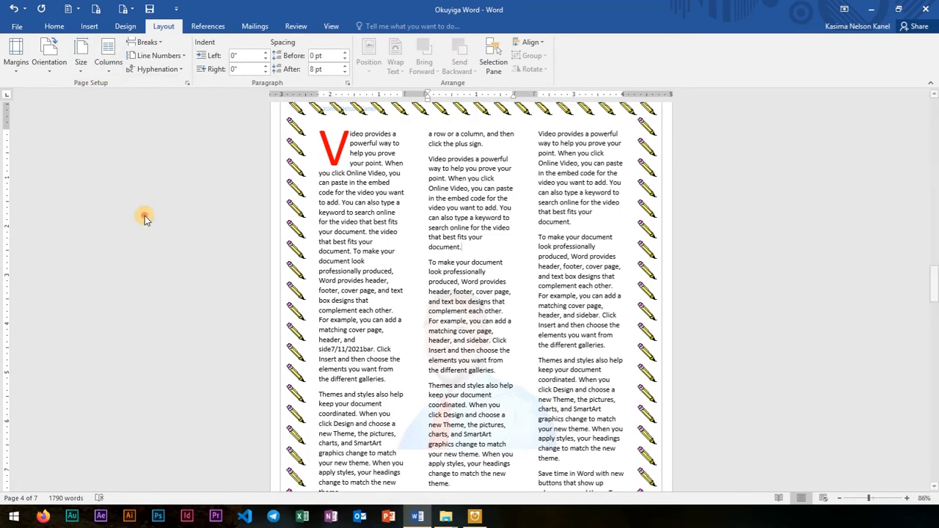
left_click_drag(480, 148, 628, 168)
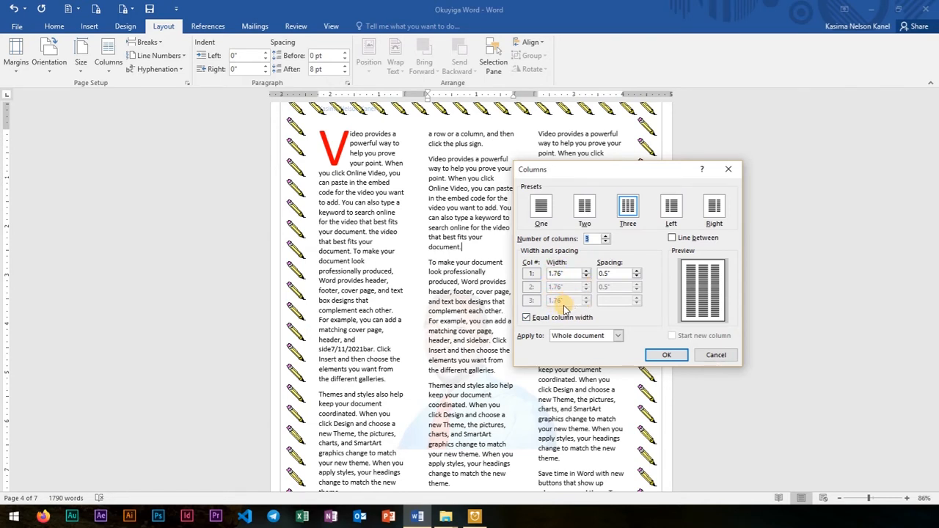
left_click(527, 319)
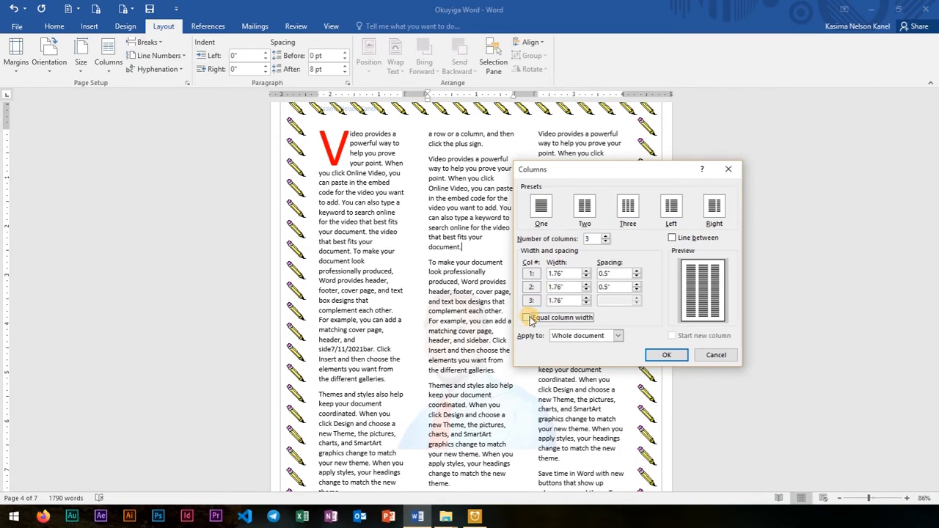
left_click(586, 277)
left_click(586, 277)
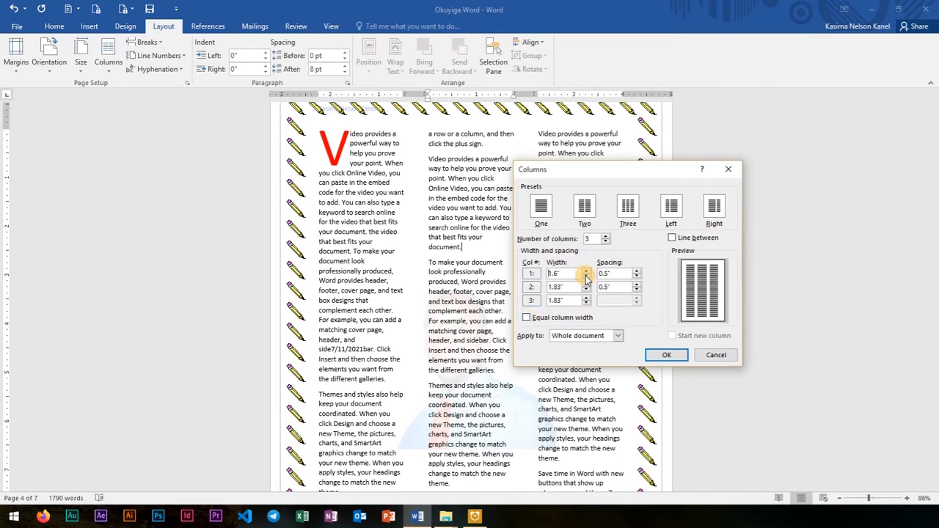
left_click_drag(561, 179, 660, 184)
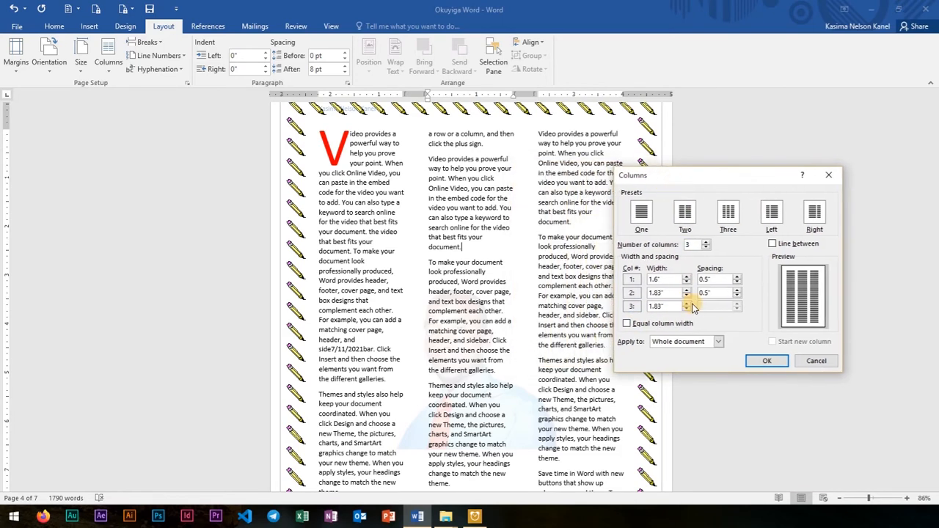
- Set the second column's width to 1.3" and apply the unequal columns to the whole document
left_click(686, 297)
left_click(686, 296)
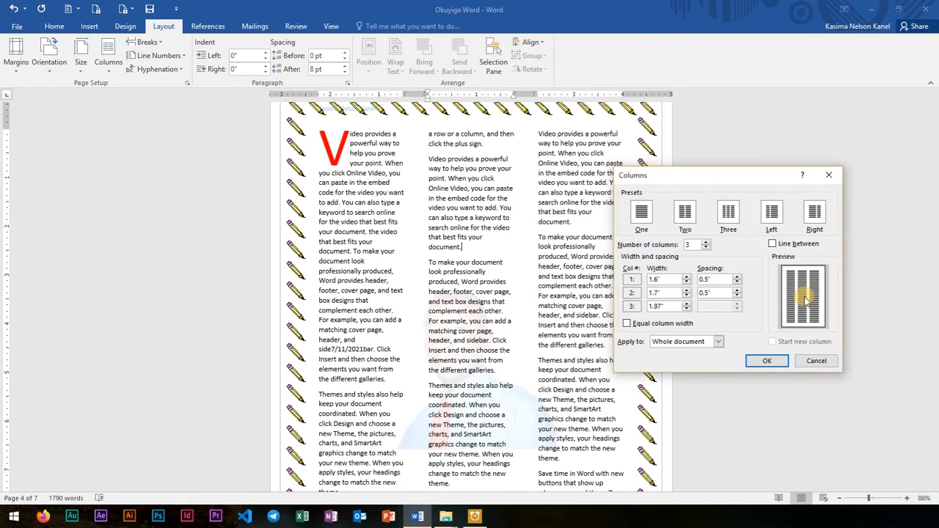
left_click(686, 295)
left_click(686, 295)
left_click(686, 296)
left_click(686, 296)
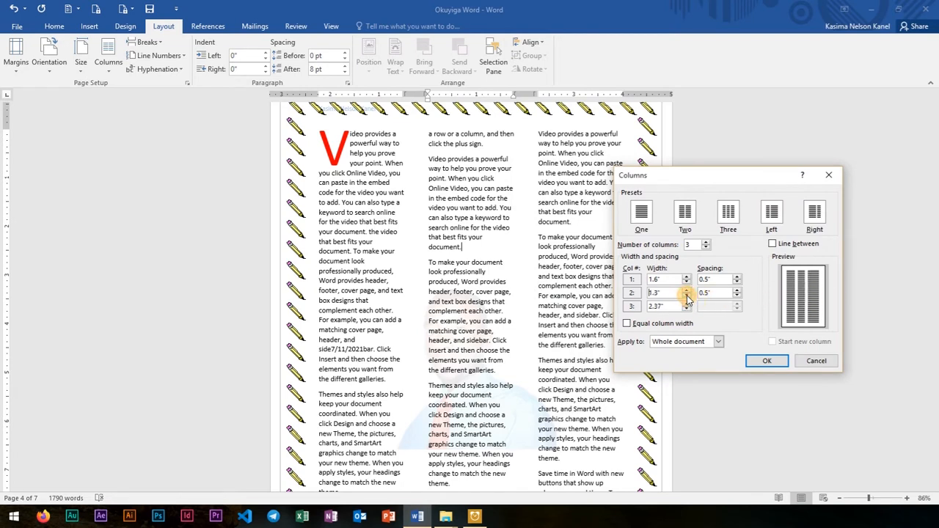
left_click(766, 360)
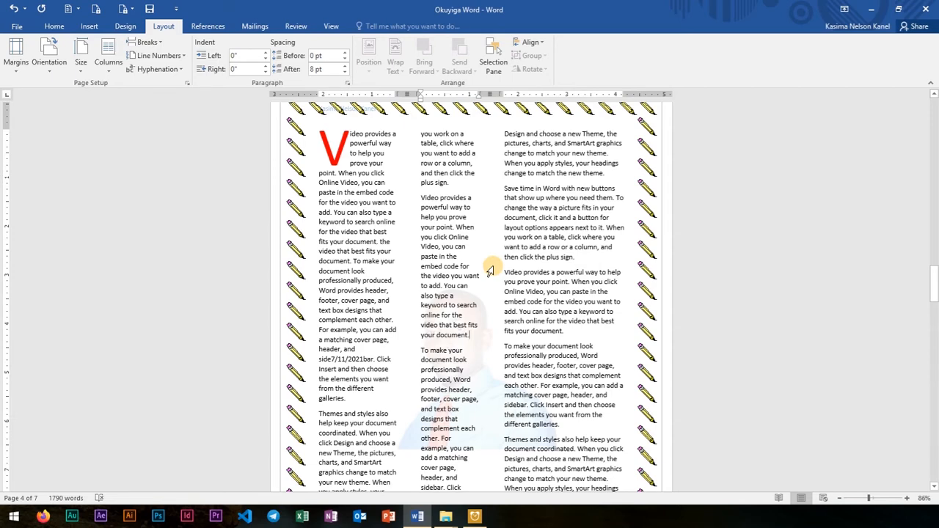
- Review the available break types, insert a page break after "When" at the end of page 3's first column and check the split
scroll(535, 273, "up", 4)
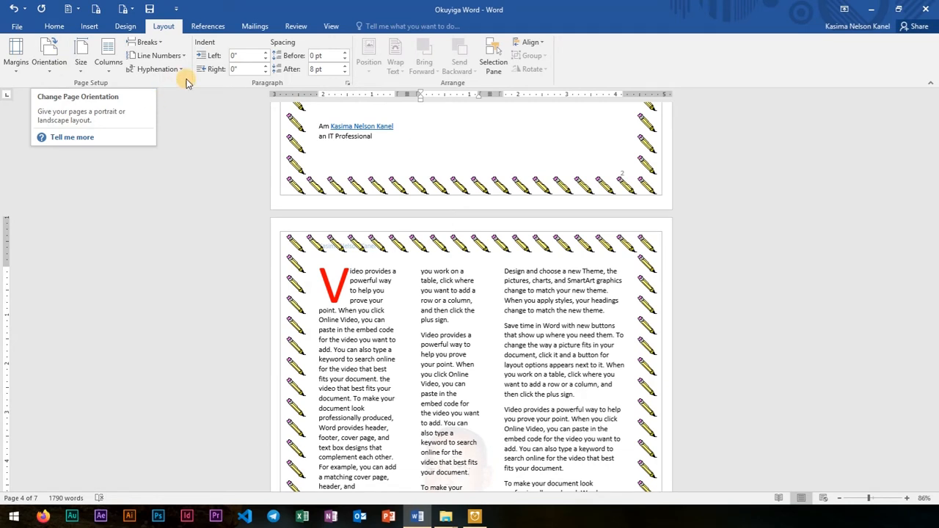
left_click(162, 44)
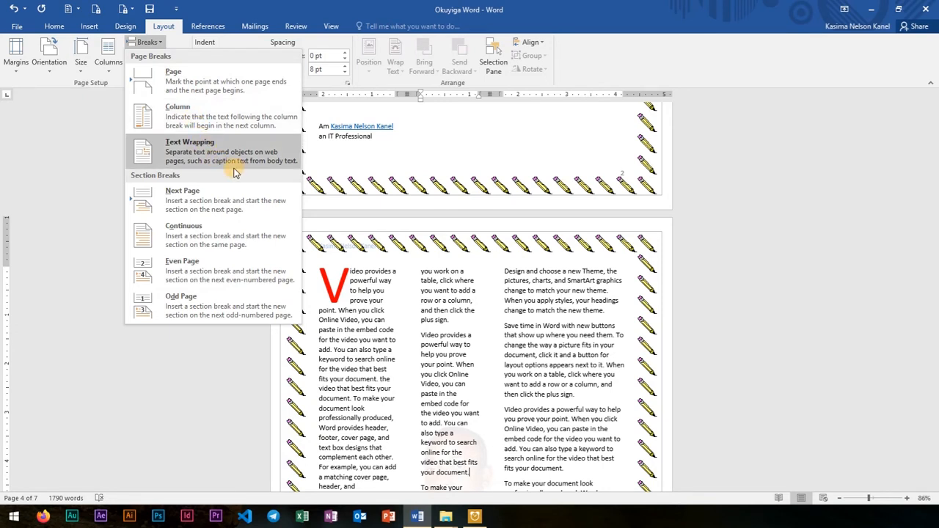
left_click(88, 172)
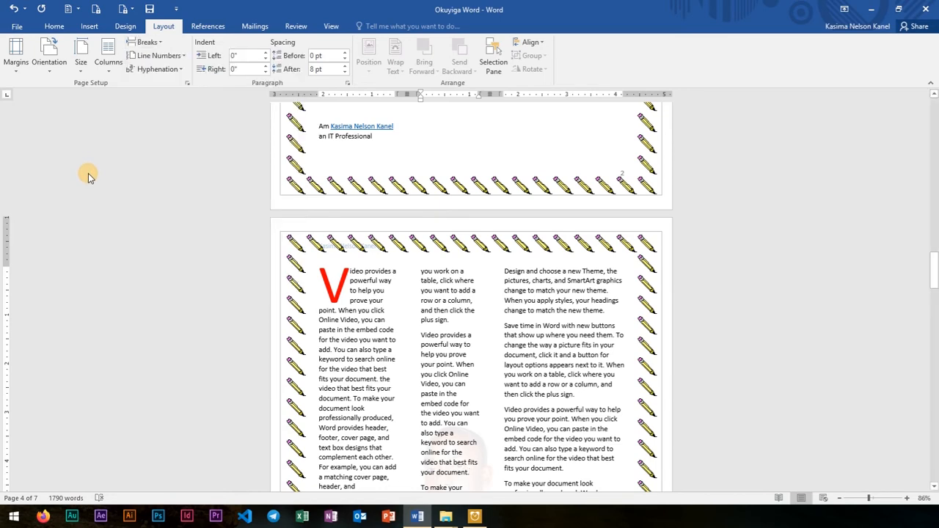
scroll(419, 277, "down", 3)
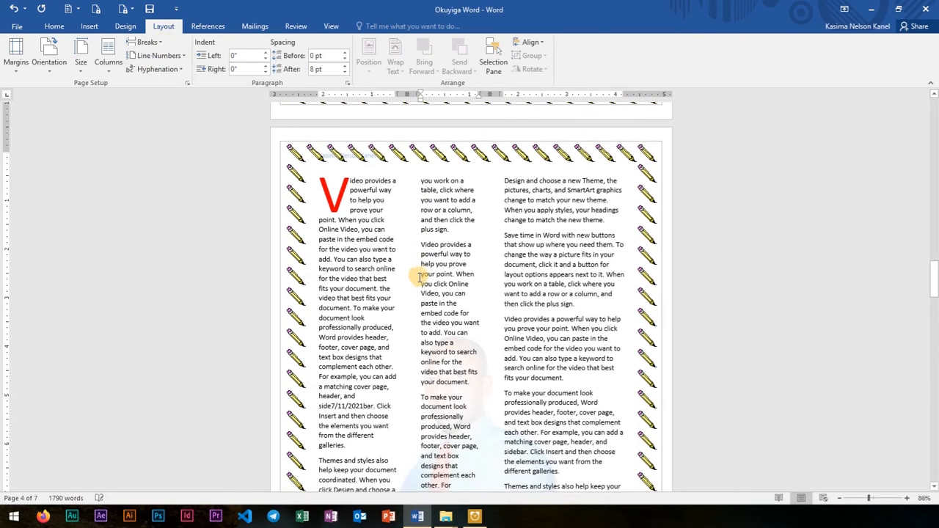
scroll(419, 277, "down", 10)
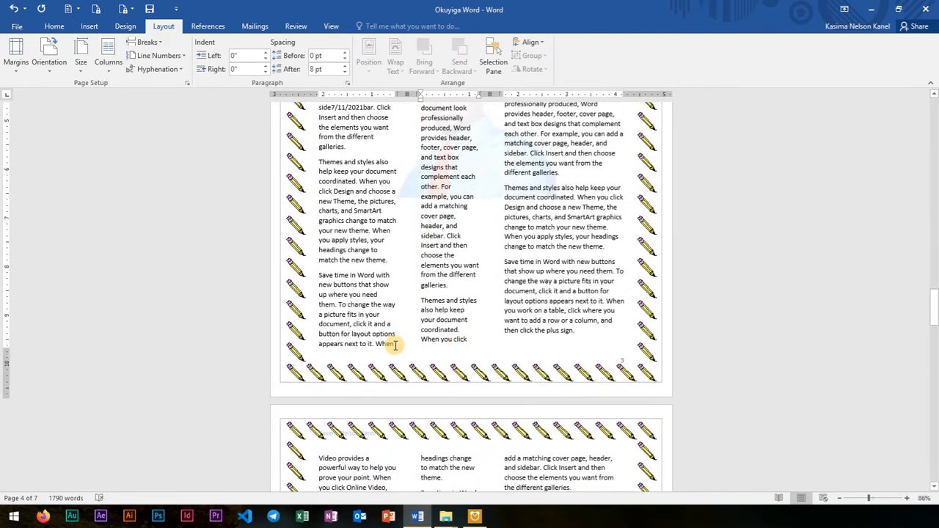
left_click(162, 44)
left_click(150, 74)
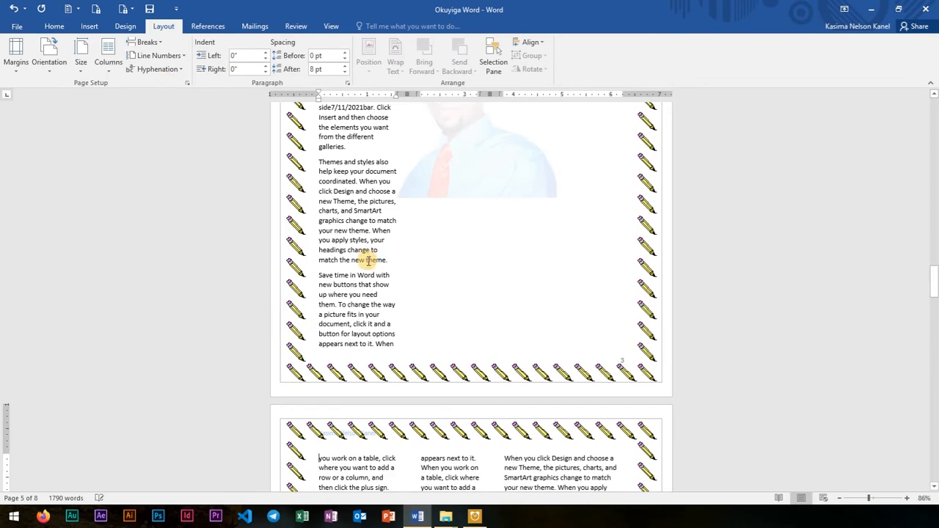
scroll(430, 304, "down", 5)
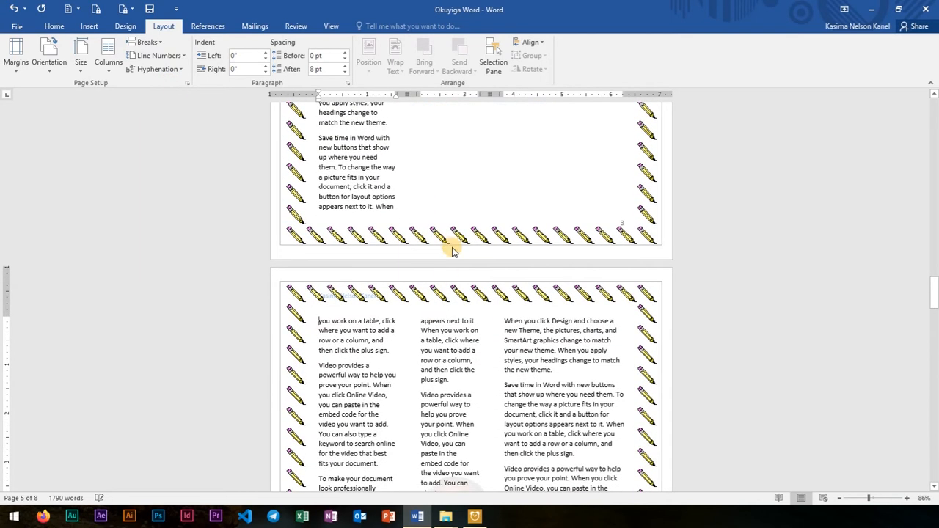
scroll(452, 251, "up", 2)
scroll(450, 246, "up", 3)
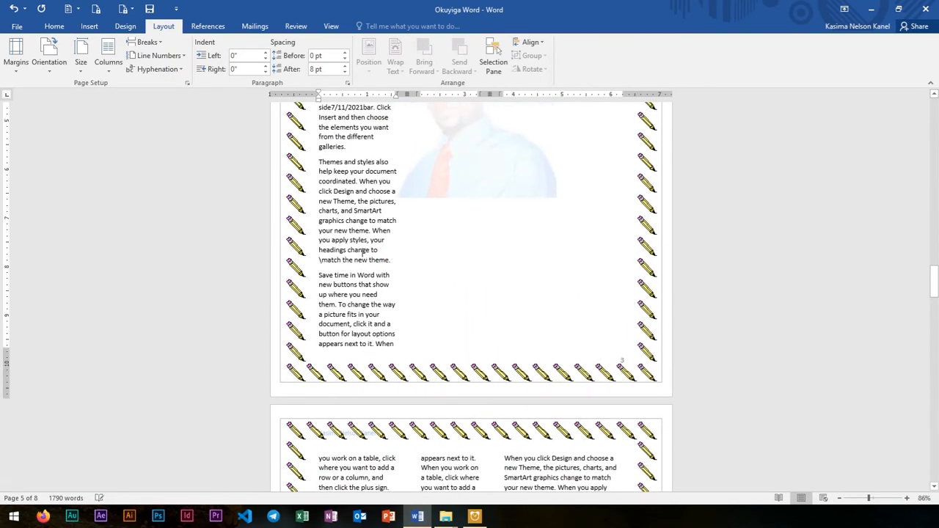
- Enter random filler characters before "match the new theme" in the first column, and undo both the filler text and the page break
left_click(398, 255)
type("fdsfsdfsdfsdfsdfsdfsd")
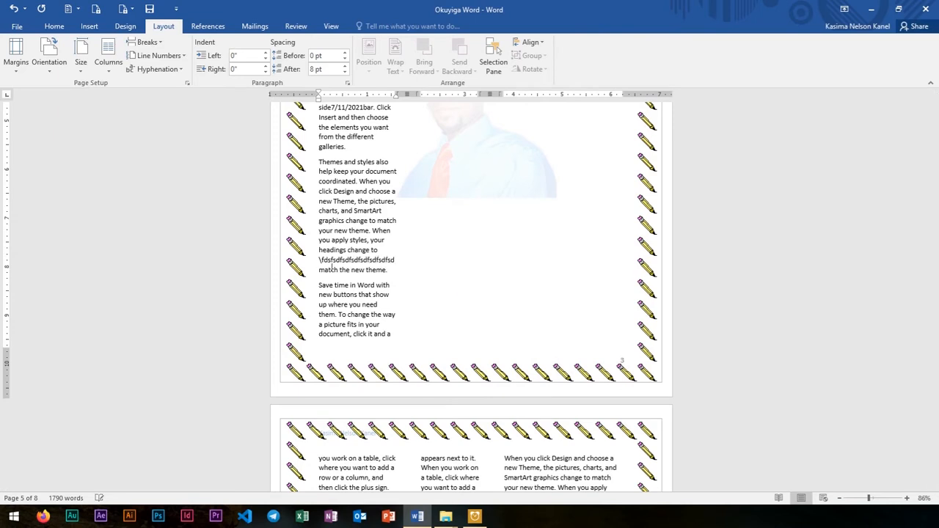
type("fsdfsadfsadfsdfsdf")
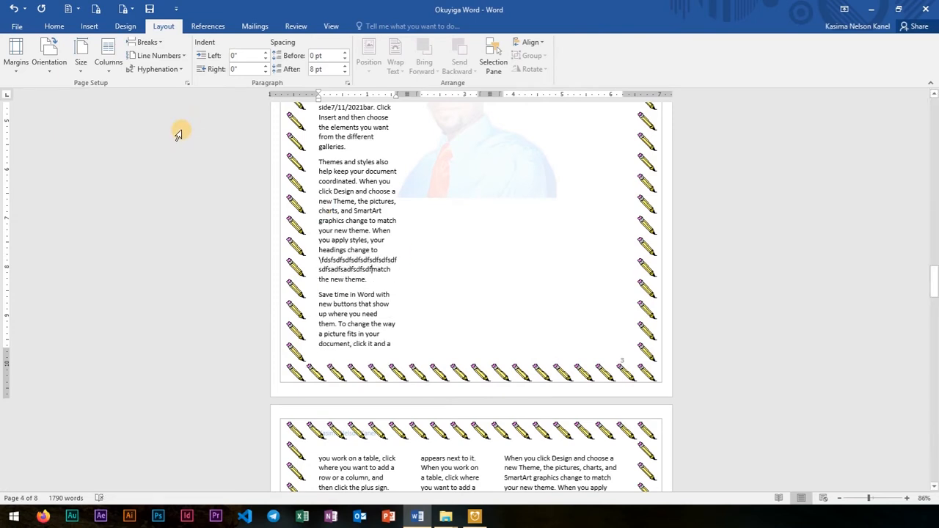
key("ctrl+z")
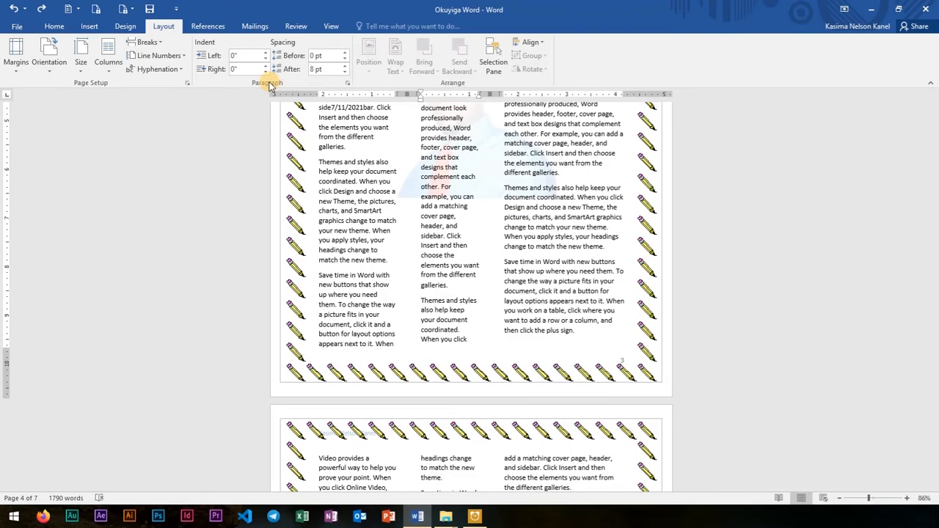
- Go back to page 1 and move the portrait photo from between the first two columns into the third column
left_click(337, 146)
scroll(394, 196, "up", 4)
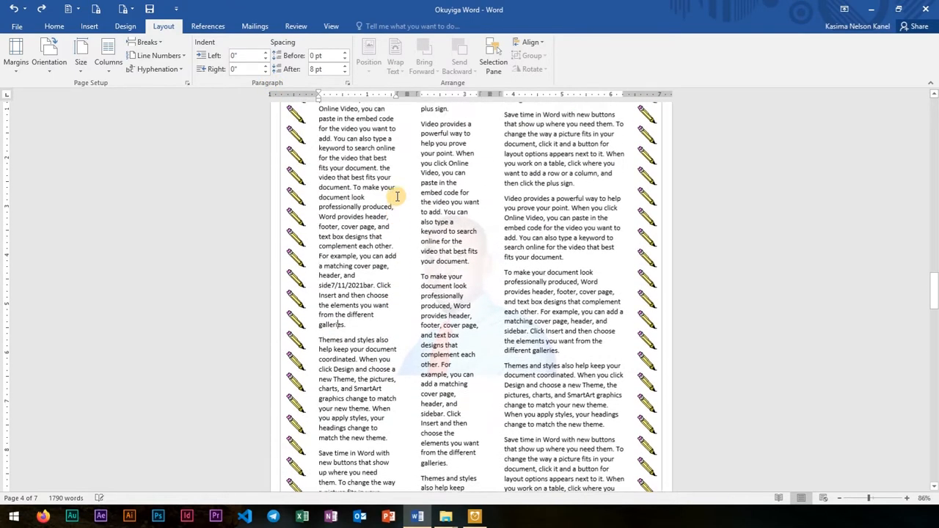
scroll(397, 197, "up", 10)
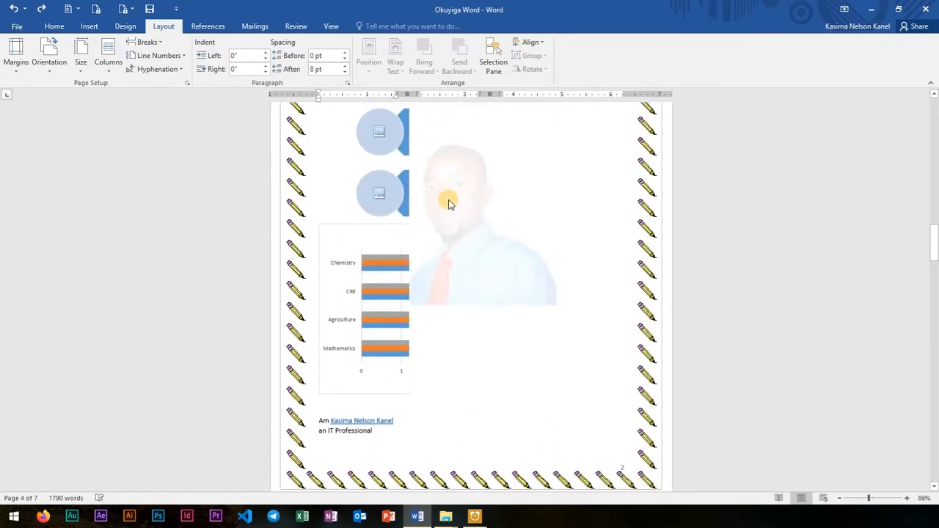
scroll(450, 203, "up", 7)
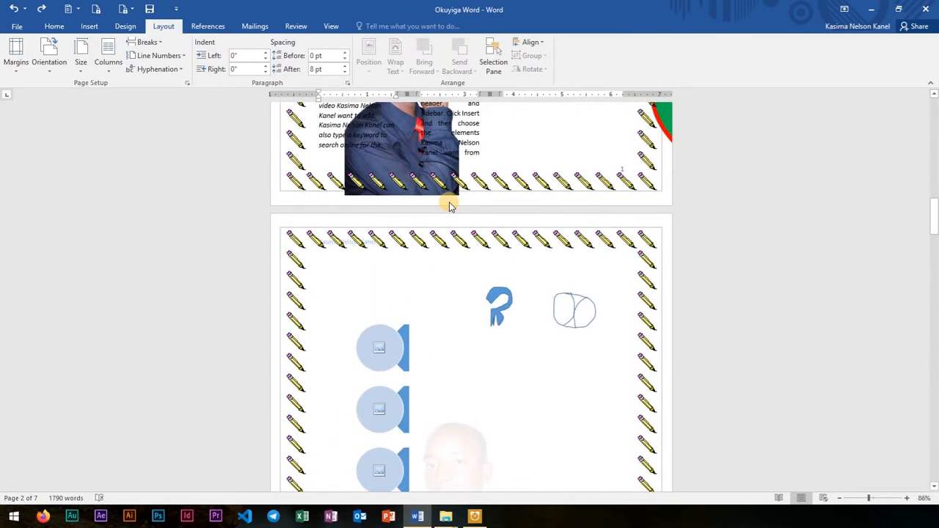
scroll(449, 206, "up", 3)
left_click(411, 169)
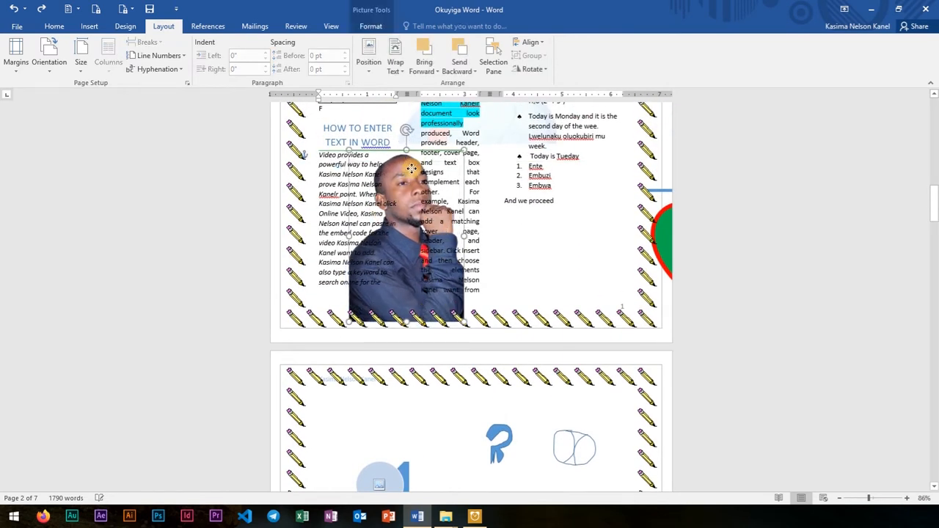
left_click_drag(411, 170, 579, 175)
left_click_drag(576, 220, 585, 209)
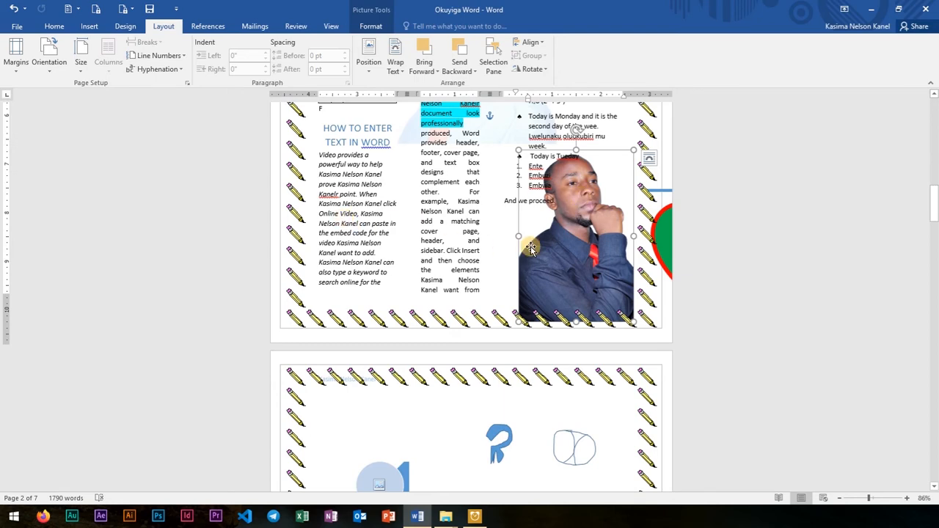
- Set the photo's text wrapping to Tight and move the photo over the first column
scroll(531, 247, "up", 3)
scroll(531, 247, "up", 2)
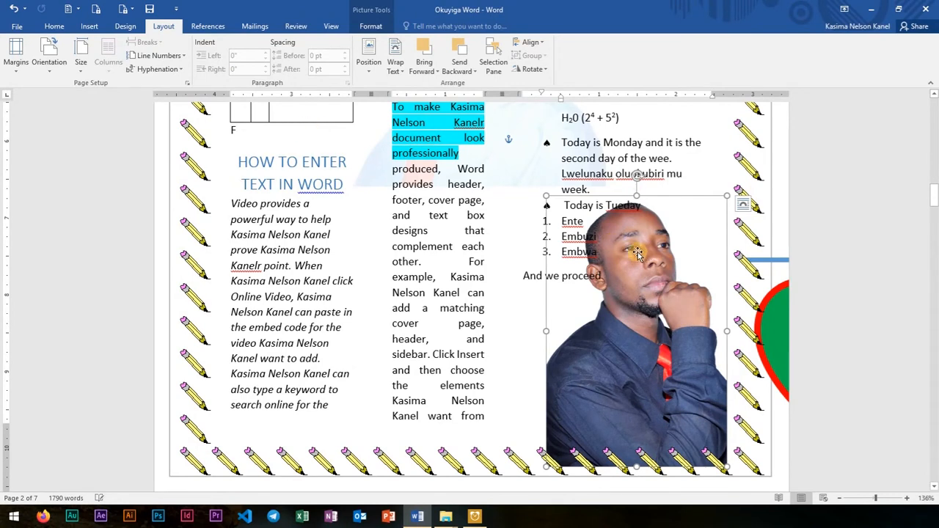
left_click(742, 206)
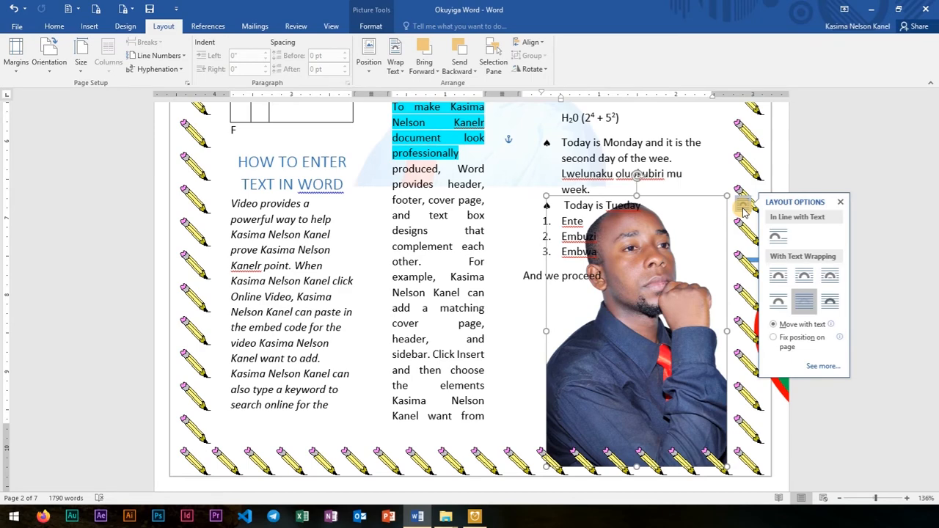
left_click(806, 279)
left_click_drag(634, 265, 302, 265)
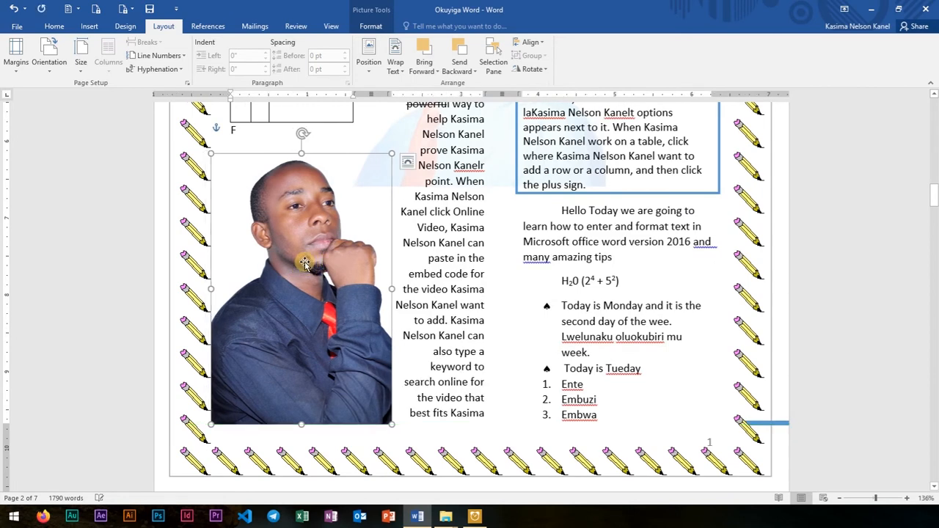
- Try the bottom-left page position with text wrapping for the photo, and move the photo back into the third column
left_click(366, 59)
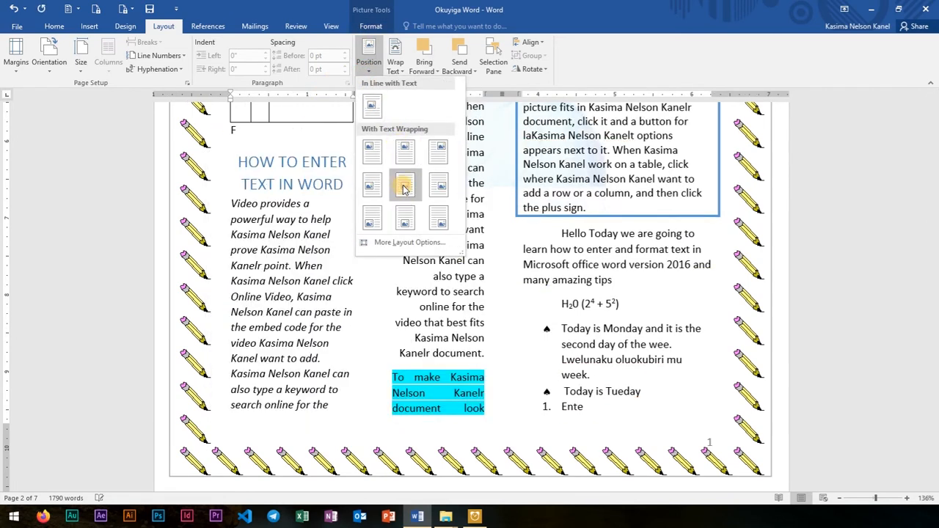
left_click(377, 231)
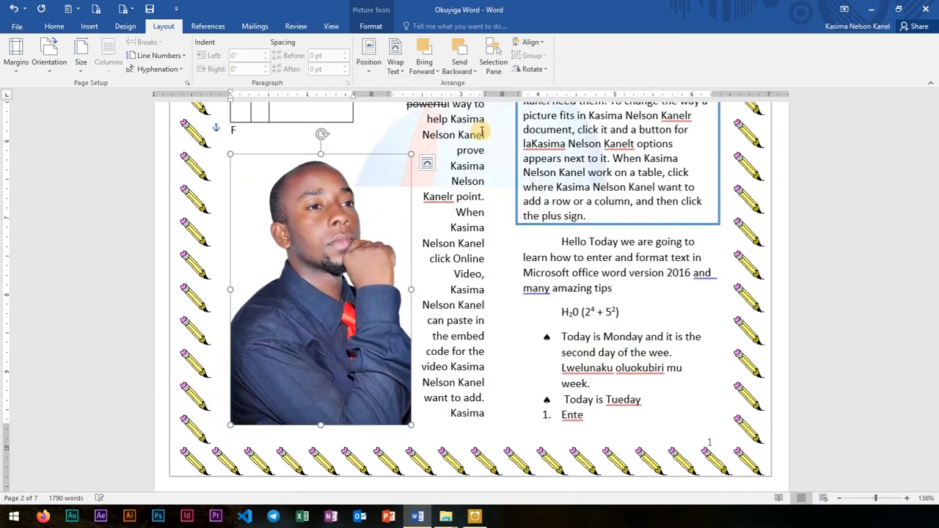
left_click_drag(385, 236, 608, 224)
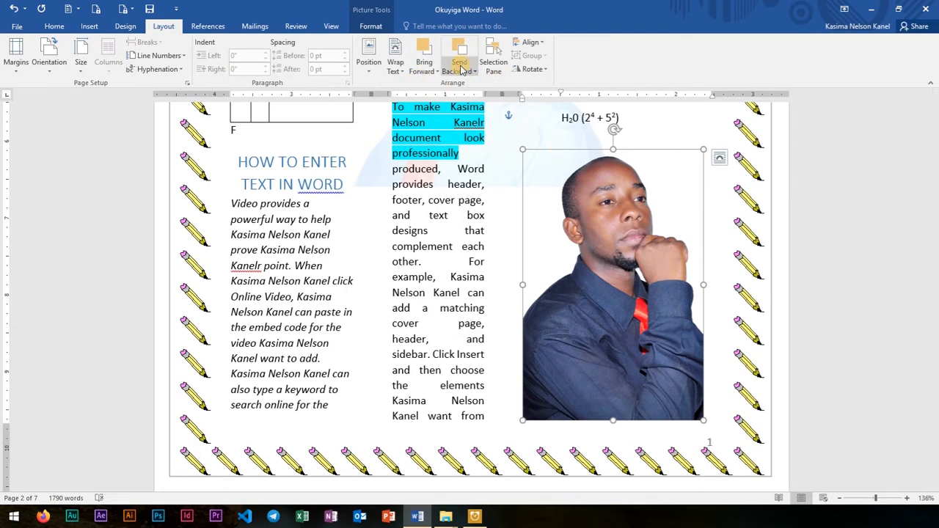
- Look at the Bring Forward options for the photo and rotate it 90° to the right
left_click(425, 71)
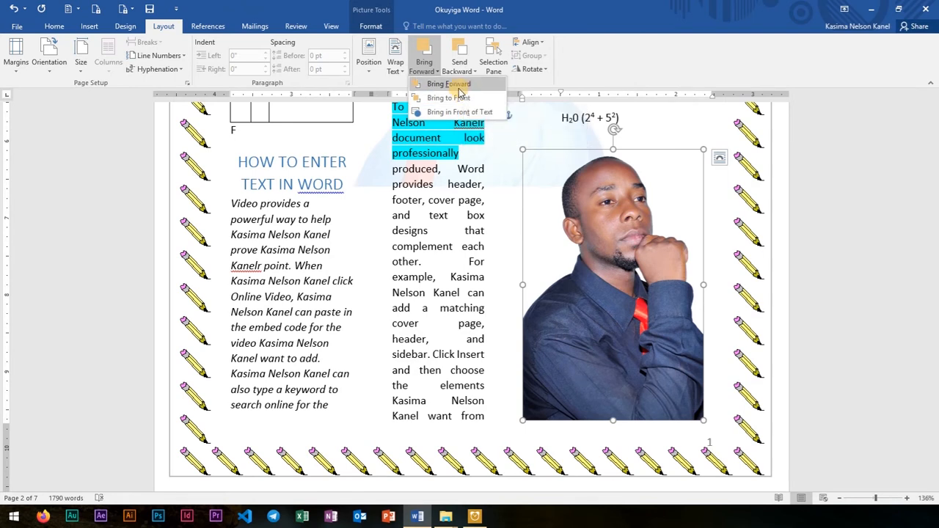
left_click(533, 69)
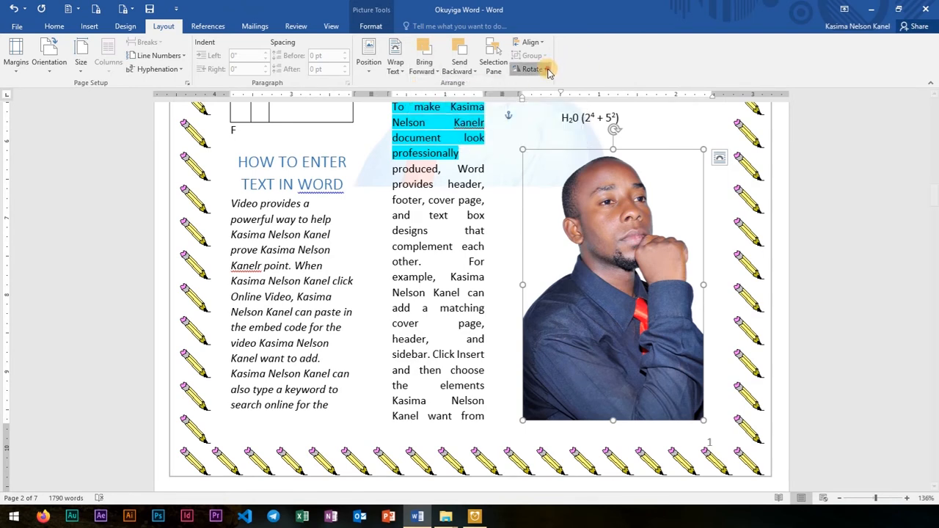
left_click(533, 69)
left_click(543, 80)
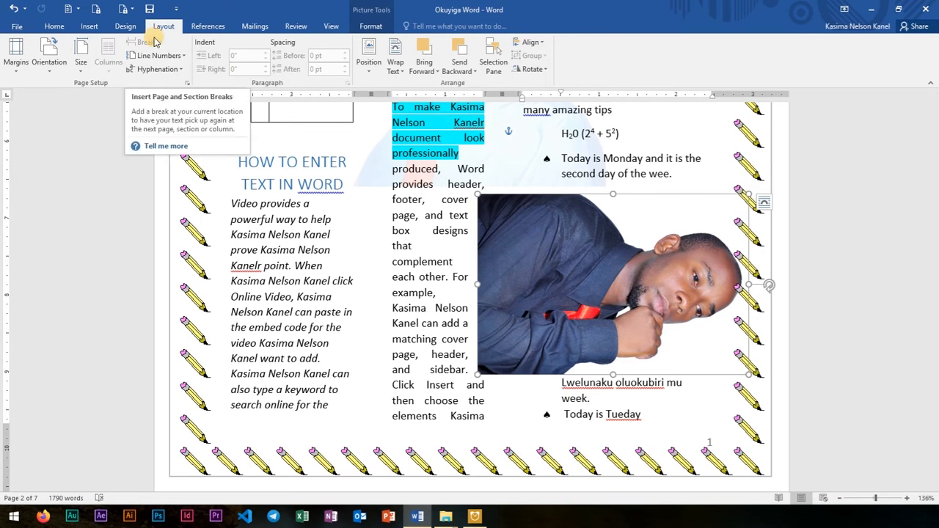
- Look through the multi-column pages of the document, from page 1 with the rotated photo to the end of page 3
left_click(197, 28)
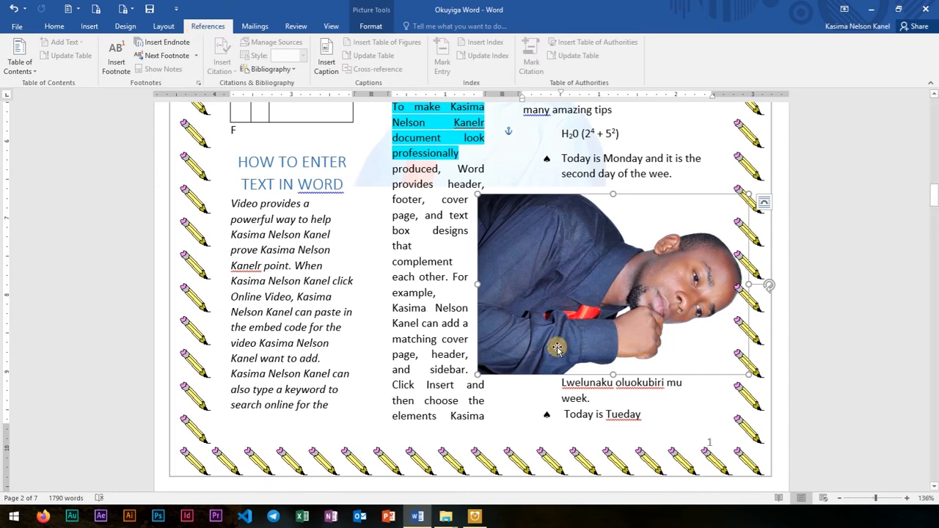
scroll(394, 306, "down", 3)
scroll(394, 307, "down", 8)
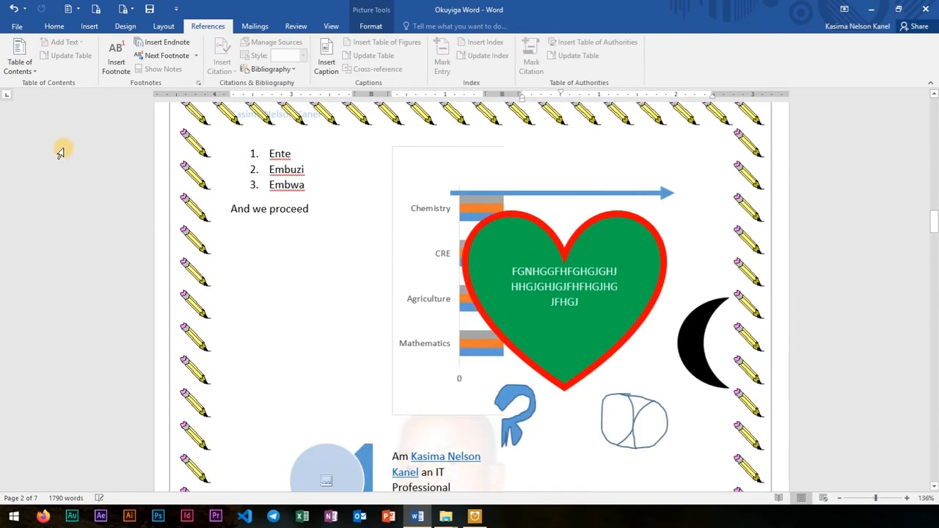
scroll(33, 69, "down", 3)
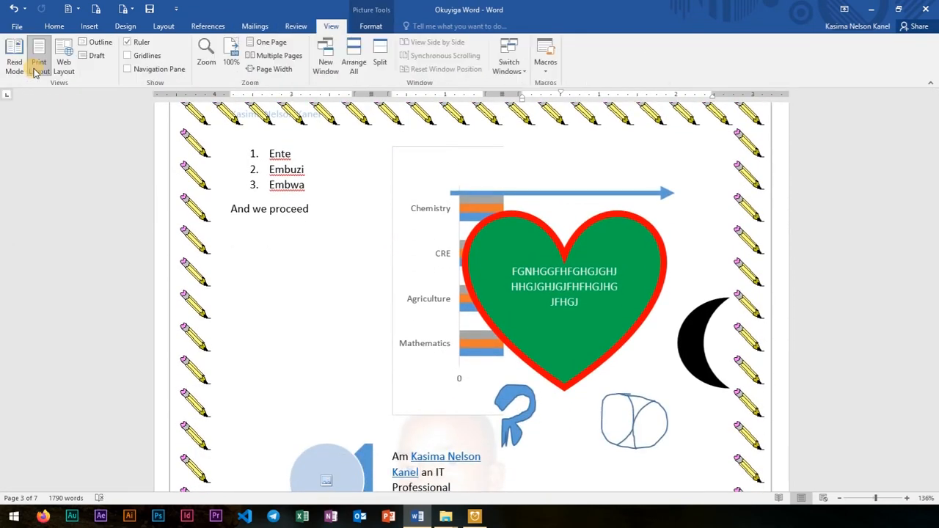
left_click(208, 26)
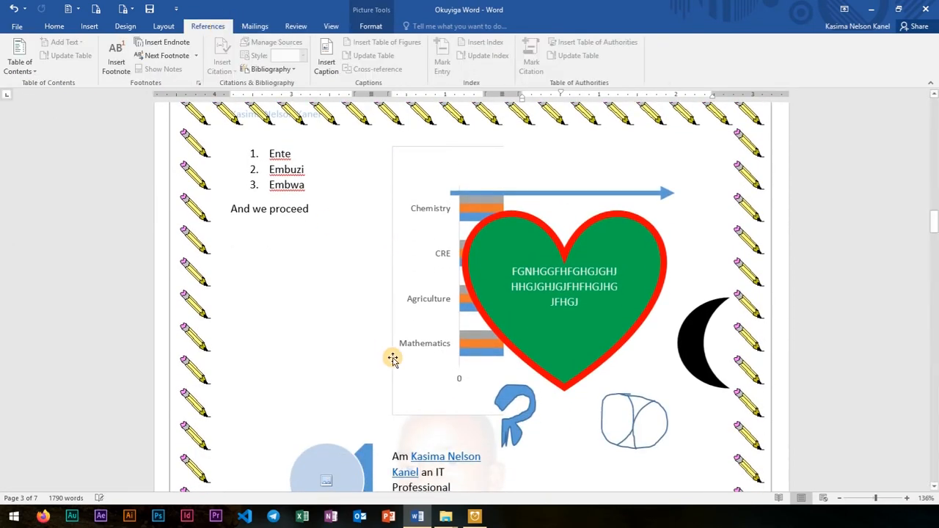
scroll(389, 356, "down", 10)
scroll(393, 357, "down", 15)
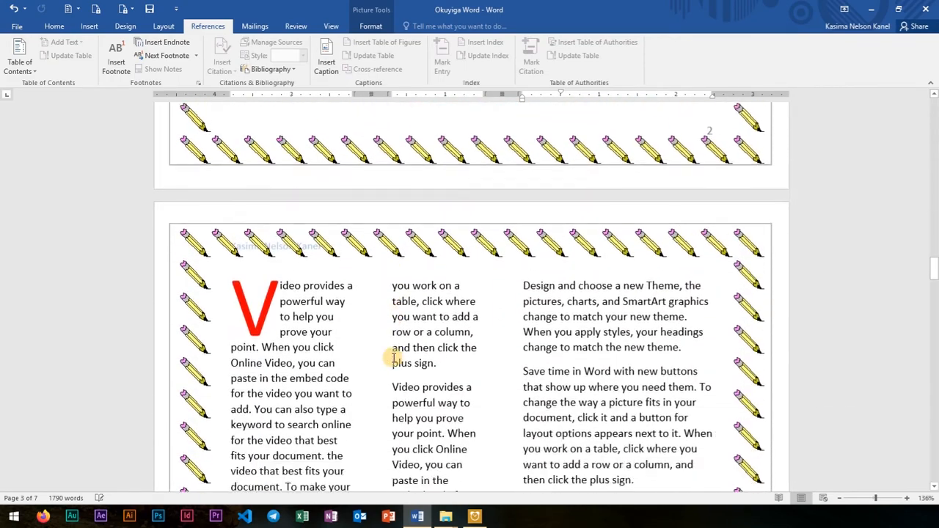
scroll(393, 357, "up", 5)
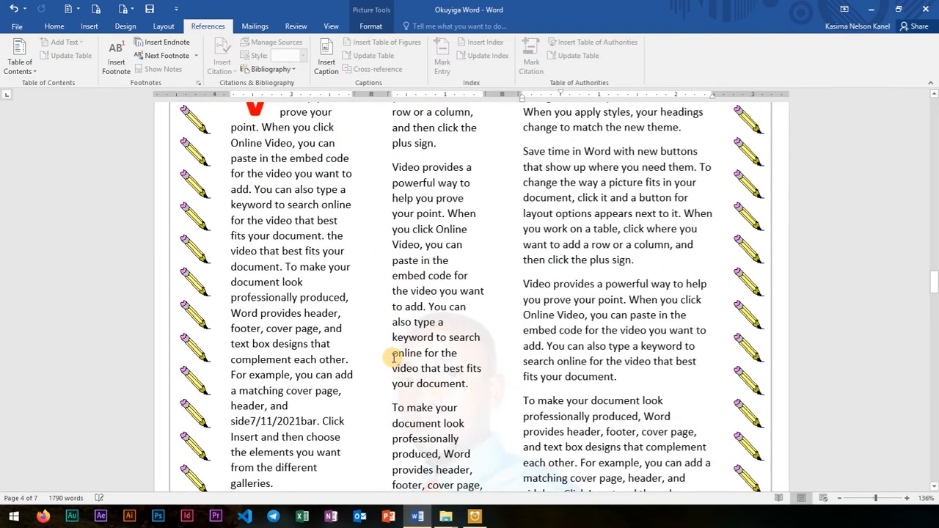
scroll(392, 357, "down", 10)
scroll(391, 357, "down", 6)
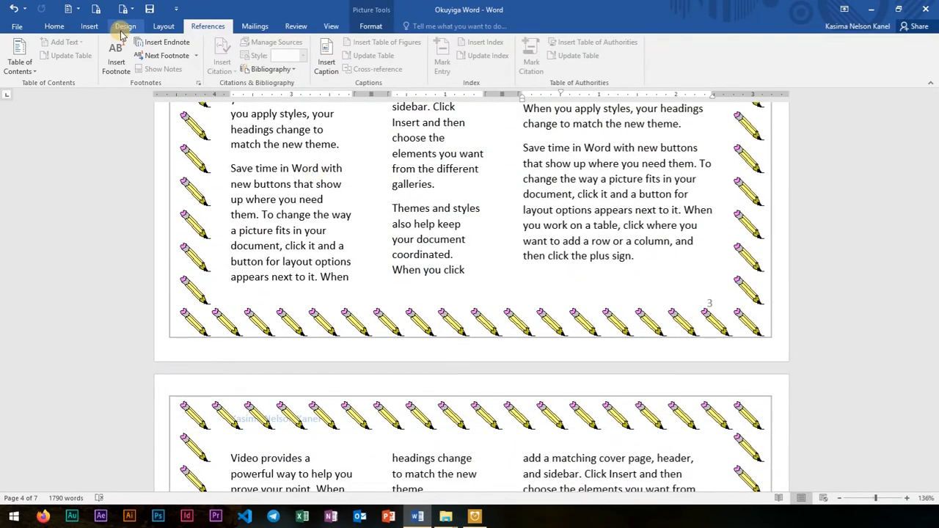
- Set the document text to a single column
left_click(163, 27)
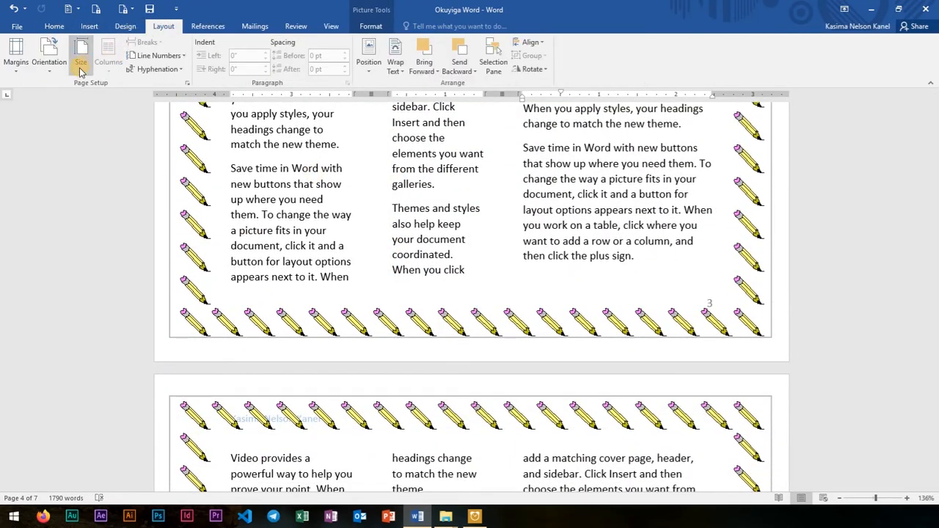
left_click(342, 229)
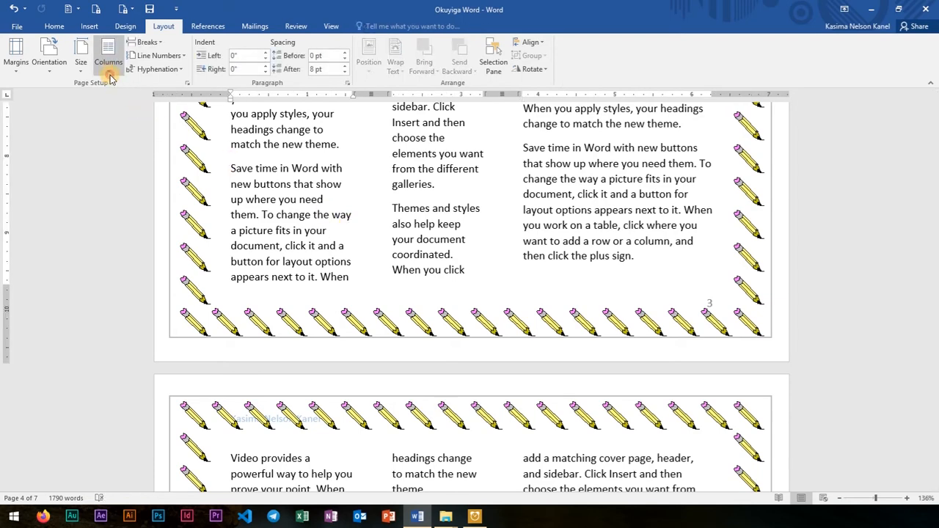
left_click(108, 61)
left_click(117, 88)
scroll(444, 309, "up", 1)
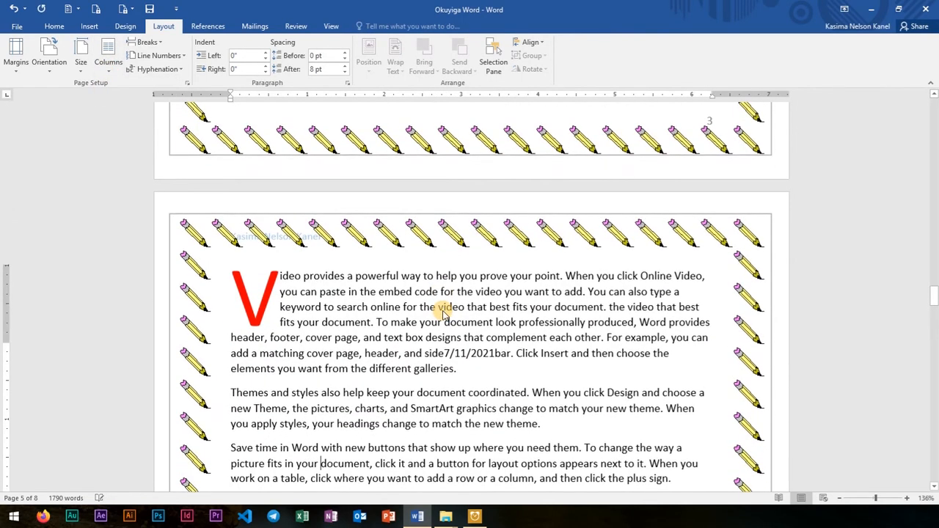
scroll(381, 286, "down", 4)
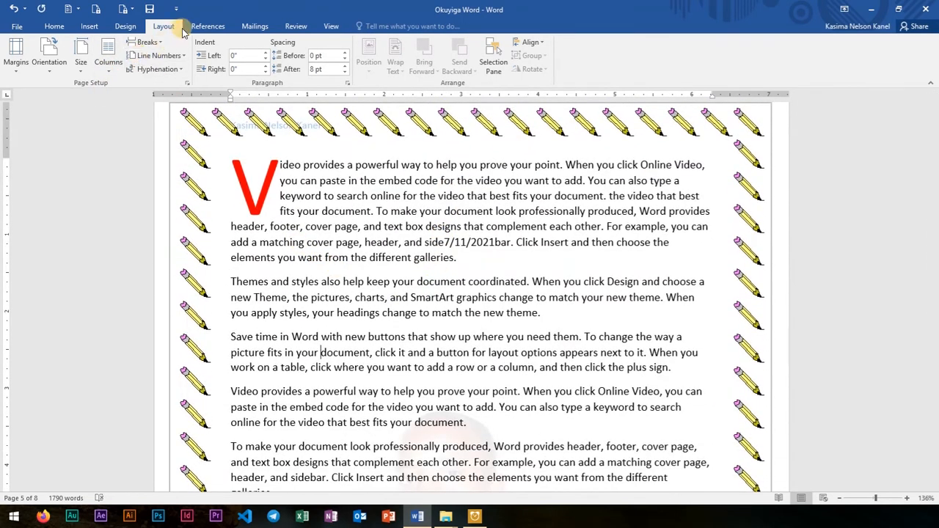
- Look back through the single-column pages up to the cover page and the first table, with the referencing tools displayed
left_click(208, 26)
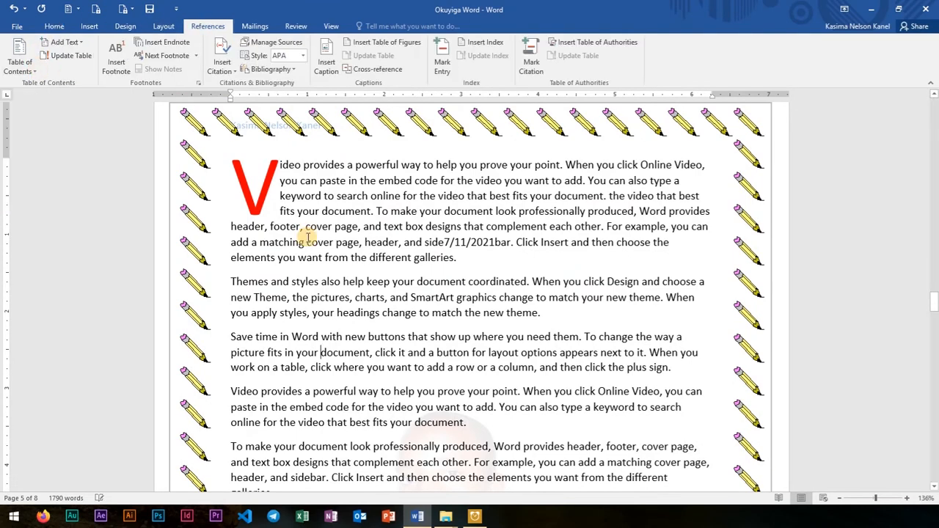
scroll(433, 326, "up", 7)
scroll(434, 330, "up", 15)
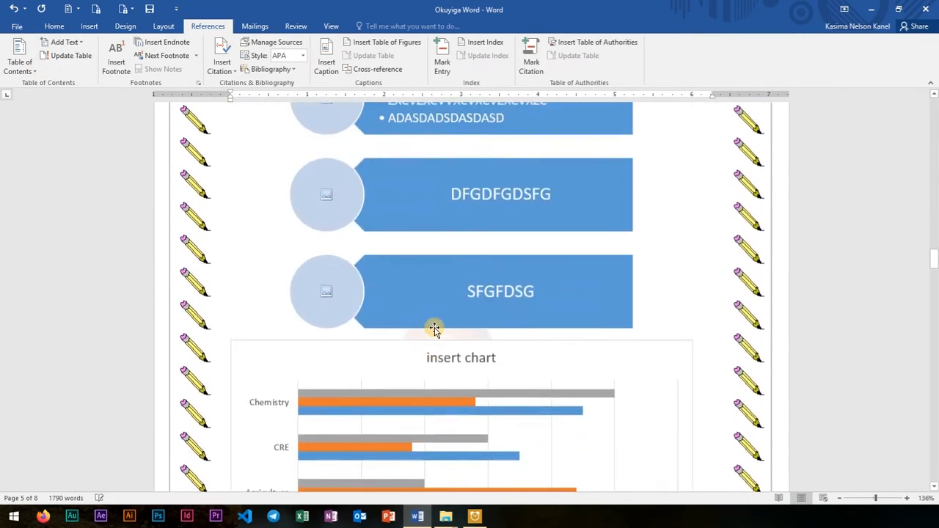
scroll(434, 330, "up", 4)
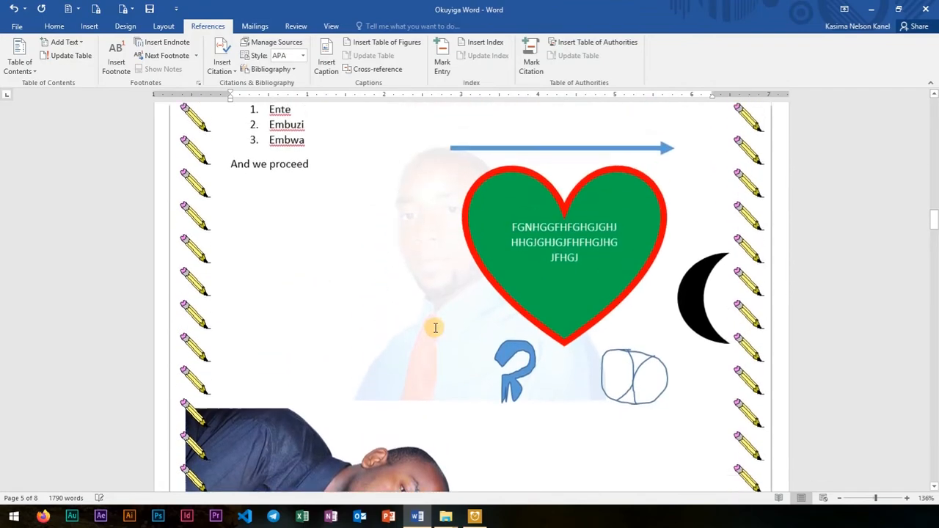
scroll(431, 323, "up", 10)
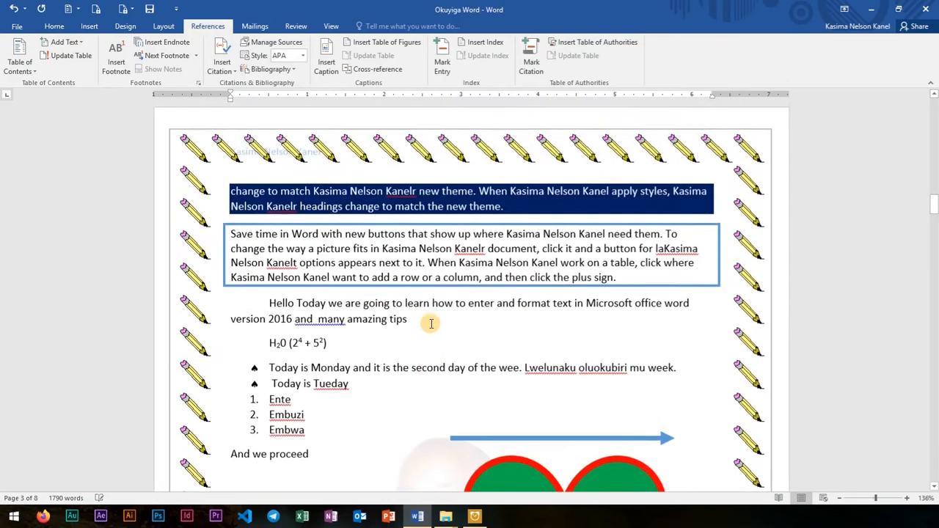
scroll(431, 324, "up", 14)
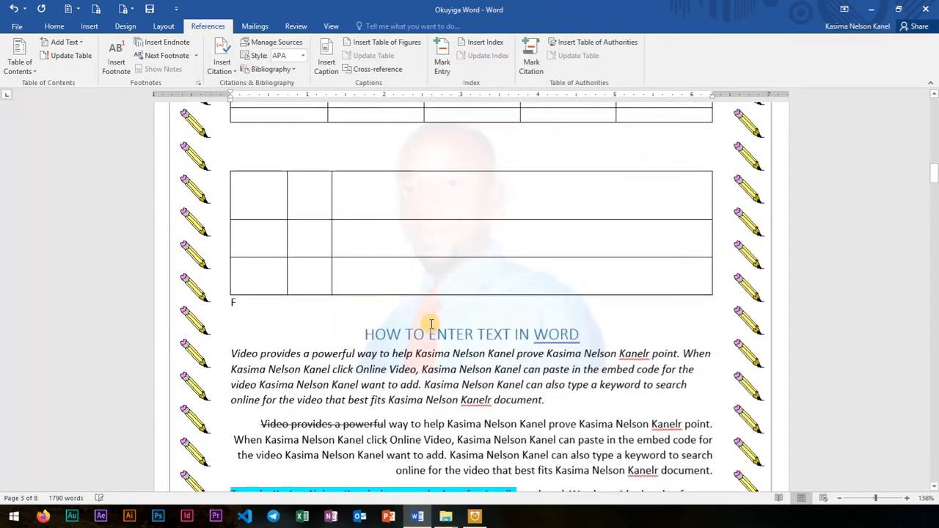
scroll(427, 327, "up", 8)
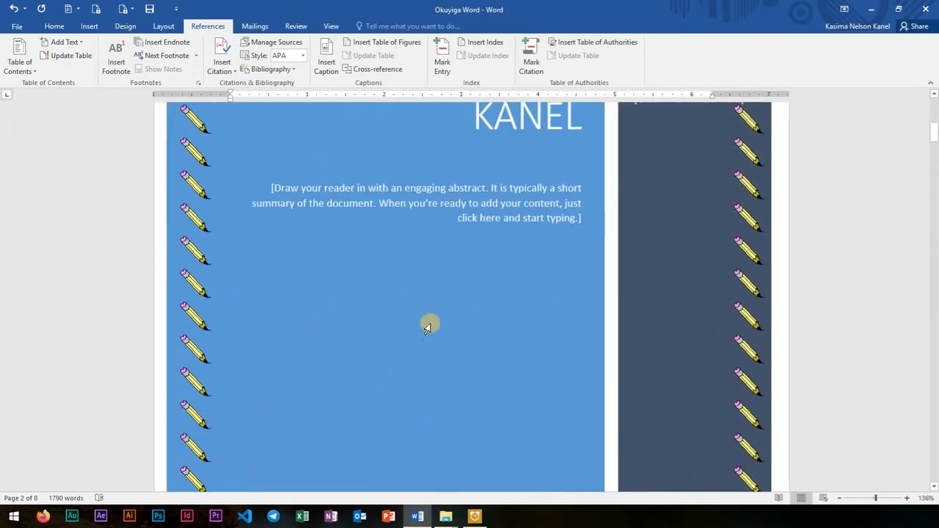
scroll(428, 327, "down", 5)
scroll(428, 328, "down", 4)
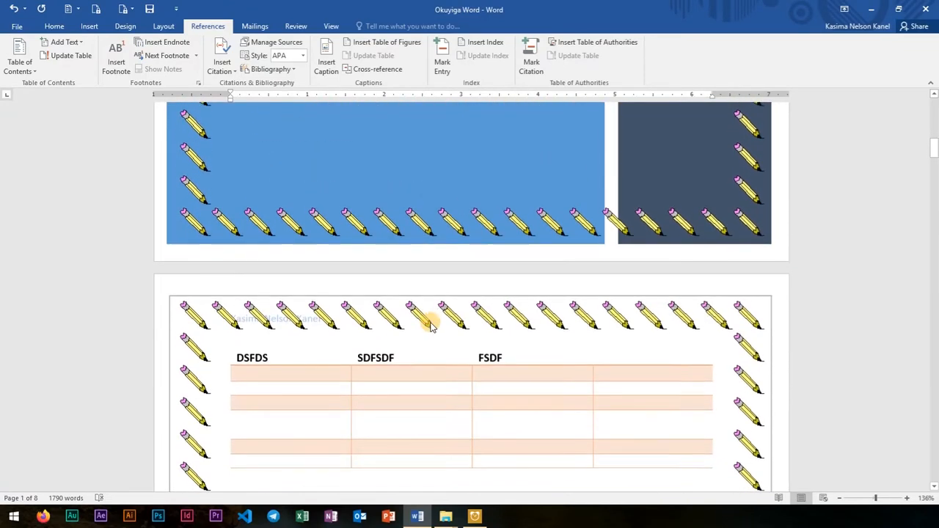
left_click(365, 338)
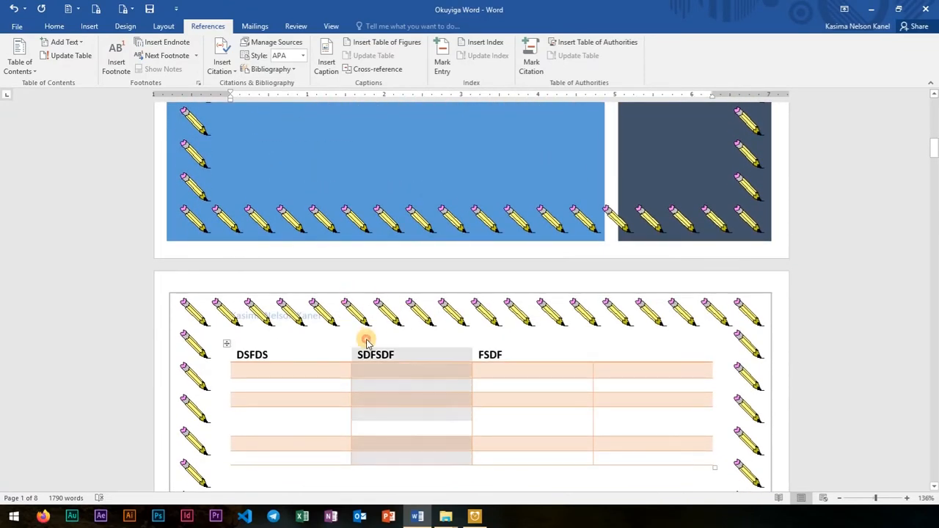
left_click(322, 344)
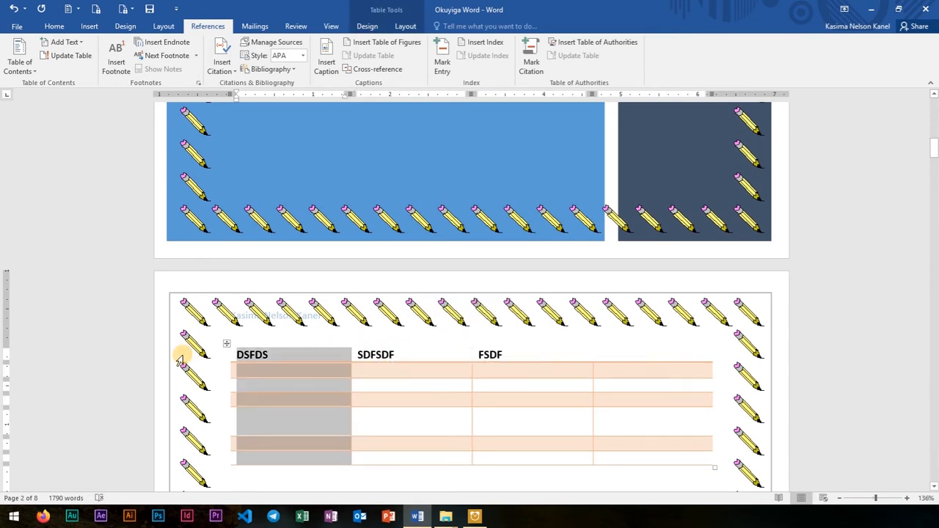
double_click(222, 334)
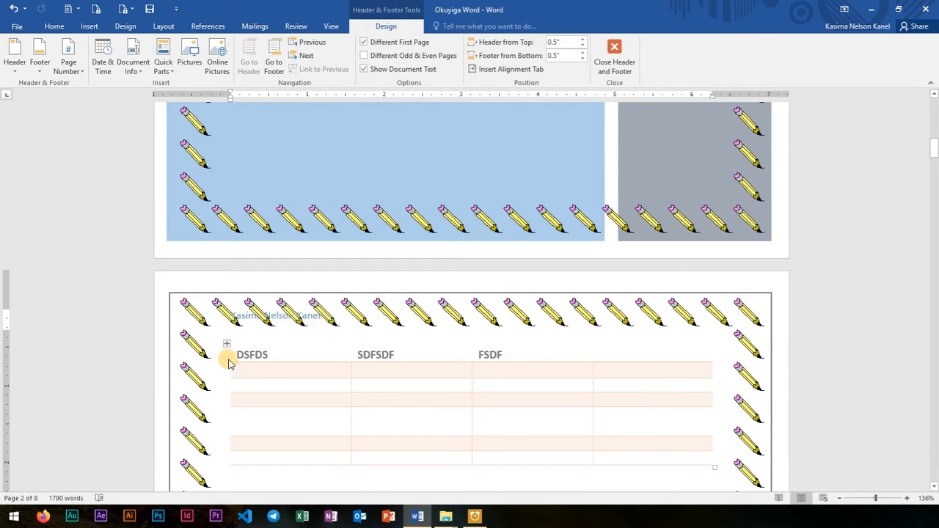
double_click(226, 358)
scroll(225, 374, "down", 10)
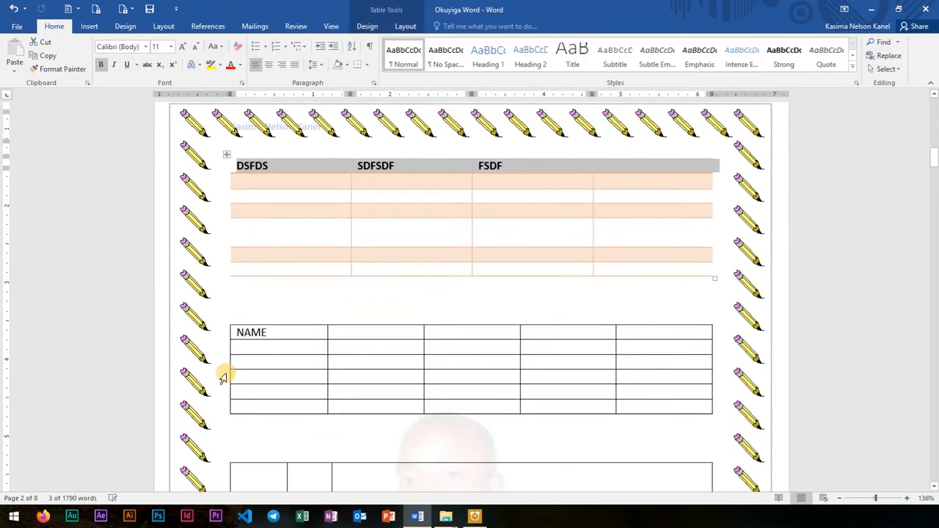
scroll(282, 369, "up", 10)
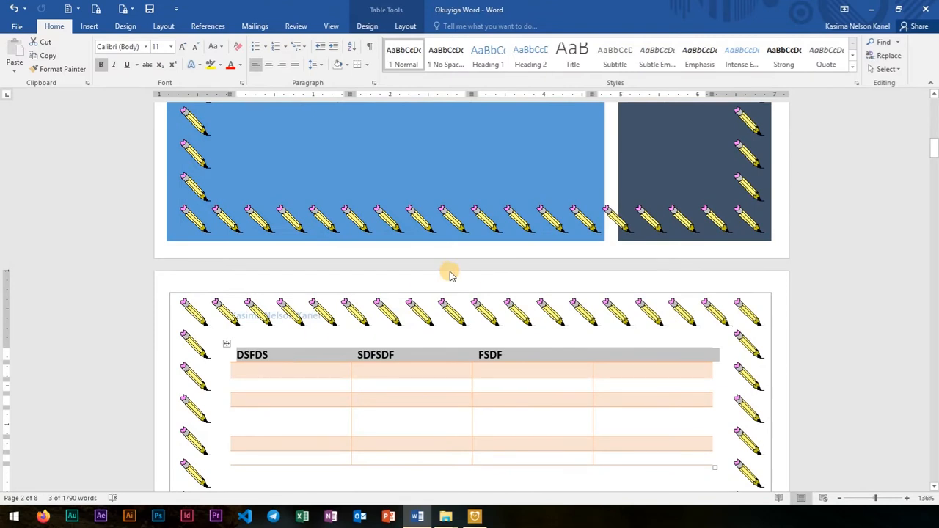
- Insert a blank page between the cover page and the page with the first table, and check the page order zoomed out
left_click(608, 264)
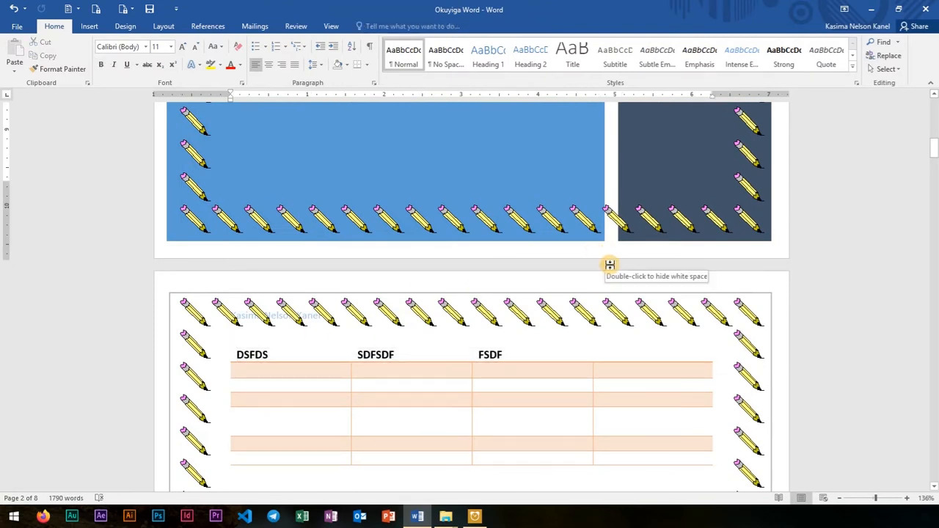
double_click(609, 264)
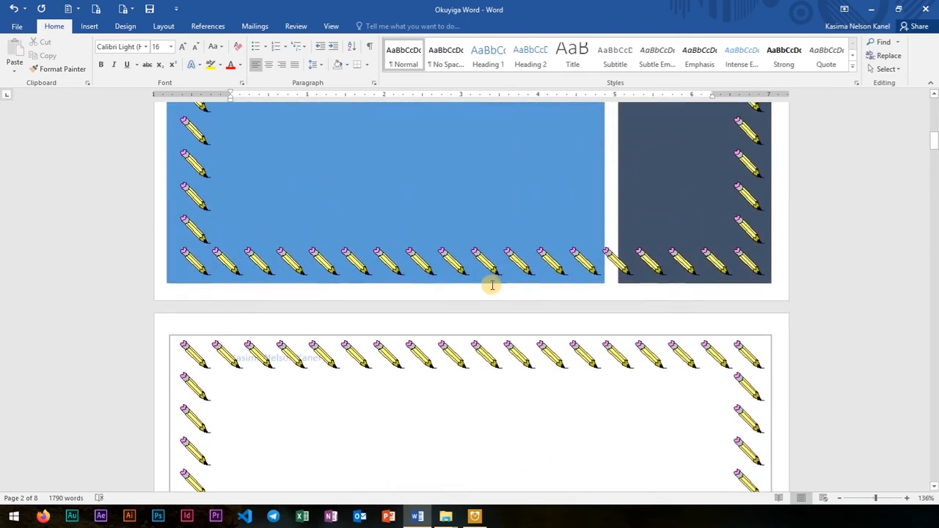
scroll(492, 285, "down", 8)
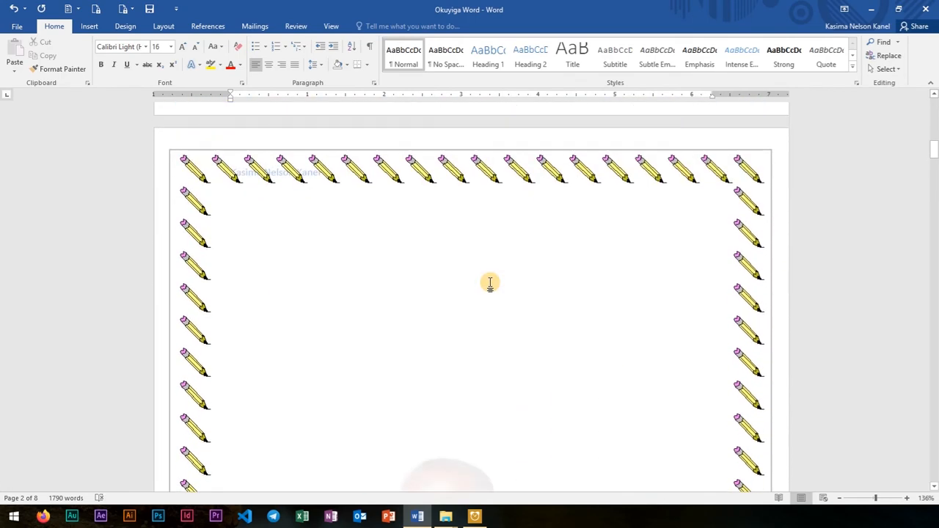
scroll(489, 284, "down", 9, "ctrl")
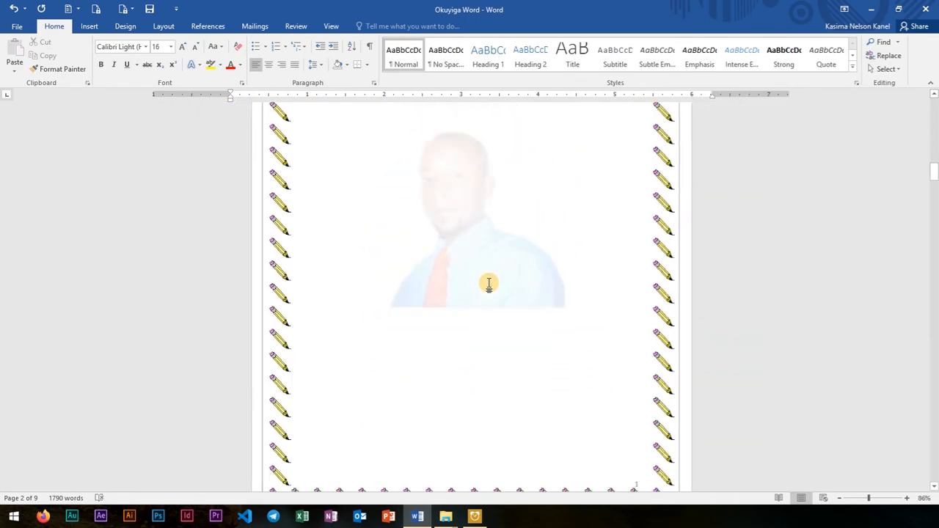
scroll(490, 284, "up", 10)
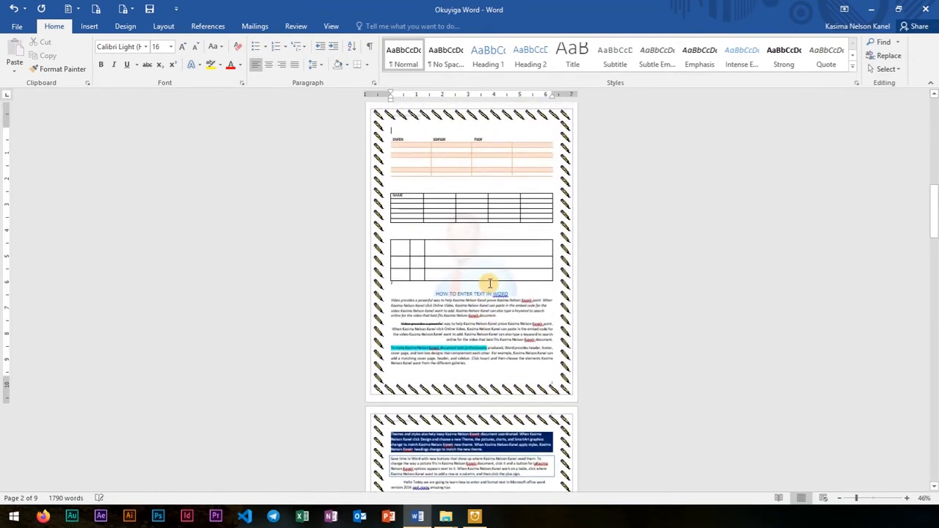
scroll(489, 270, "up", 8)
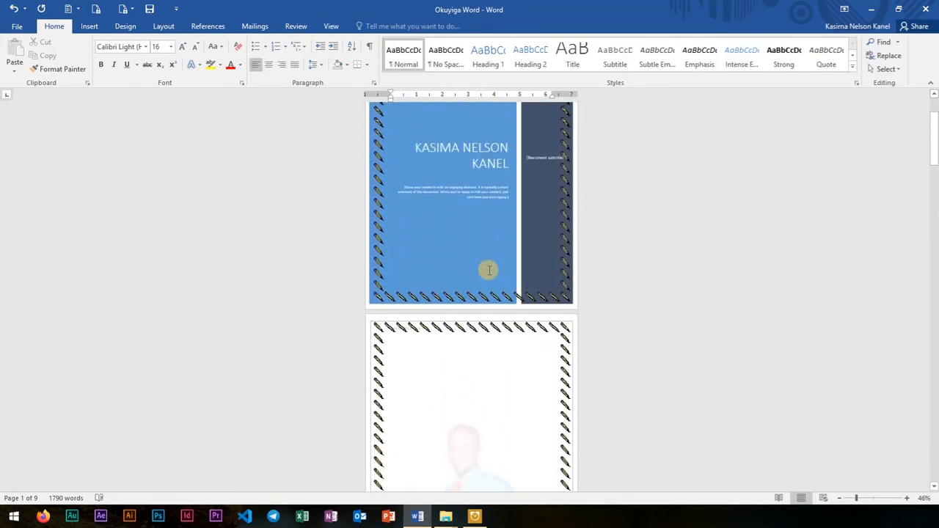
scroll(489, 270, "down", 5)
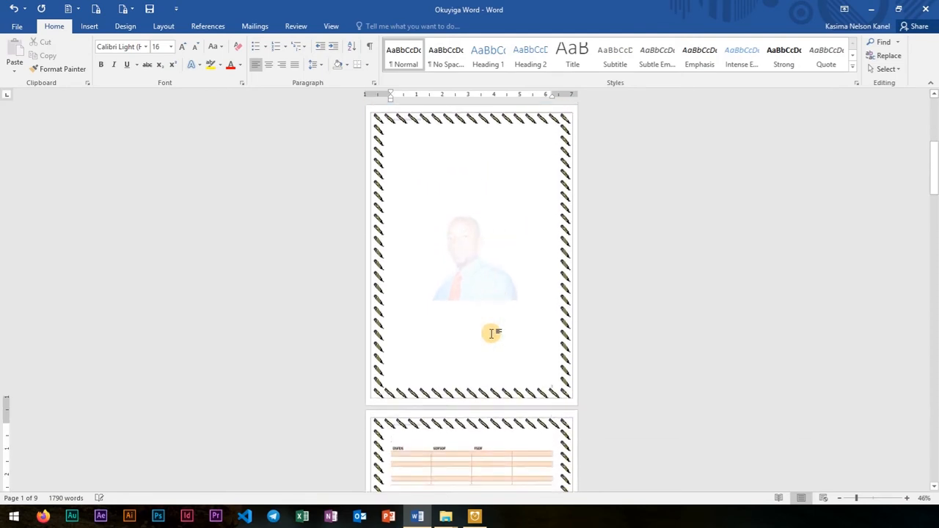
scroll(490, 334, "down", 5)
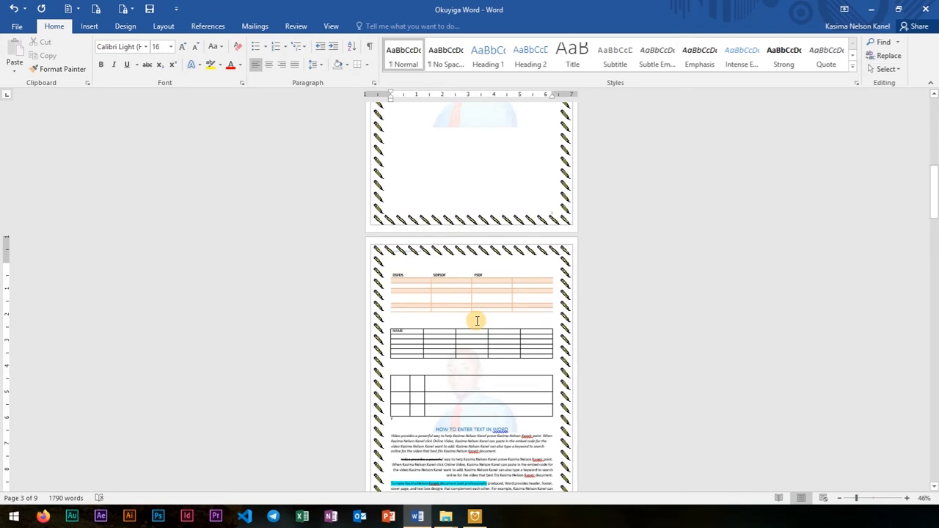
- Add the heading CHAPTER ONE above the first table and centre it
type("CHA")
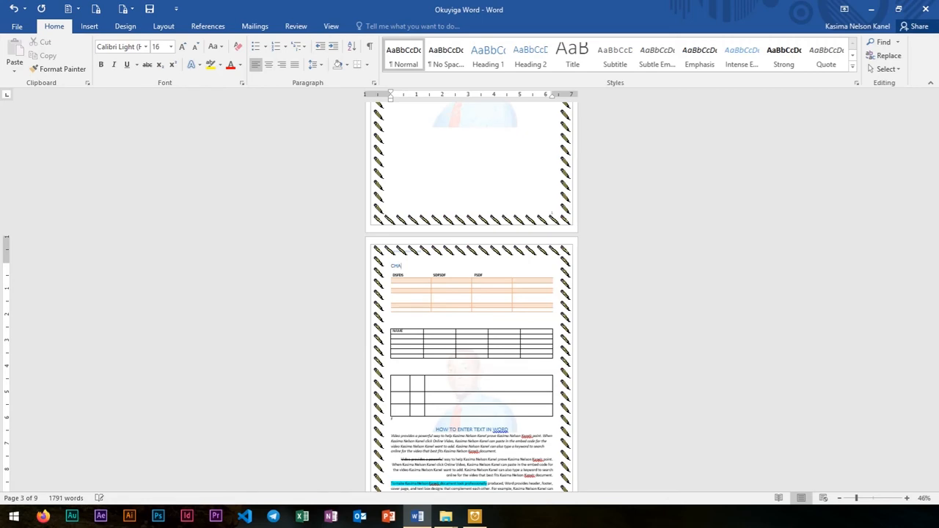
scroll(352, 282, "up", 9)
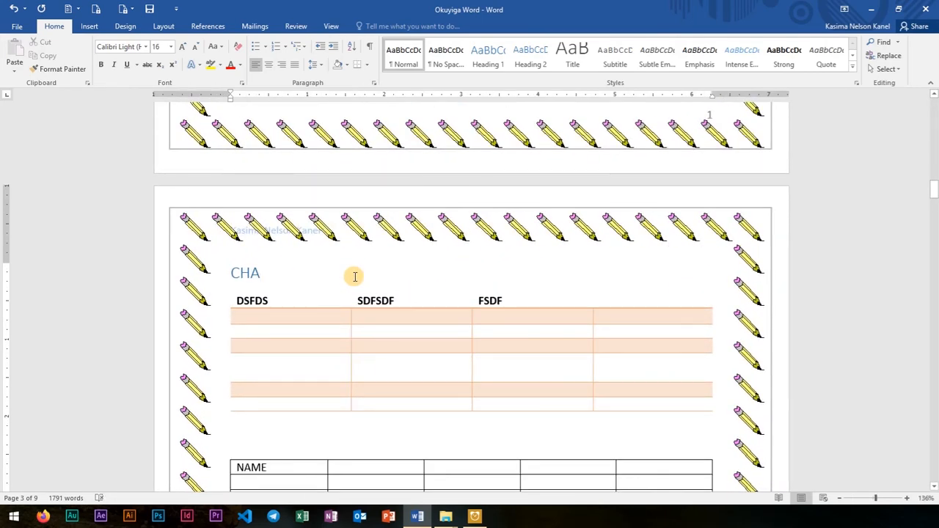
type("PTER ONE")
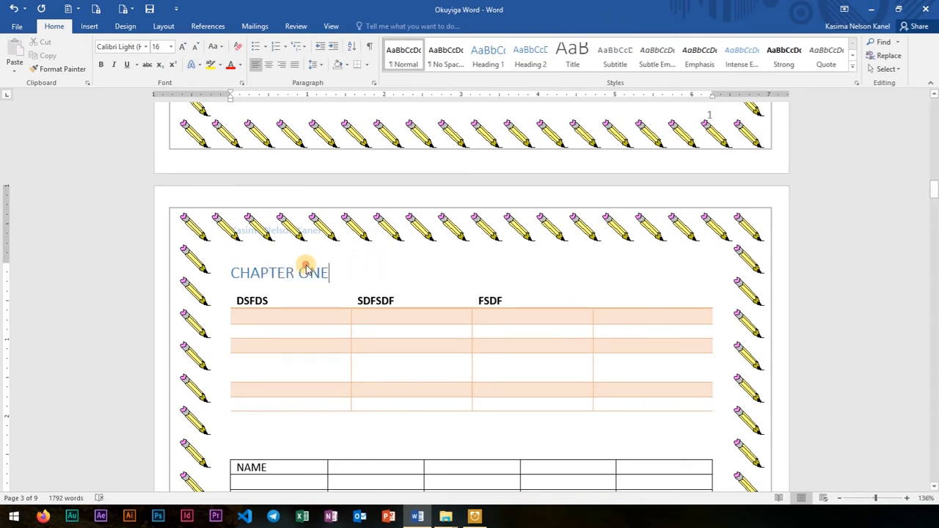
triple_click(257, 273)
key("ctrl+e")
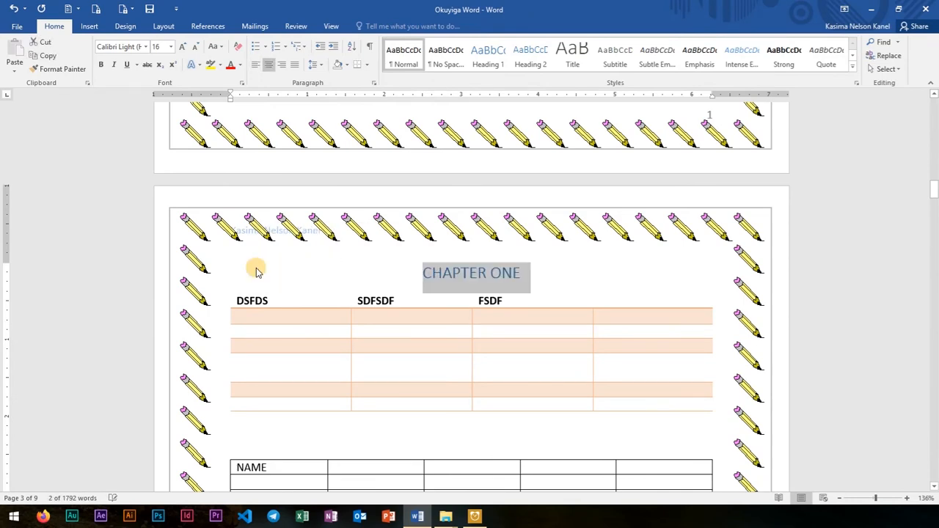
- Add the line CHAPTER TWO below the IT Professional sentence that follows the bar chart
scroll(511, 319, "down", 15)
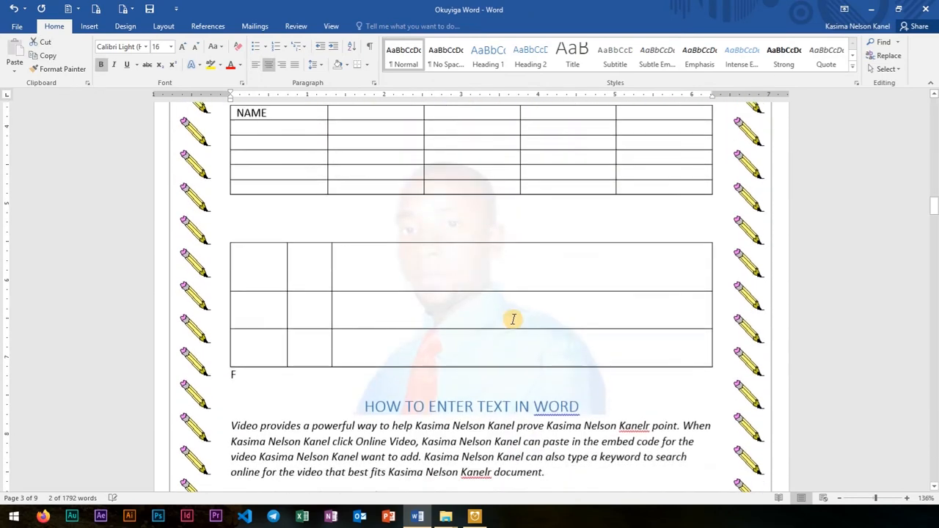
scroll(511, 323, "down", 5)
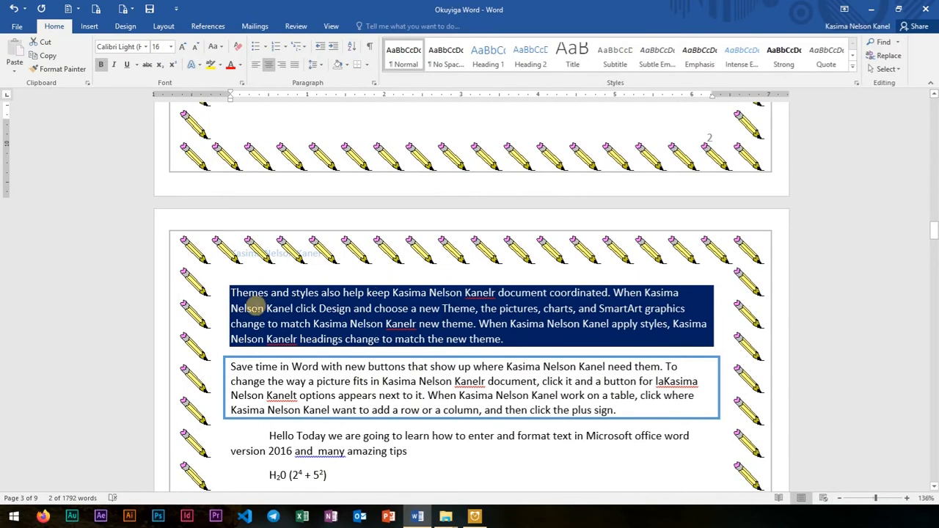
scroll(341, 387, "down", 20)
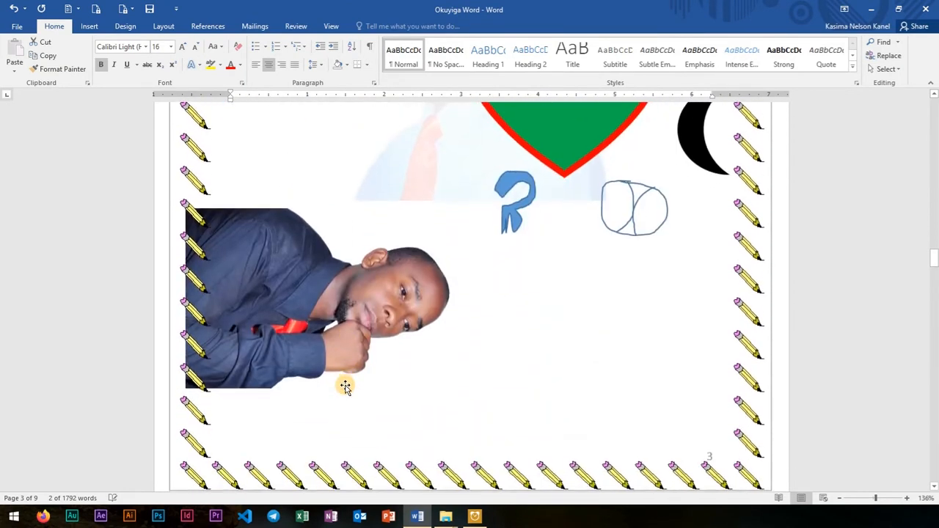
scroll(344, 389, "down", 3)
left_click(365, 307)
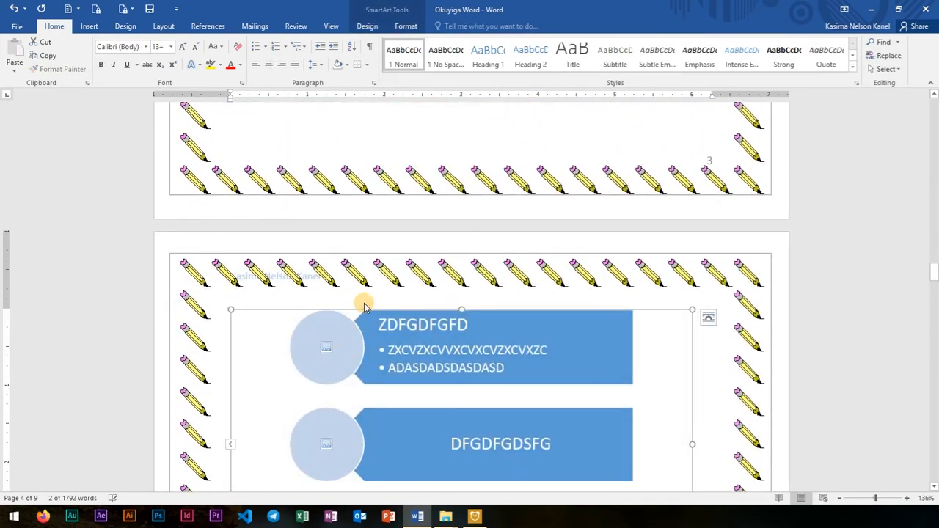
double_click(354, 300)
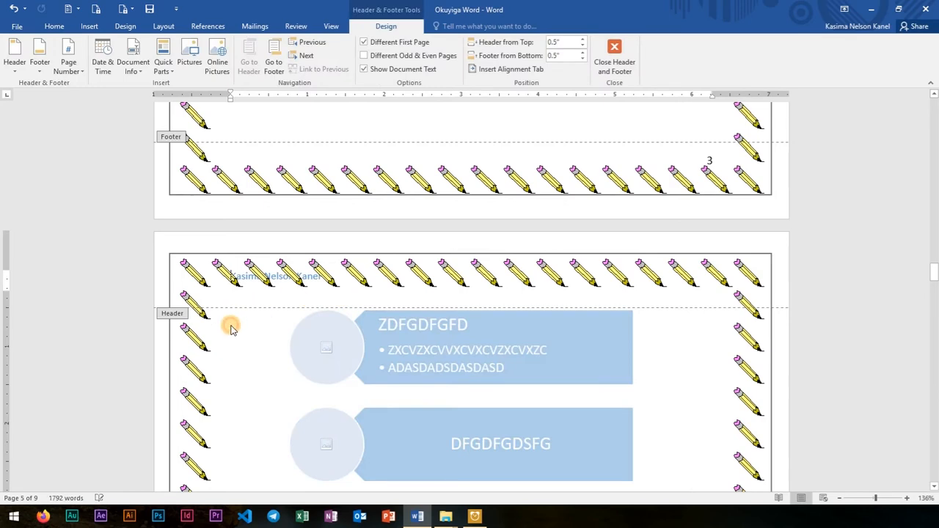
double_click(230, 329)
scroll(301, 334, "down", 6)
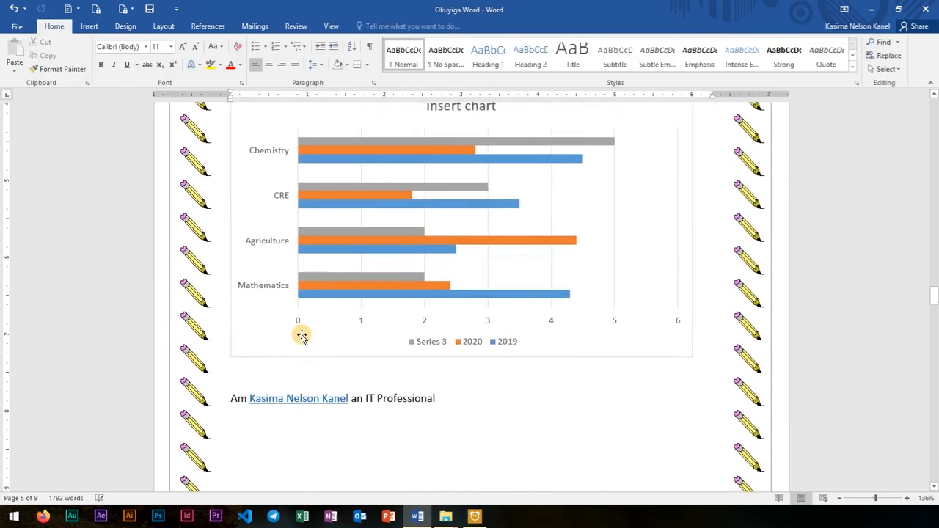
scroll(301, 336, "down", 4)
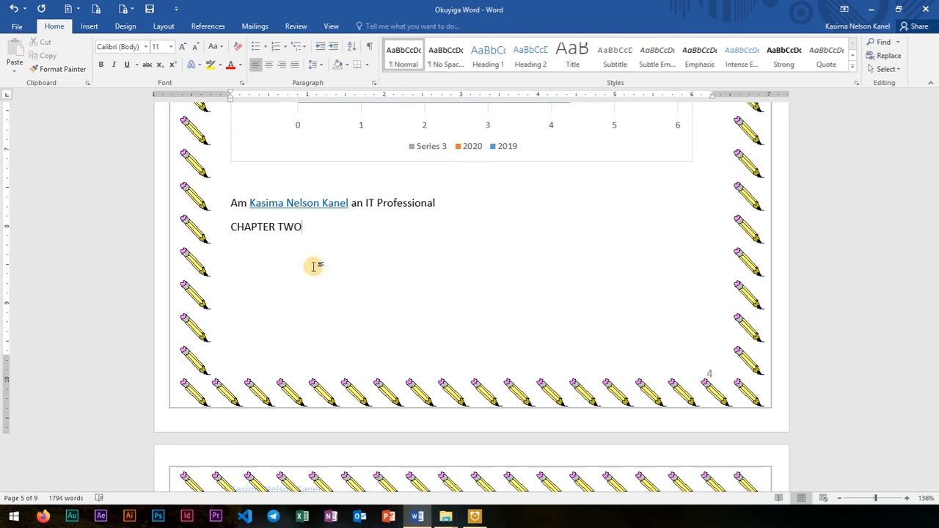
- Make the CHAPTER TWO heading bold, centre it and enlarge it to 18 pt
key("shift+Left")
key("shift+Left")
key("shift+Left")
key("shift+Left")
key("shift+Left")
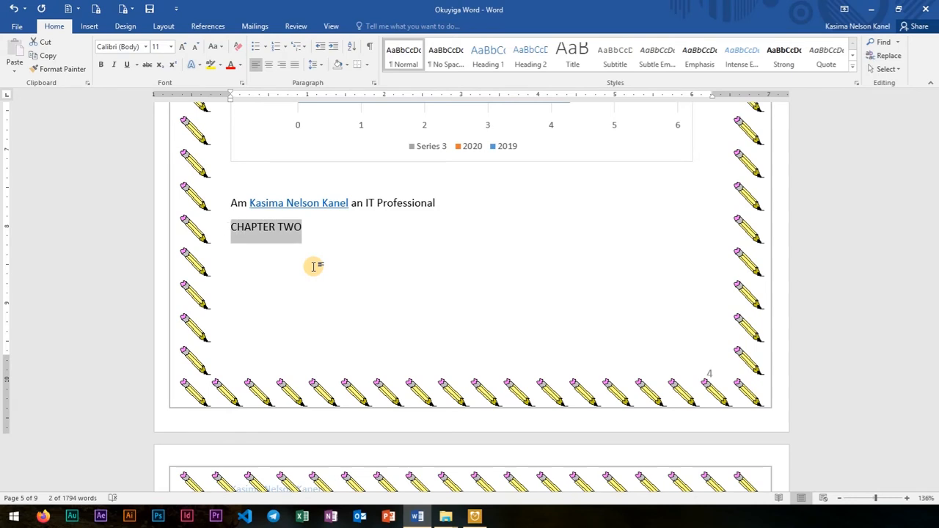
key("ctrl+b")
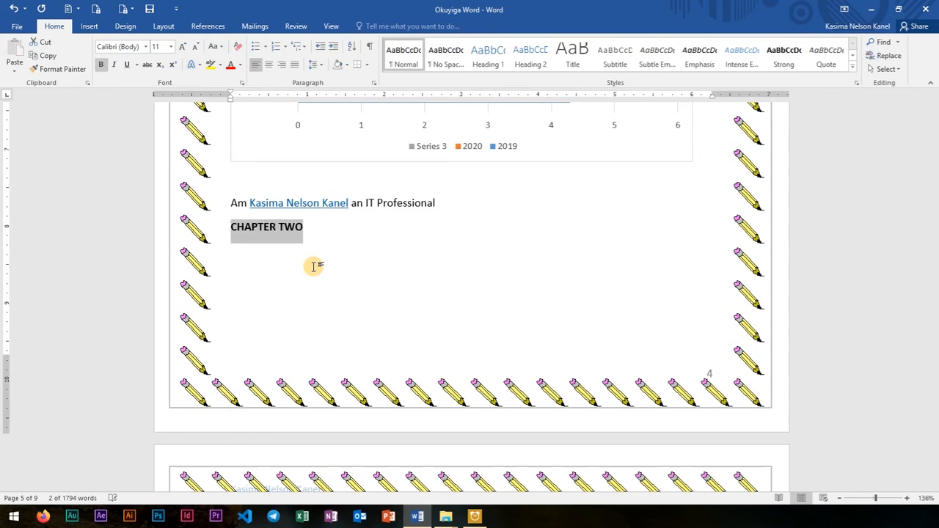
key("ctrl+e")
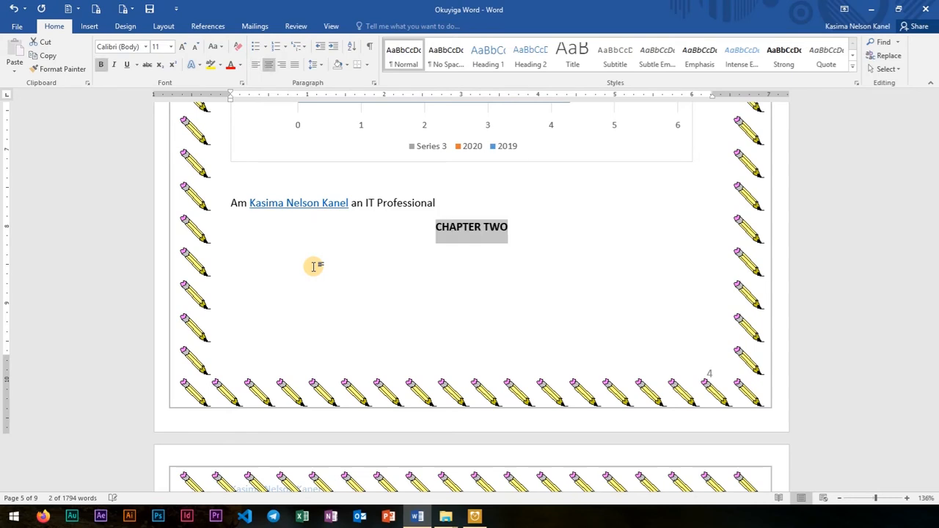
key("ctrl+shift+period")
key("ctrl+shift+period")
key("ctrl+shift+period")
key("ctrl+shift+period")
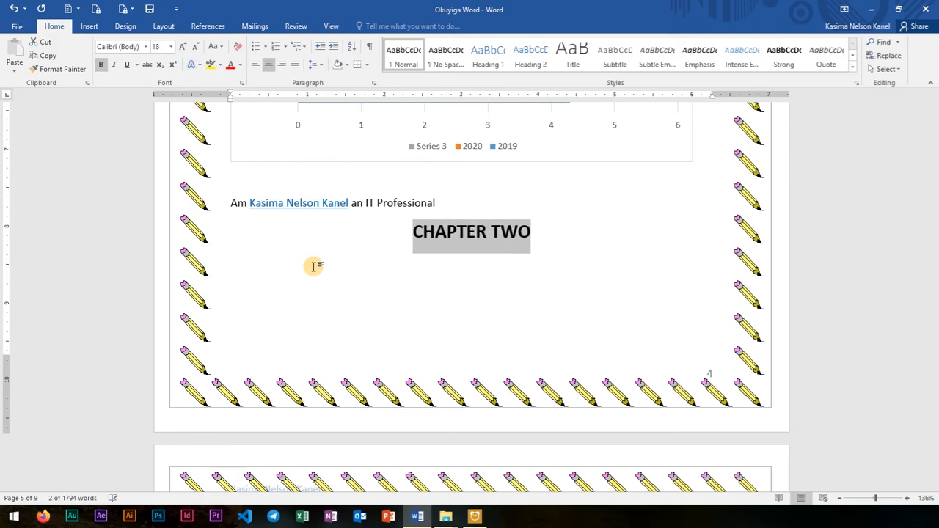
- Try to insert an empty line ahead of the paragraph that begins with the red drop cap
scroll(425, 330, "down", 10)
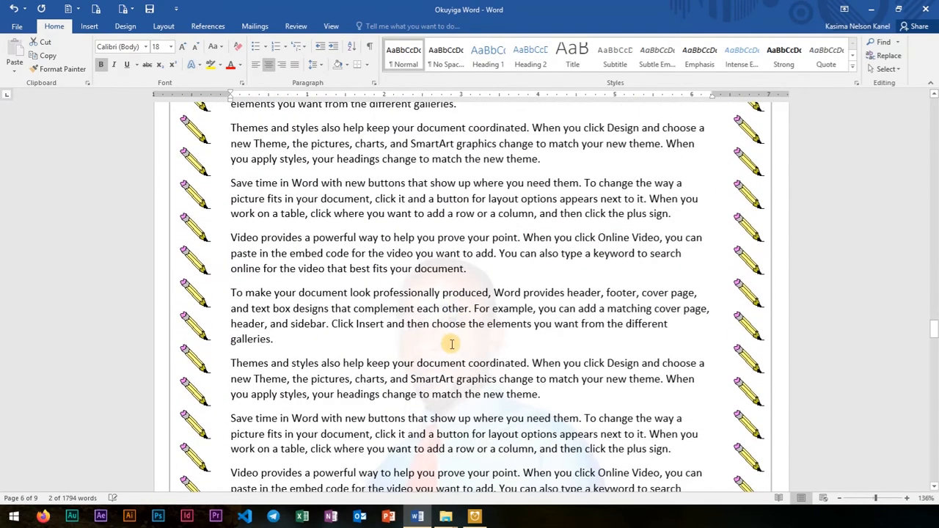
scroll(452, 344, "up", 3)
left_click(234, 153)
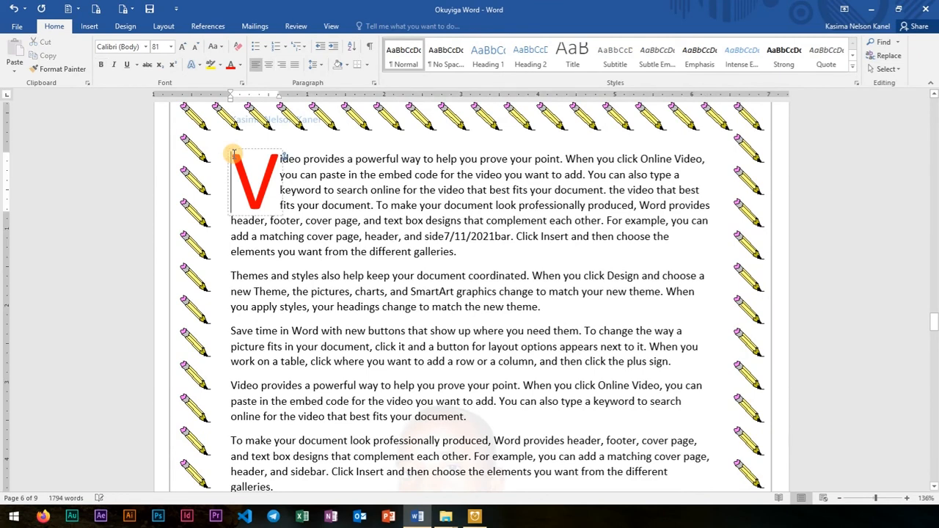
key("Return")
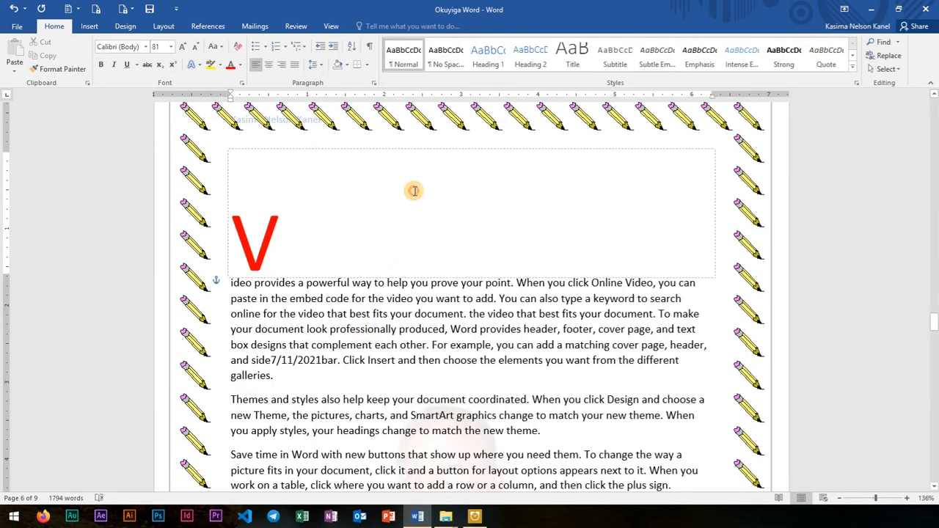
key("ctrl+z")
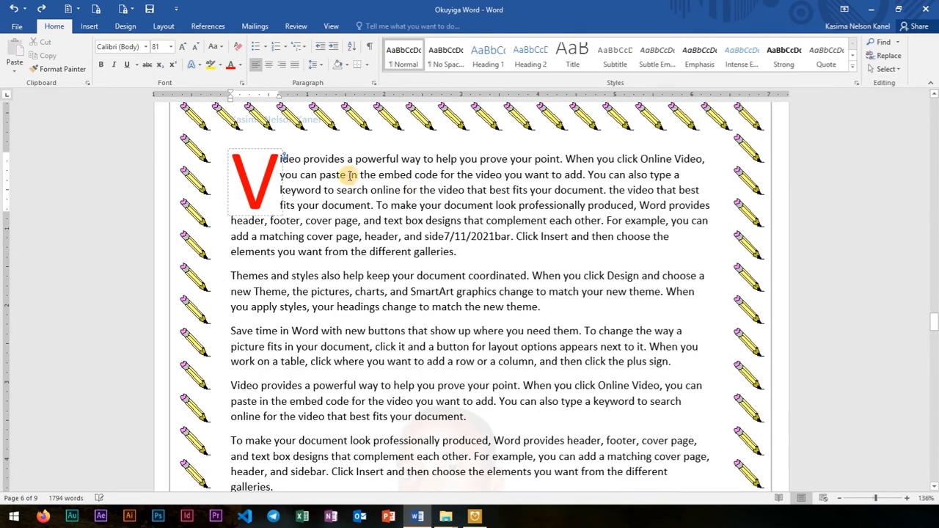
left_click(281, 159)
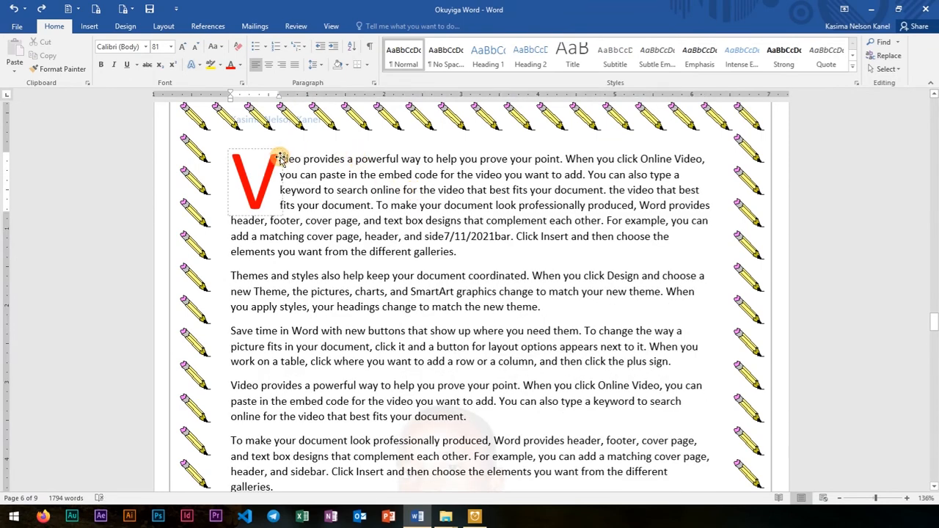
left_click(290, 159)
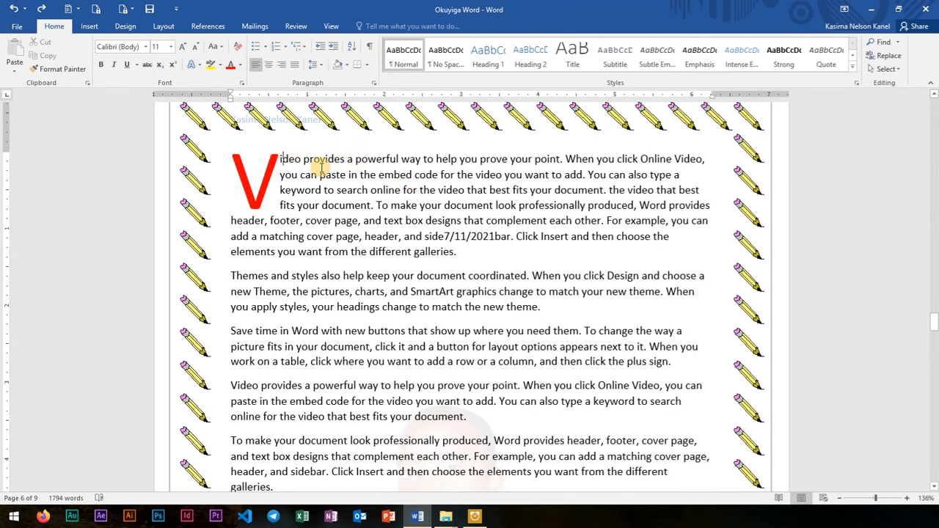
key("Return")
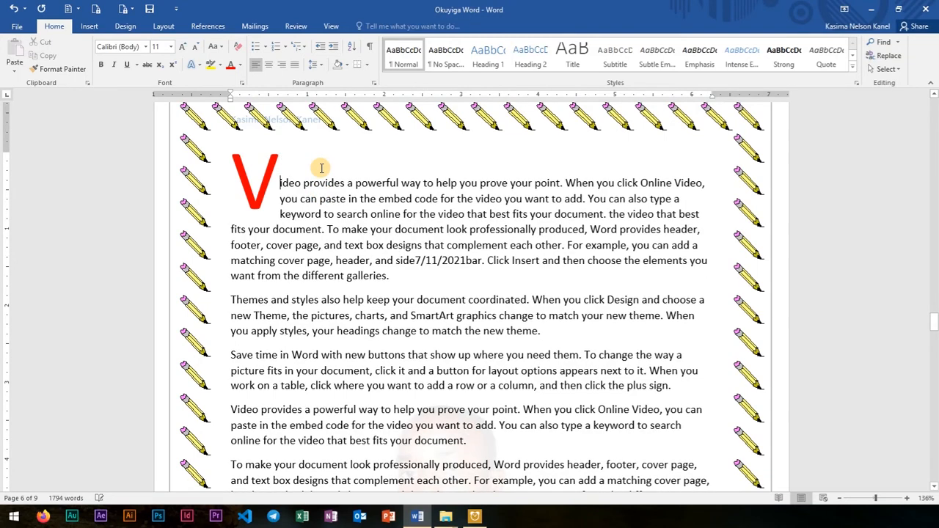
key("BackSpace")
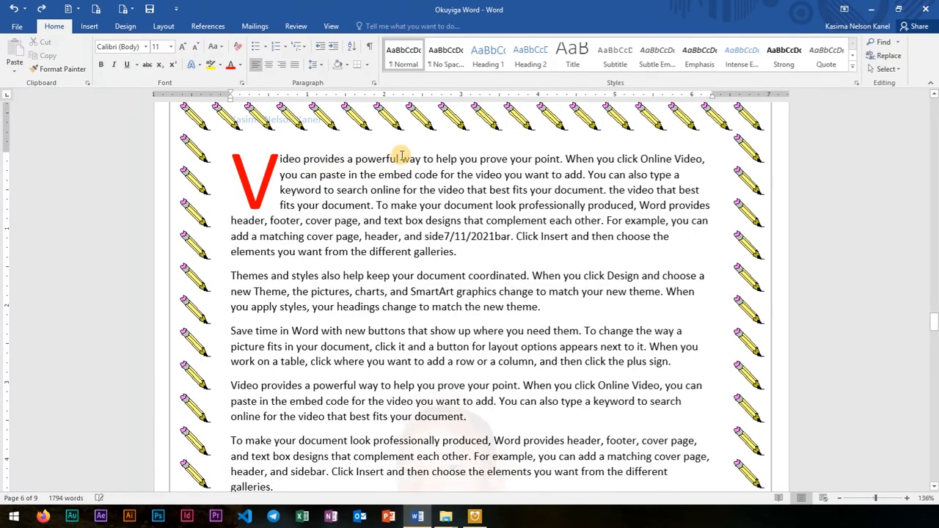
- Add the heading CHAPTER THREE below the drop-cap paragraph and make it bold, centred and 18 pt
left_click(456, 253)
key("Return")
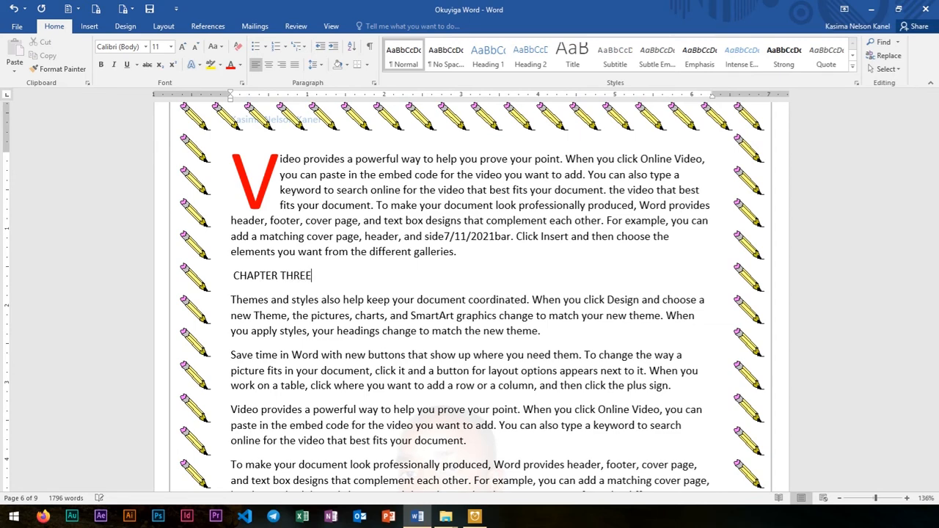
left_click_drag(301, 278, 250, 282)
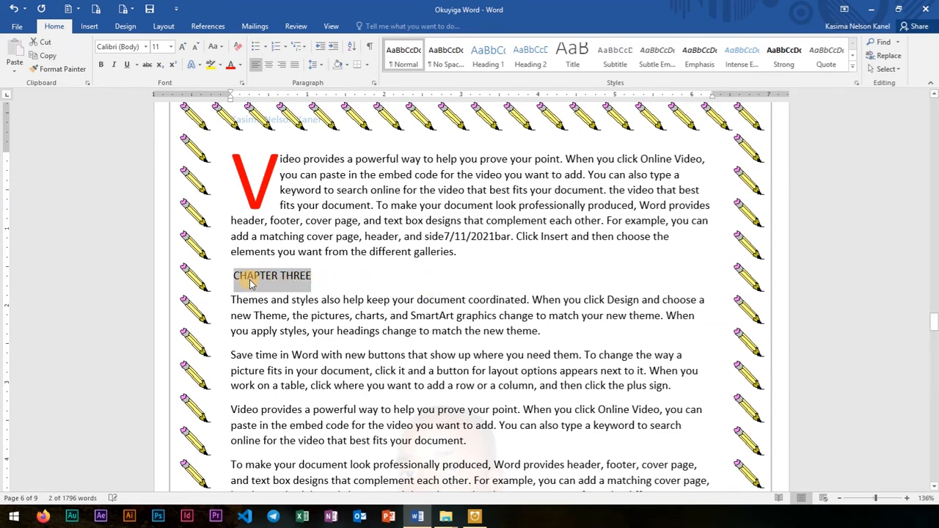
key("ctrl+b")
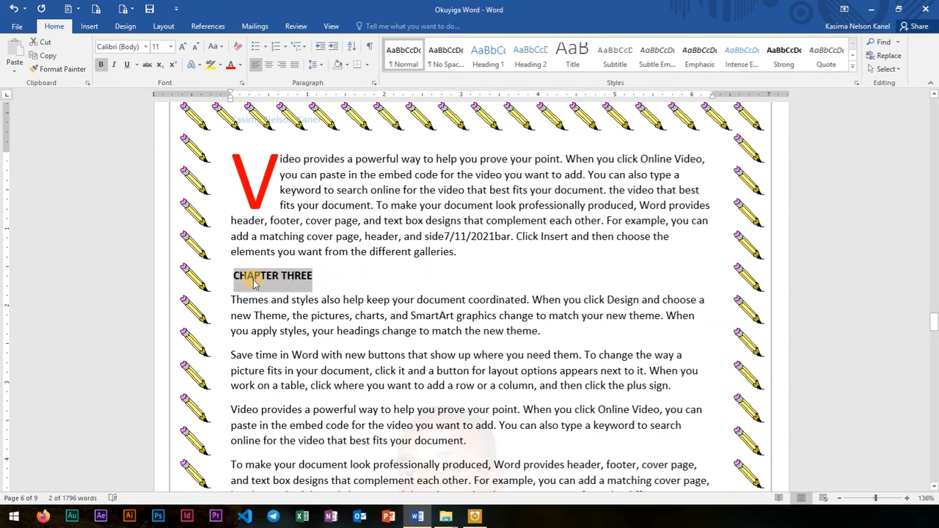
key("ctrl+e")
key("ctrl+shift+period")
key("ctrl+shift+period")
key("ctrl+shift+period")
key("ctrl+shift+period")
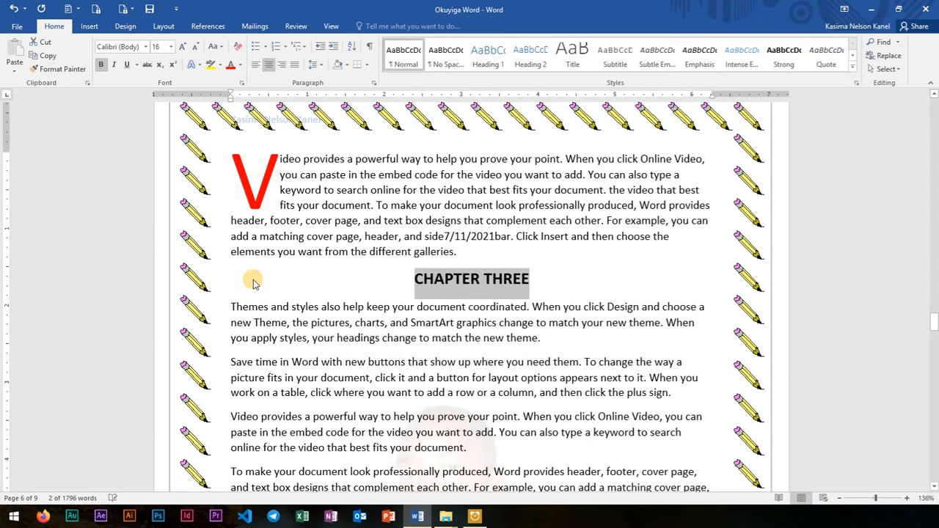
- Look back through the pages from CHAPTER THREE to the cover page and the blank page after it
scroll(561, 337, "up", 10)
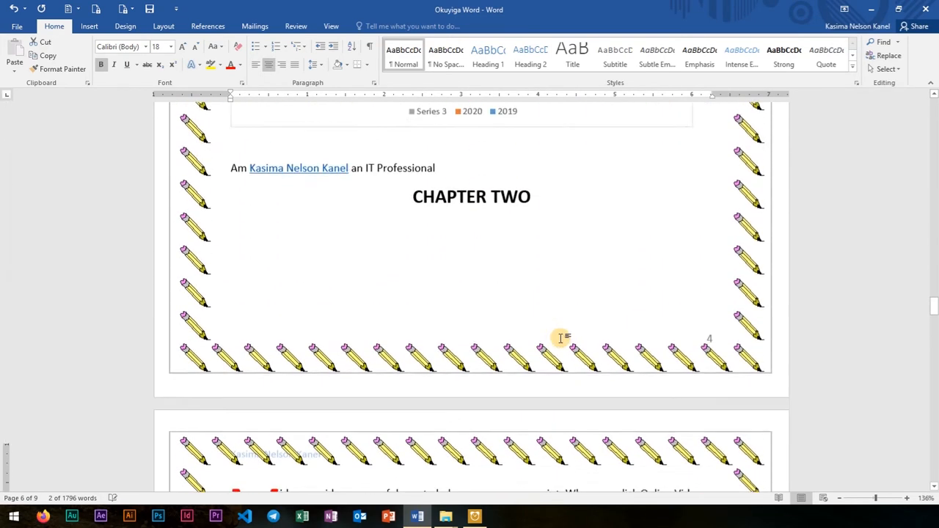
scroll(561, 337, "up", 15)
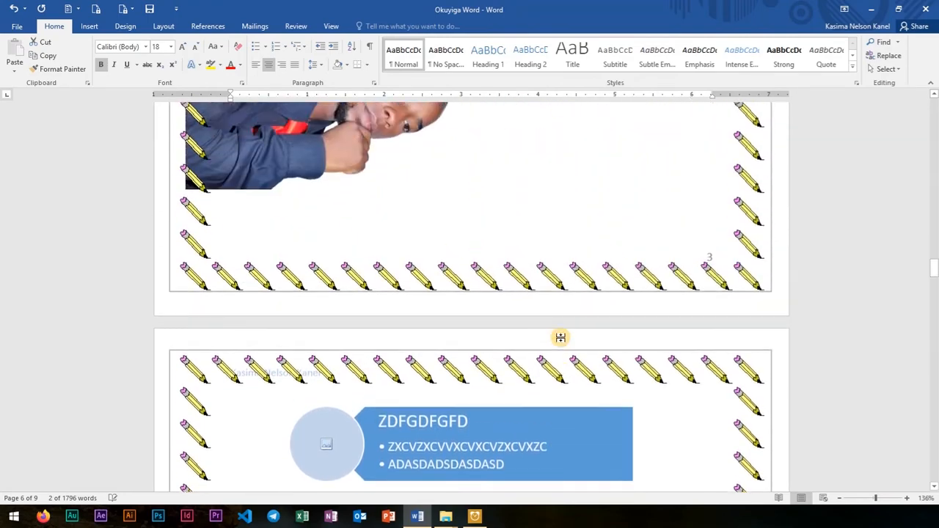
scroll(561, 337, "up", 20)
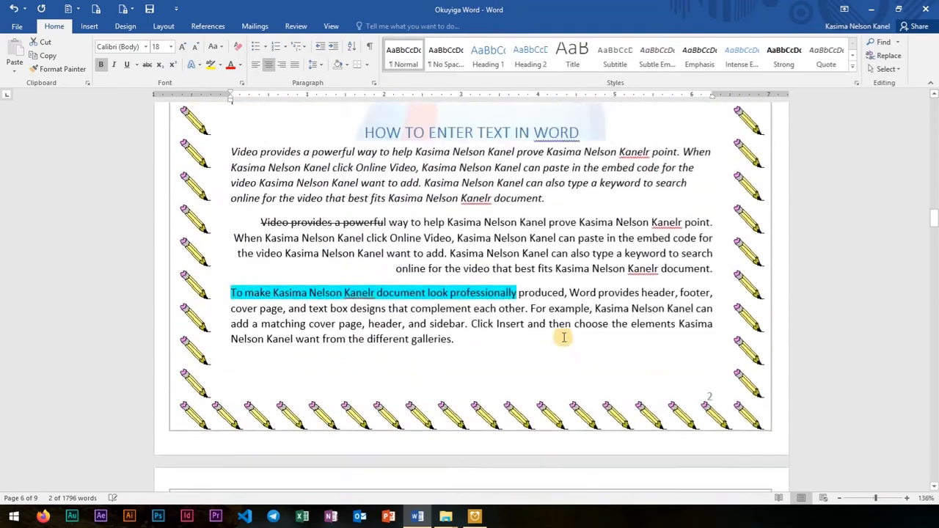
scroll(563, 338, "up", 20)
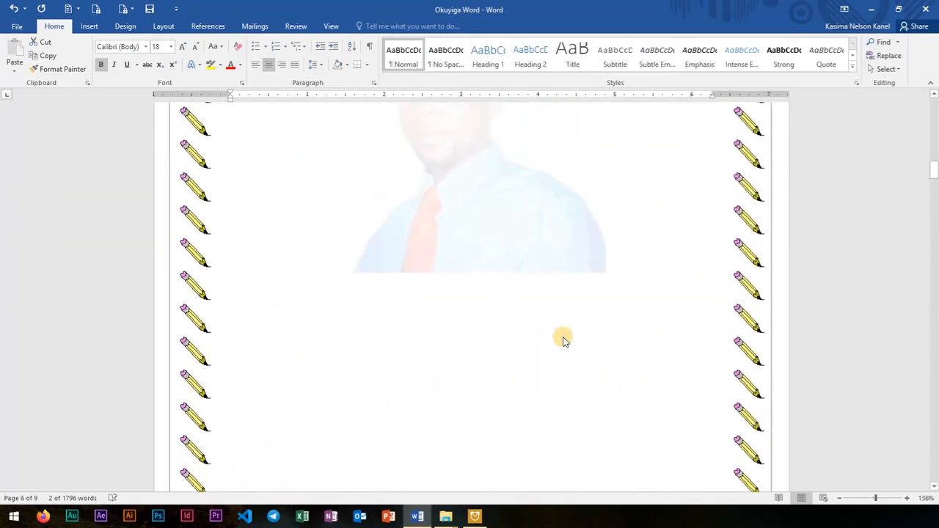
scroll(563, 339, "up", 10)
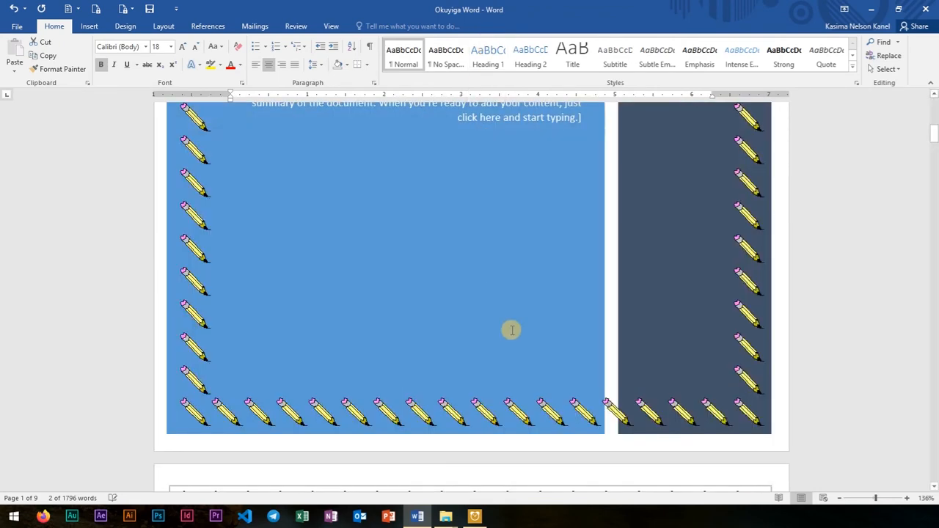
scroll(508, 330, "down", 10)
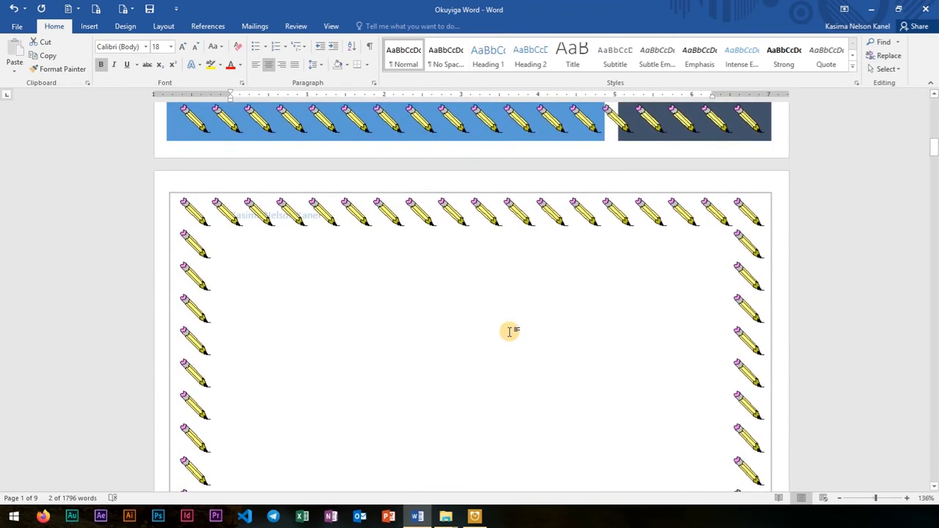
scroll(510, 334, "down", 5)
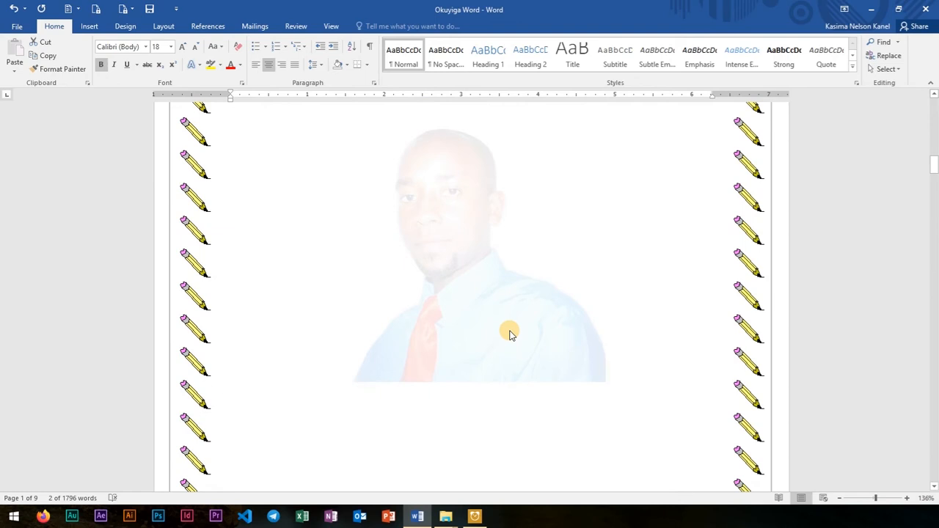
- Apply the Heading 1 style to CHAPTER ONE above the first table and centre it again
scroll(509, 334, "down", 10)
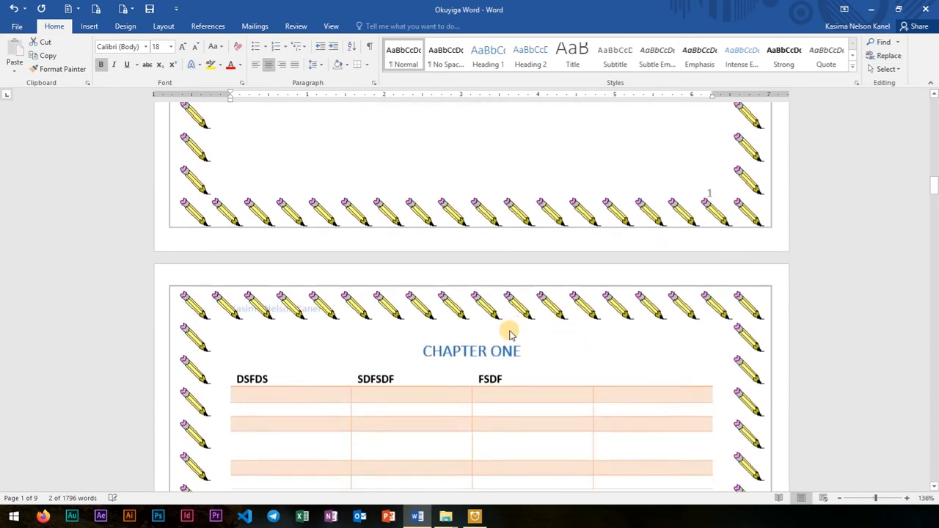
scroll(511, 334, "down", 4)
left_click_drag(420, 204, 518, 204)
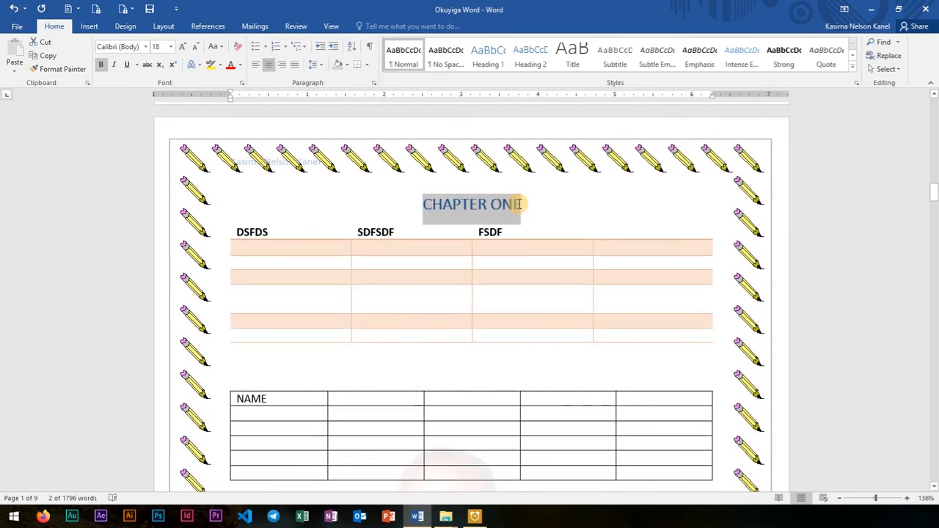
left_click(489, 64)
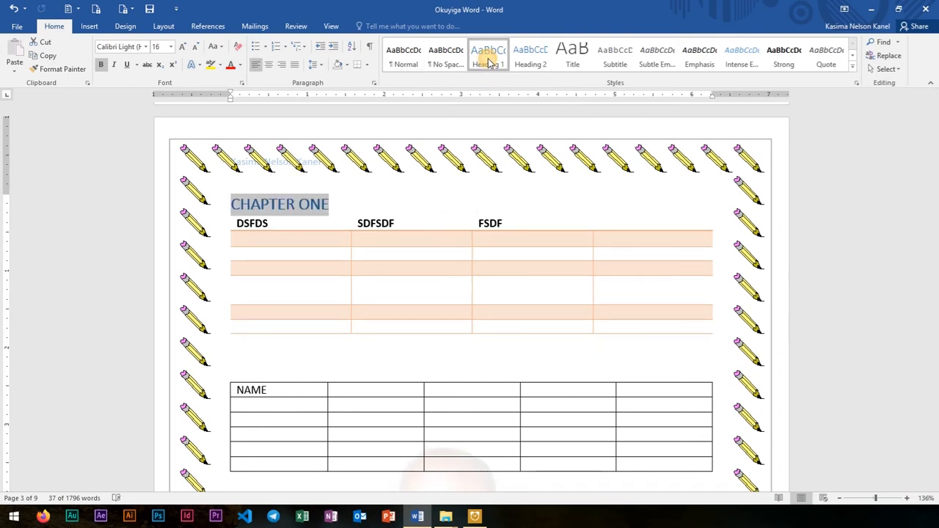
key("ctrl+e")
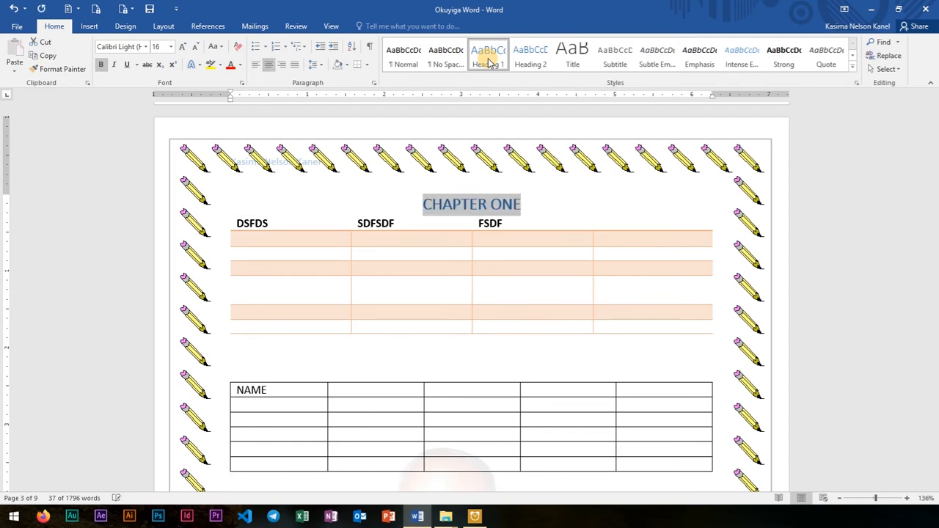
scroll(478, 227, "down", 5)
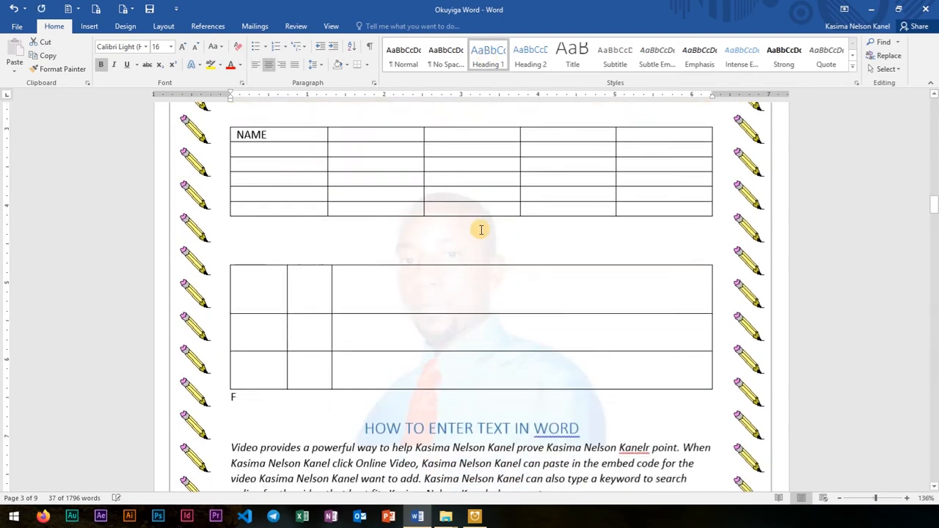
- Apply the Heading 2 style to HOW TO ENTER TEXT IN WORD below the tables and centre it again
scroll(480, 230, "down", 4)
left_click_drag(365, 240, 580, 238)
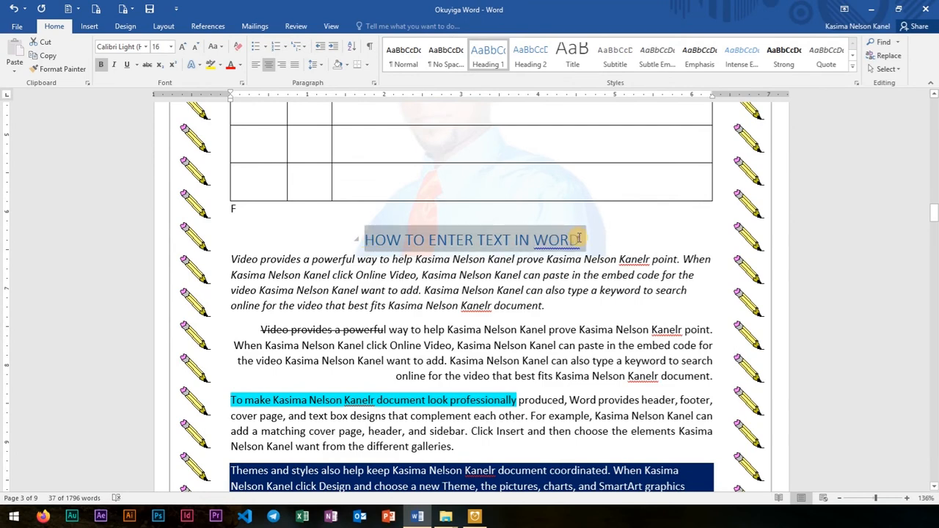
left_click(534, 57)
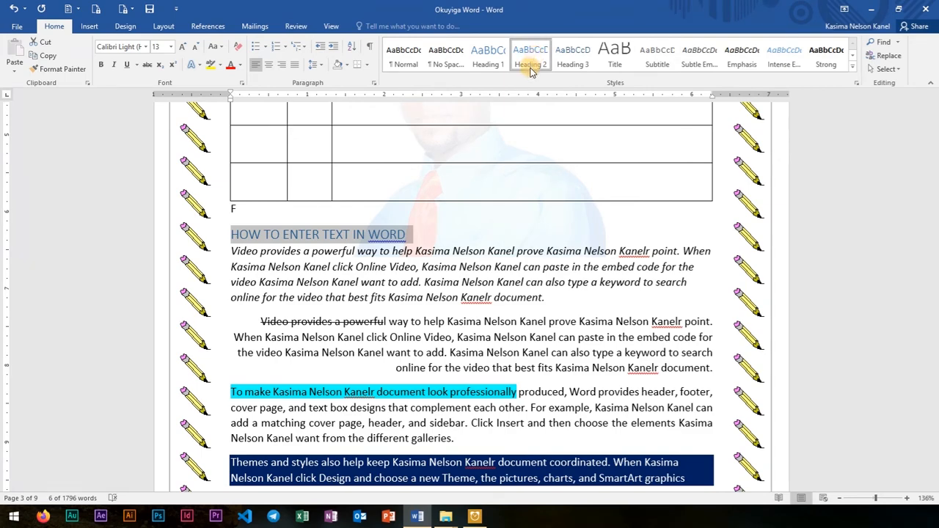
key("ctrl+e")
- Apply the Heading 1 style to CHAPTER TWO below the bar chart and centre it again
scroll(577, 311, "down", 14)
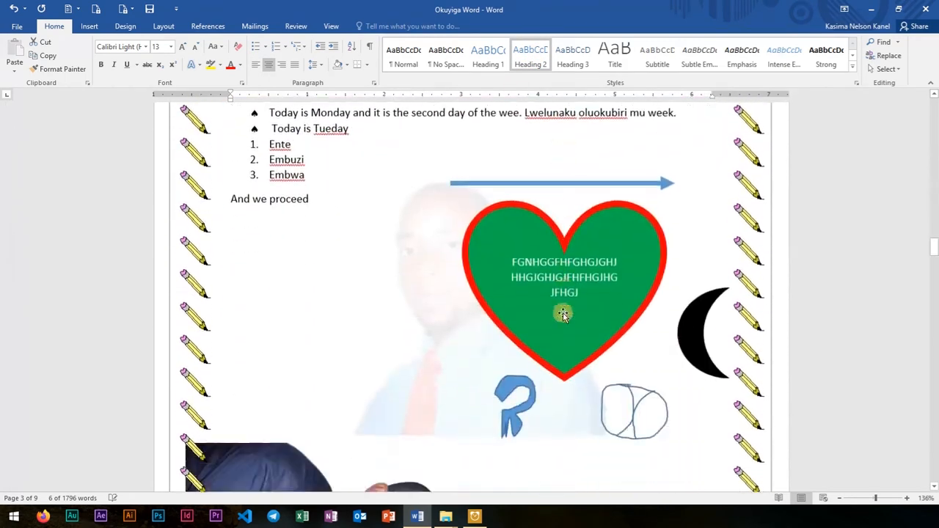
scroll(562, 314, "down", 20)
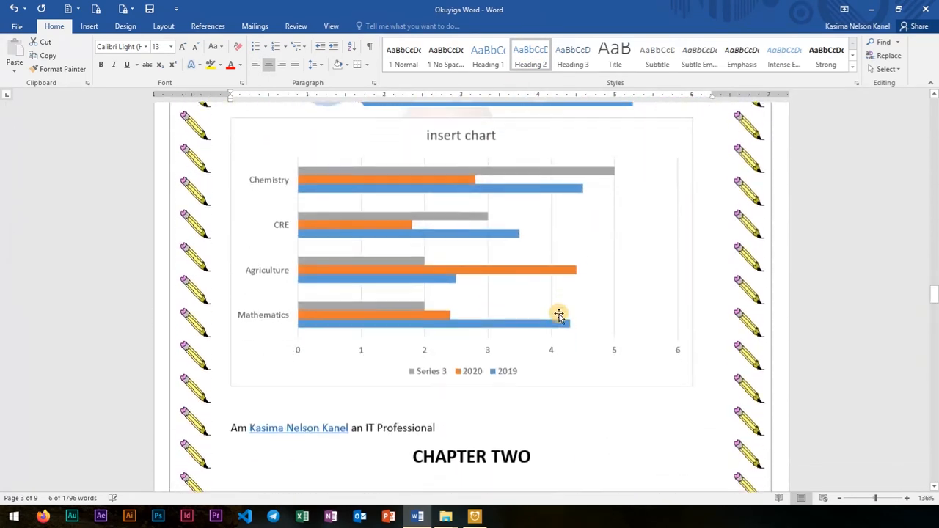
scroll(559, 314, "down", 3)
left_click_drag(532, 302, 414, 304)
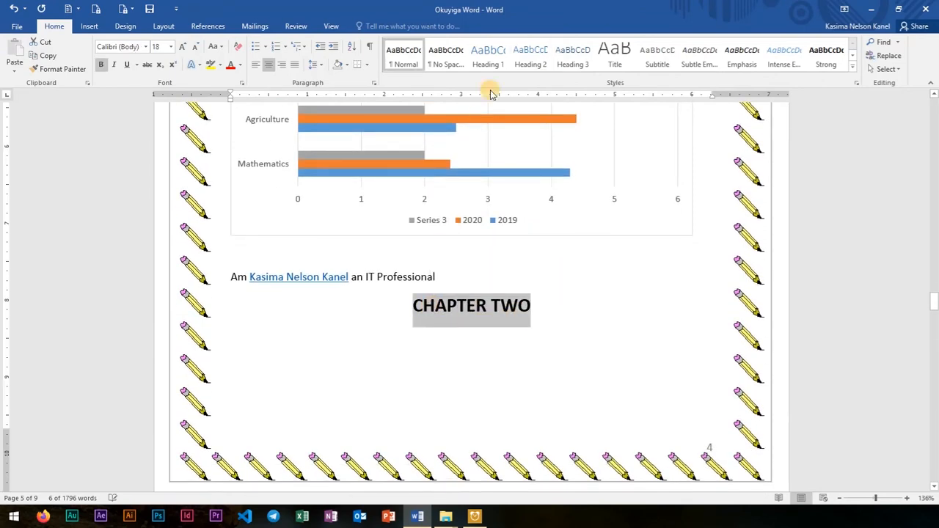
left_click(495, 65)
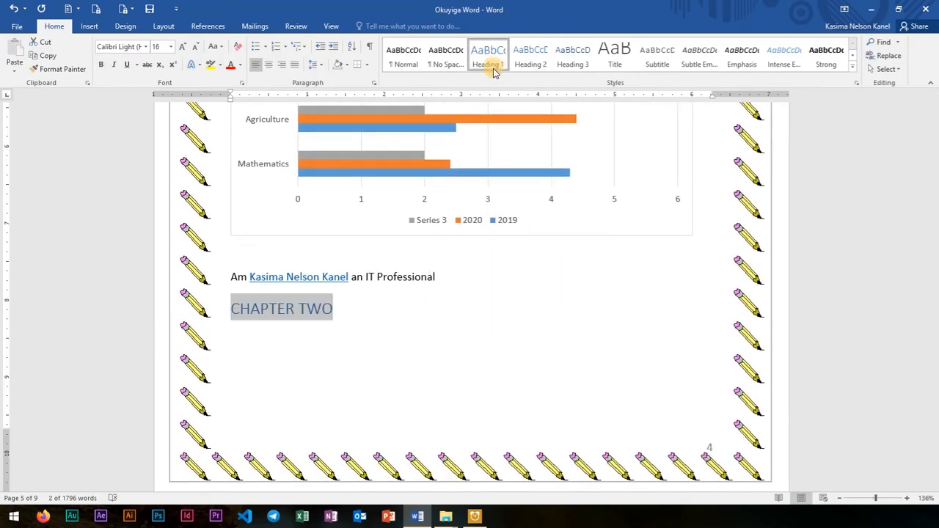
- Apply the Heading 1 style to CHAPTER THREE below the drop-cap paragraph and centre it again
scroll(586, 329, "down", 10)
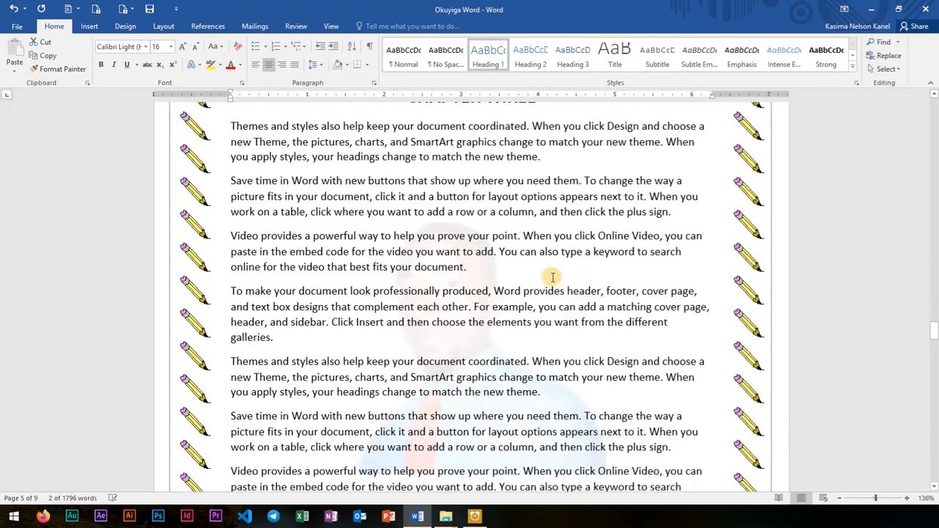
scroll(553, 277, "up", 3)
left_click_drag(541, 206, 405, 207)
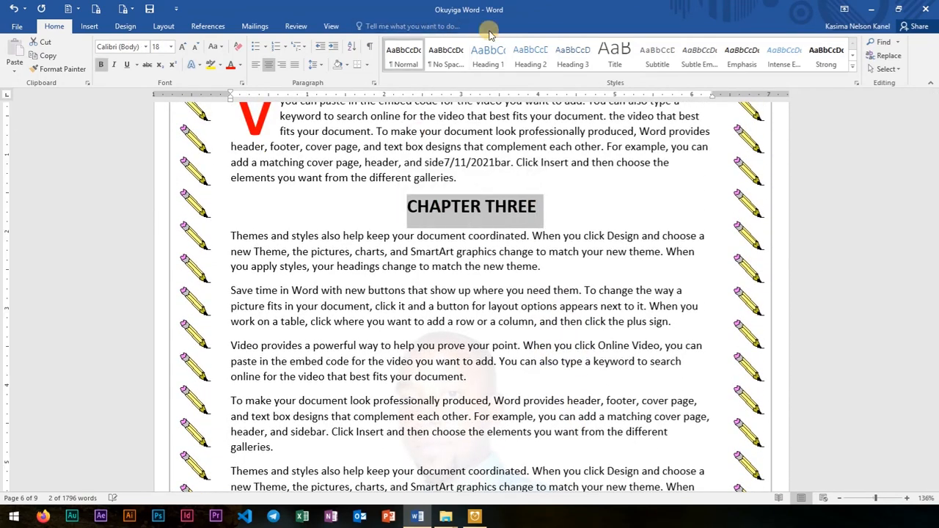
left_click(495, 55)
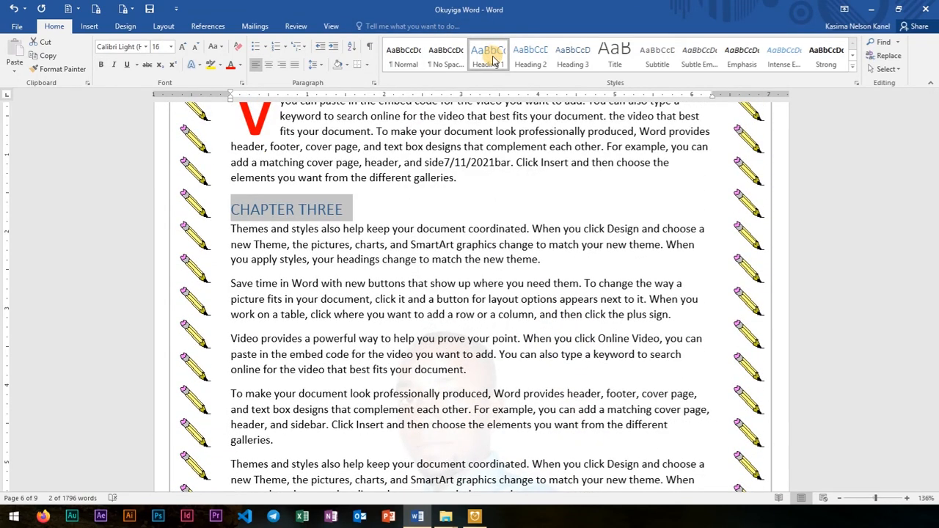
key("ctrl+e")
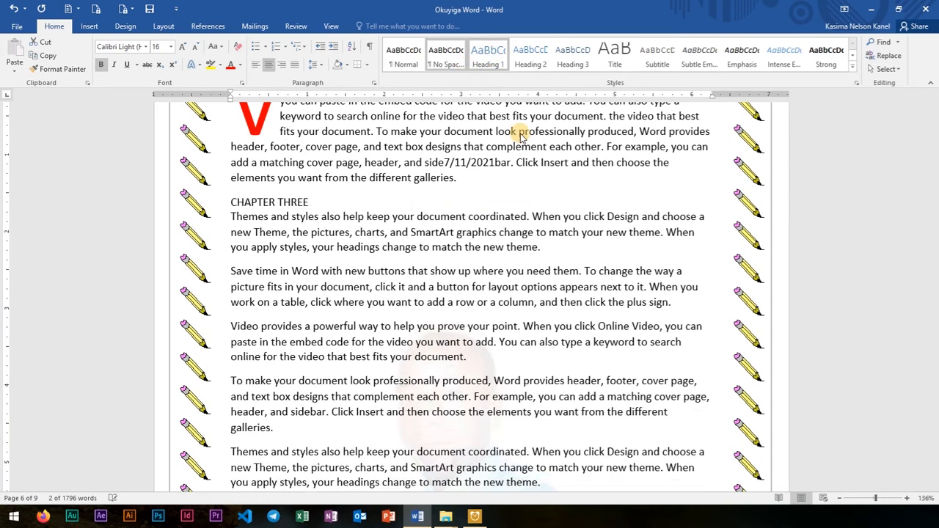
- Insert an Automatic Table 1 table of contents on the blank page after the cover page
scroll(523, 160, "up", 7)
scroll(523, 160, "up", 15)
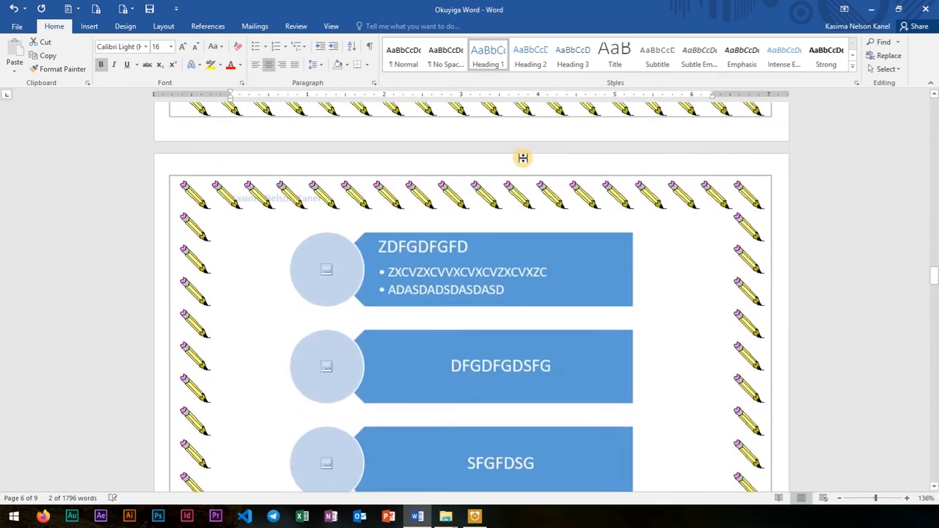
scroll(523, 158, "up", 15)
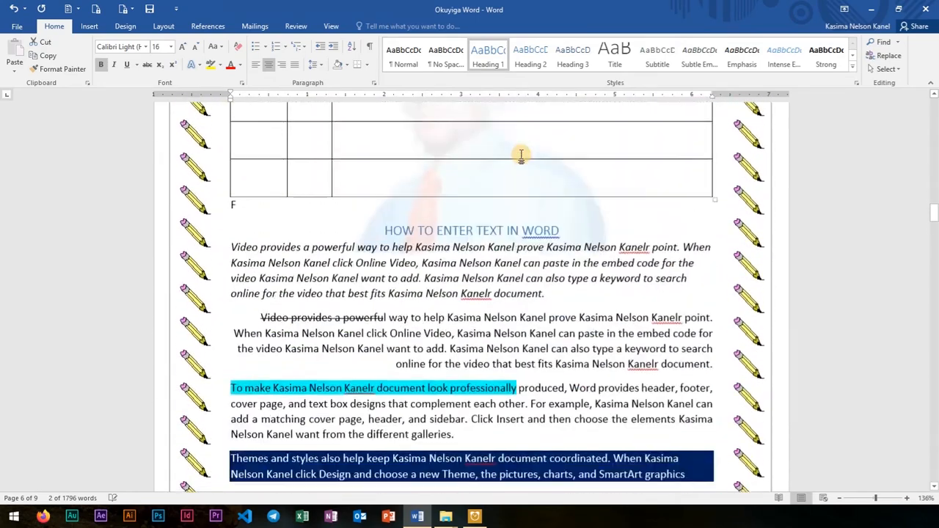
scroll(518, 159, "up", 15)
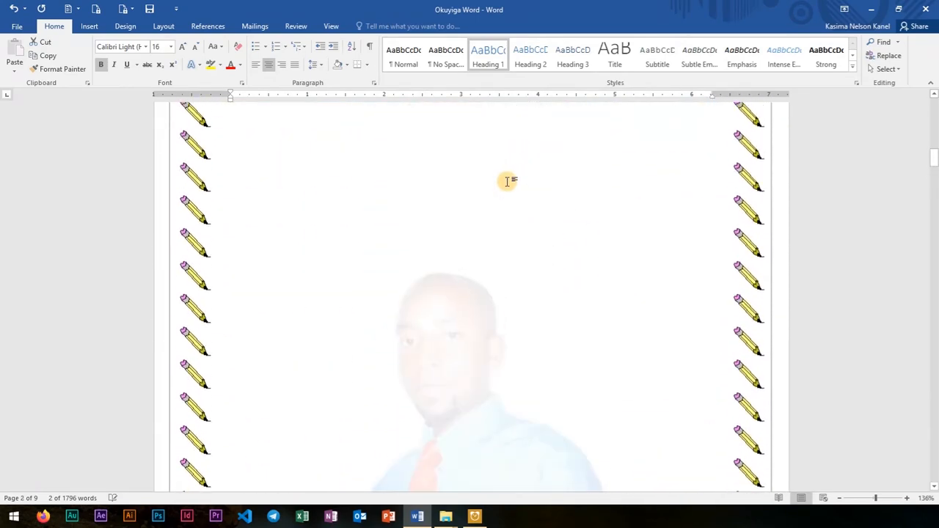
left_click(457, 208)
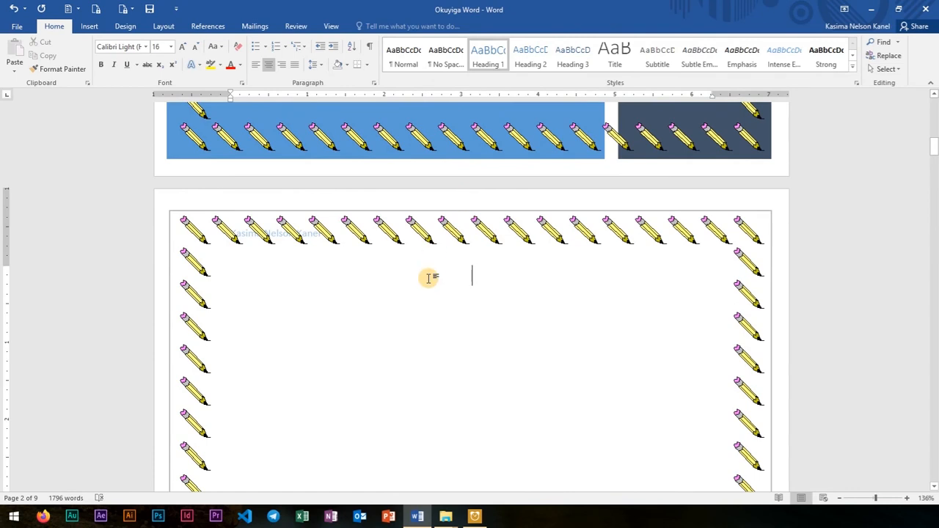
left_click(209, 26)
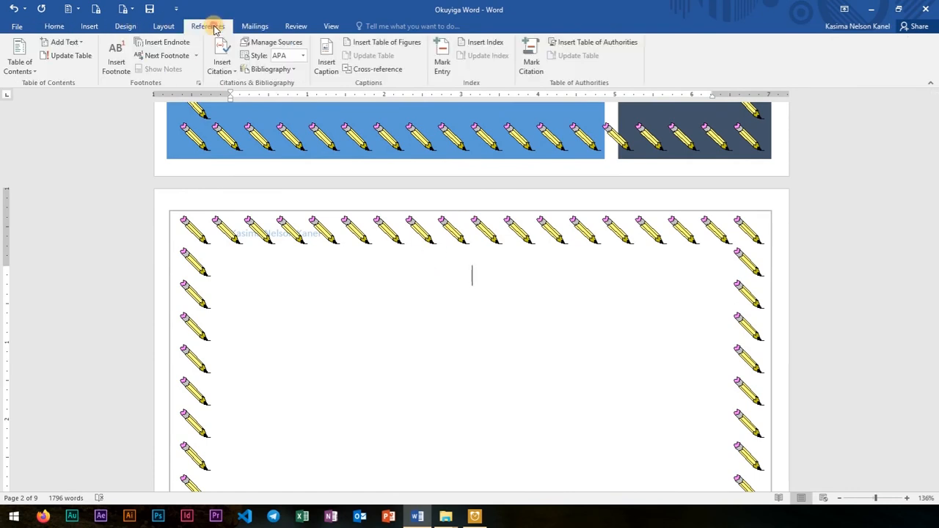
left_click(35, 72)
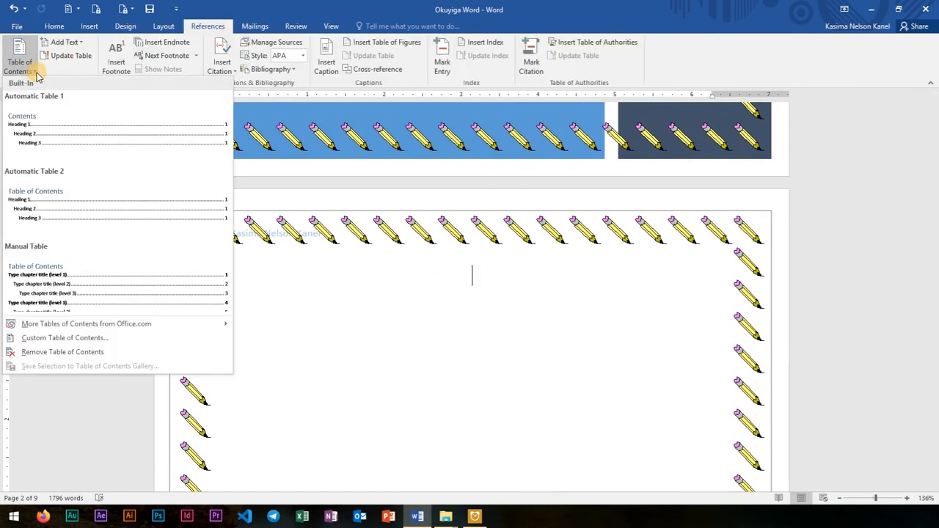
left_click(40, 125)
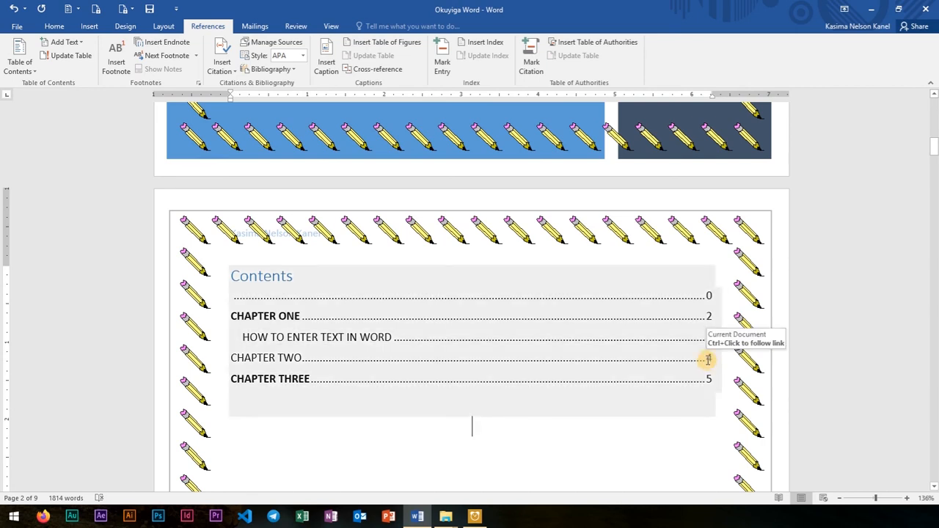
- Update the entire table of contents, not only its page numbers
left_click(596, 344)
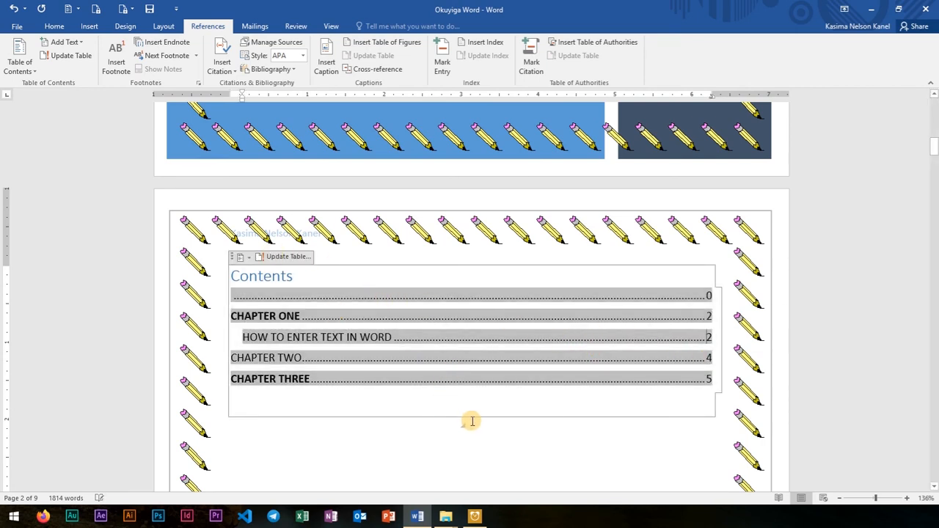
scroll(462, 442, "down", 5)
scroll(470, 429, "up", 4)
scroll(472, 419, "up", 1)
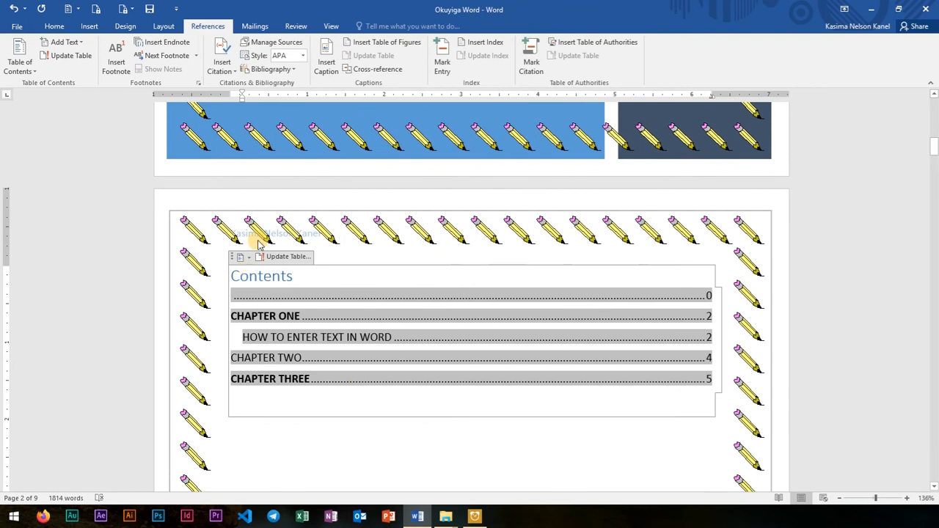
left_click(275, 258)
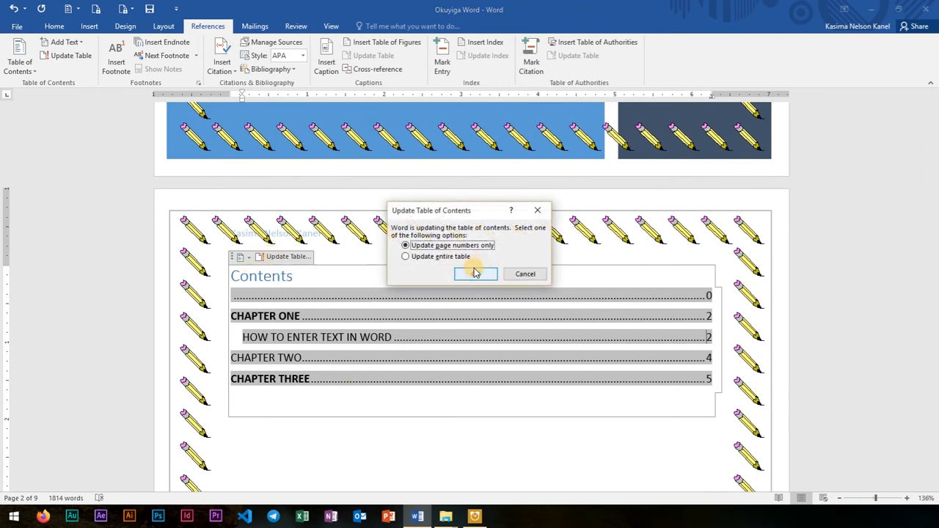
left_click(435, 256)
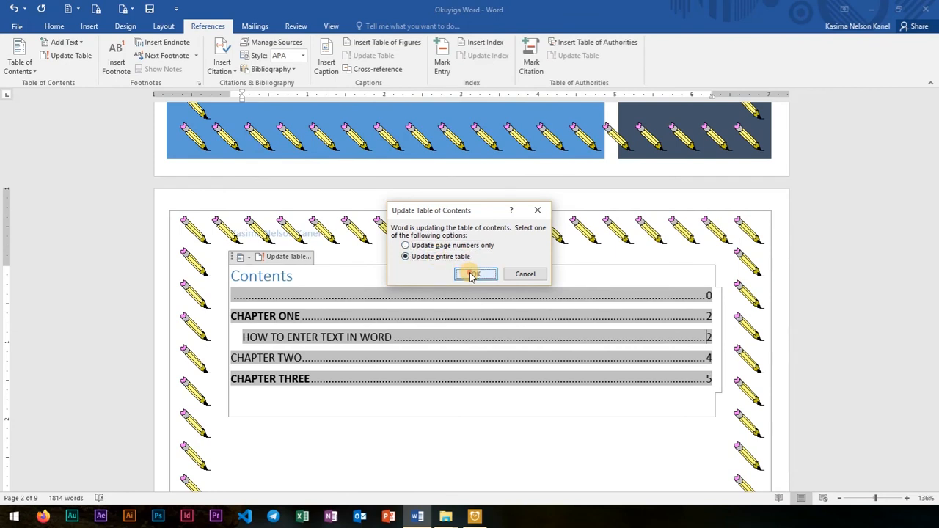
left_click(470, 275)
- Look through the pages from the table of contents to CHAPTER TWO and place the cursor in that heading
scroll(440, 355, "down", 8)
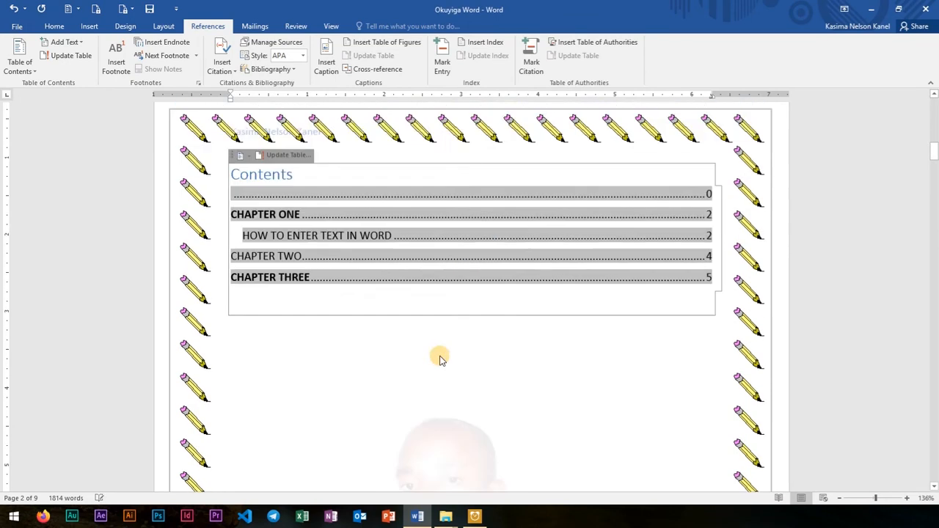
scroll(440, 356, "down", 1)
scroll(440, 356, "up", 3)
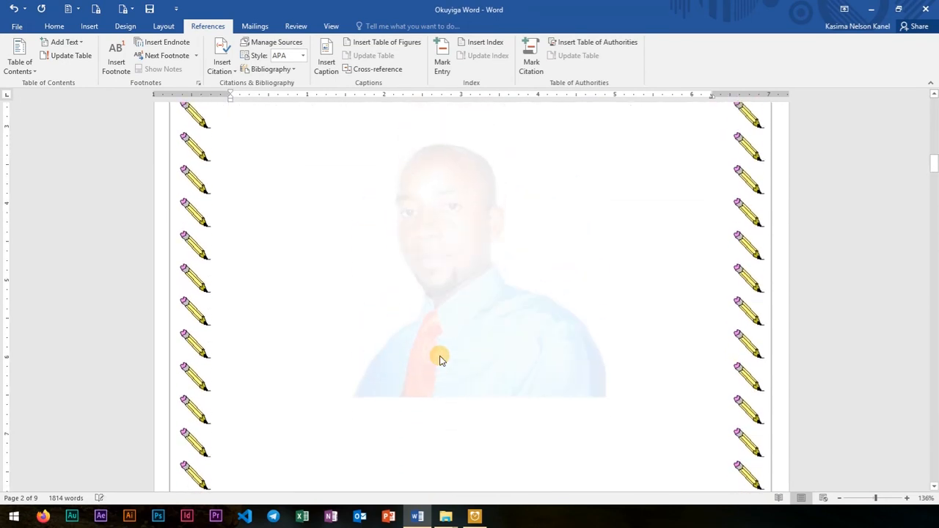
scroll(440, 356, "down", 6)
scroll(439, 356, "down", 4)
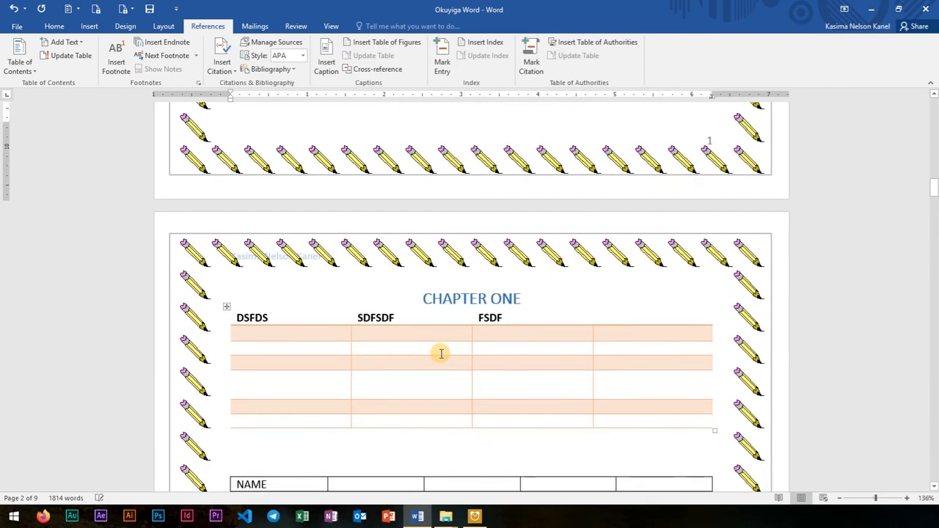
scroll(440, 354, "down", 15)
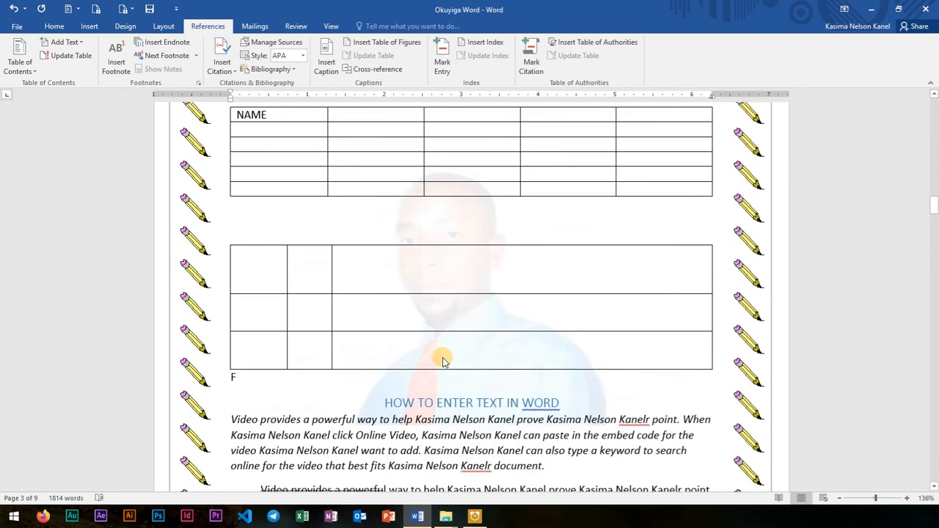
scroll(443, 350, "down", 4)
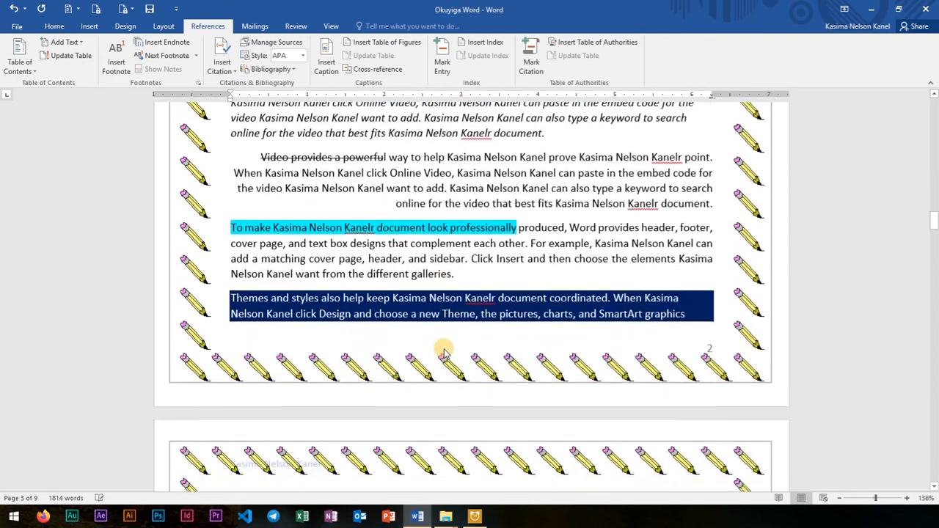
scroll(443, 345, "up", 12)
scroll(445, 342, "down", 1)
scroll(444, 342, "down", 20)
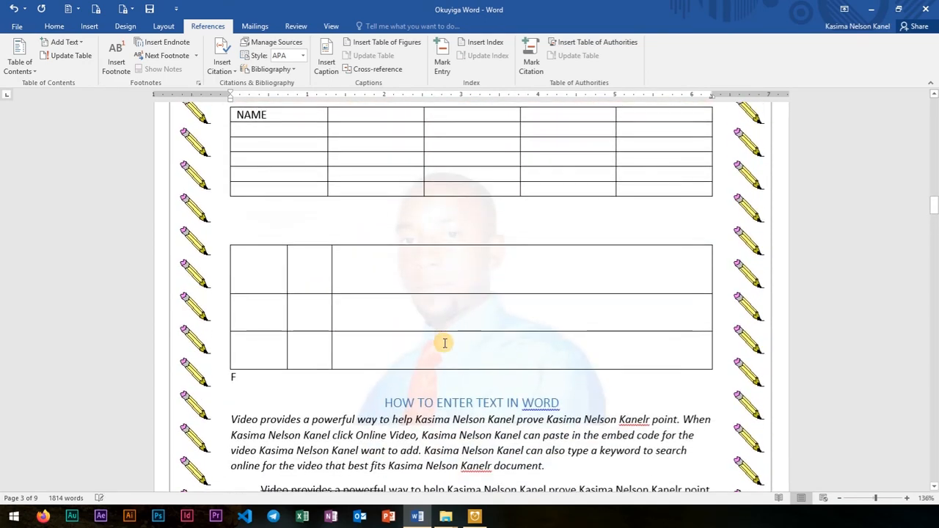
scroll(445, 344, "down", 20)
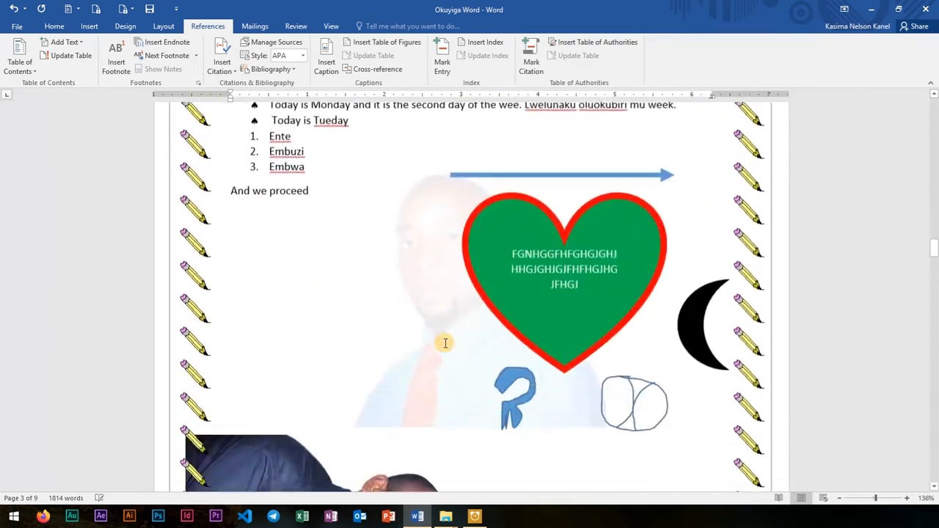
scroll(444, 344, "down", 15)
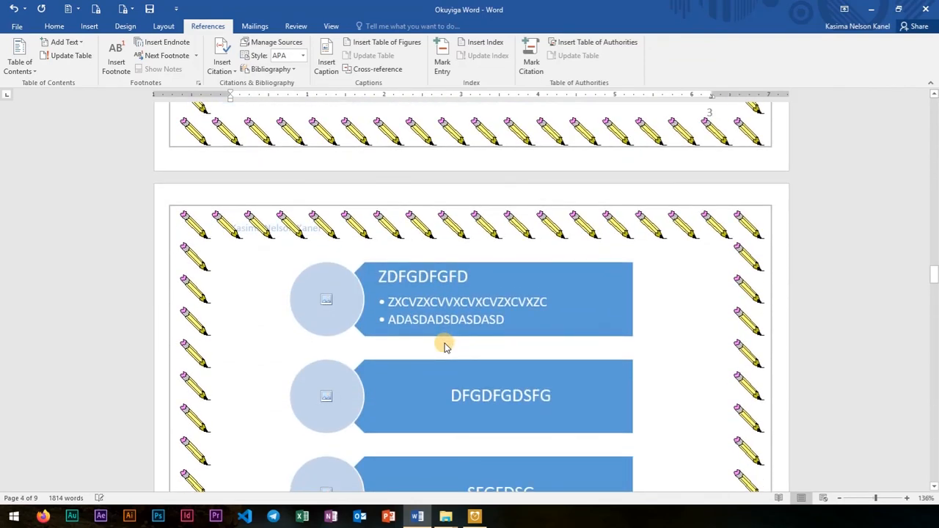
scroll(444, 342, "down", 4)
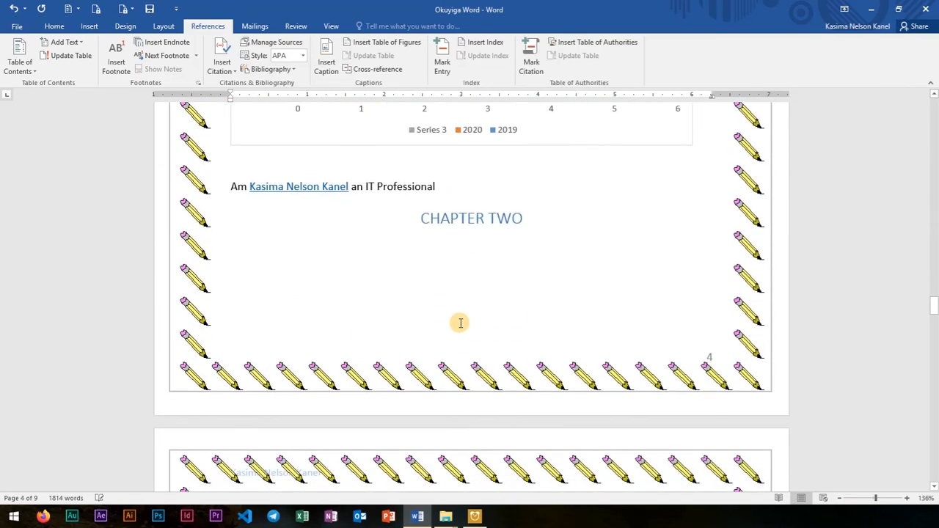
left_click(474, 218)
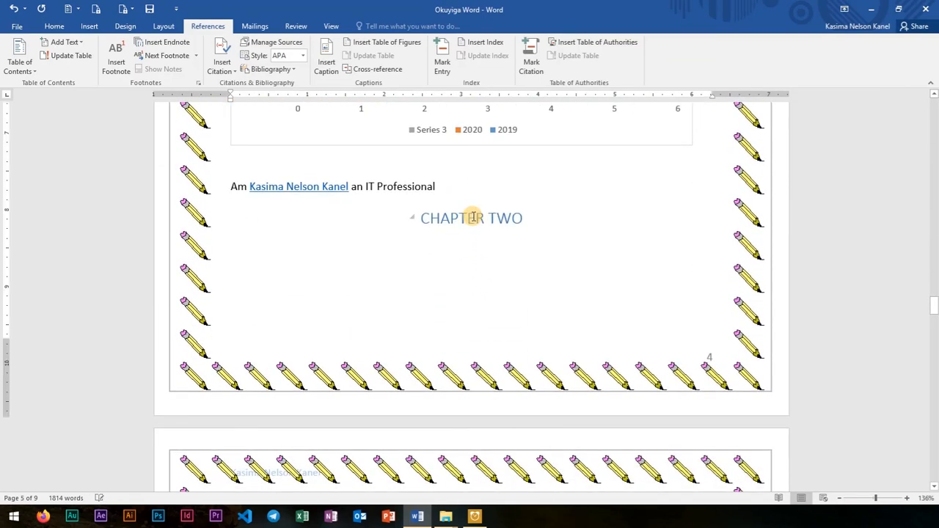